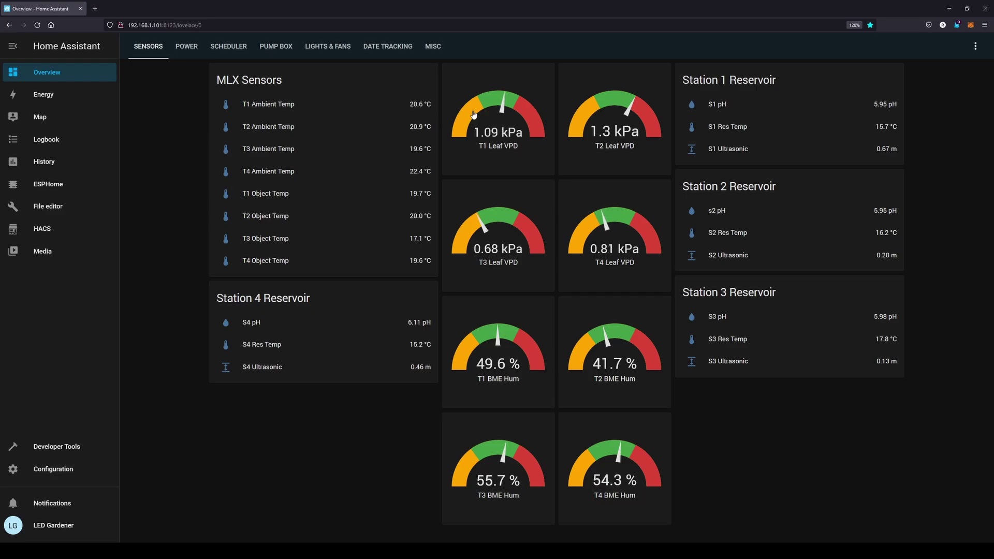
- Enter dashboard edit mode, browse the card picker, and leave without adding a card
left_click(976, 46)
left_click(955, 72)
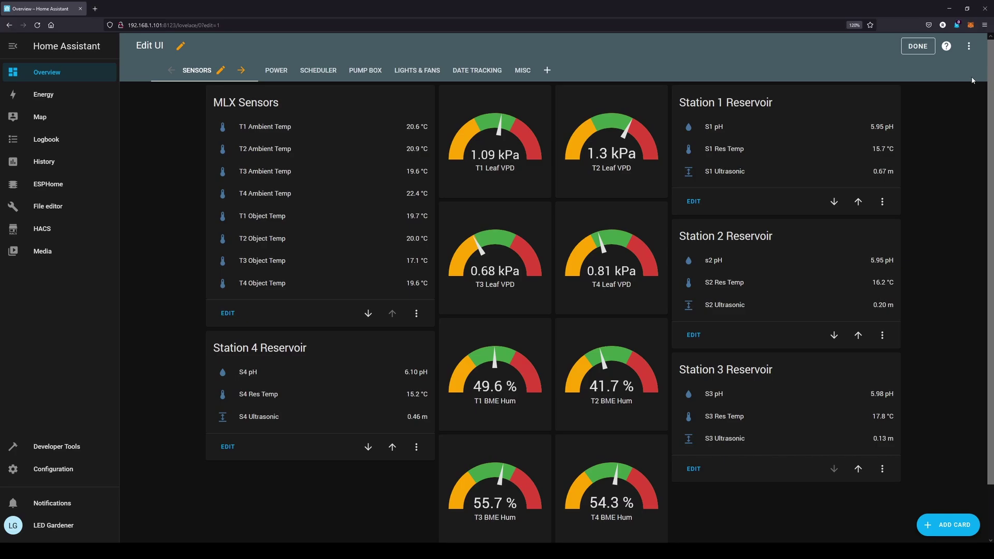
left_click(948, 525)
scroll(531, 282, "down", 2)
scroll(531, 281, "down", 10)
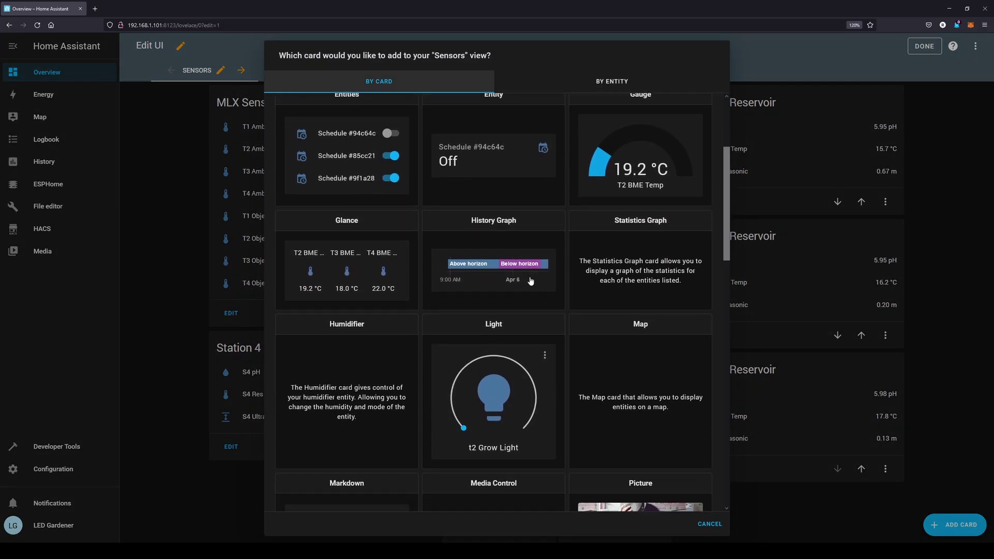
scroll(592, 338, "down", 5)
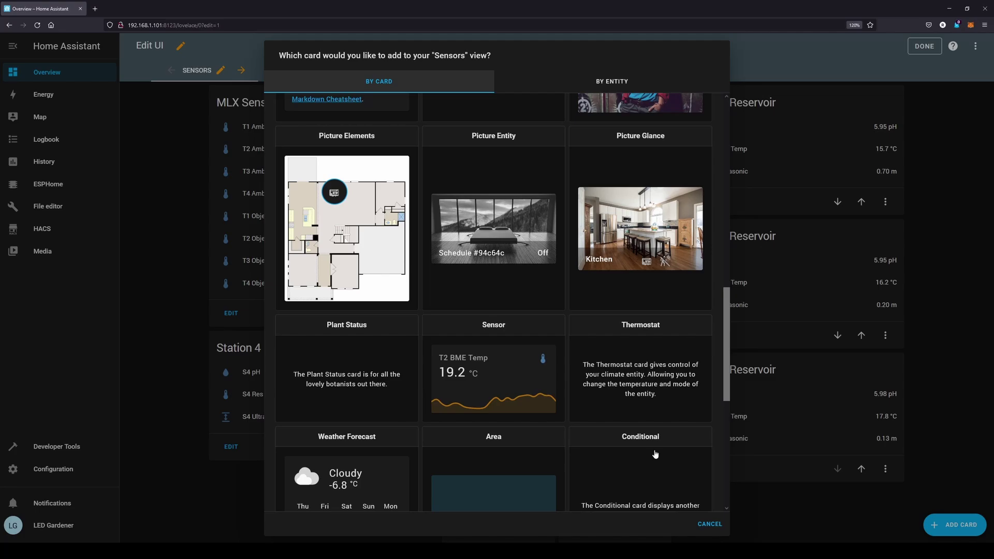
left_click(703, 525)
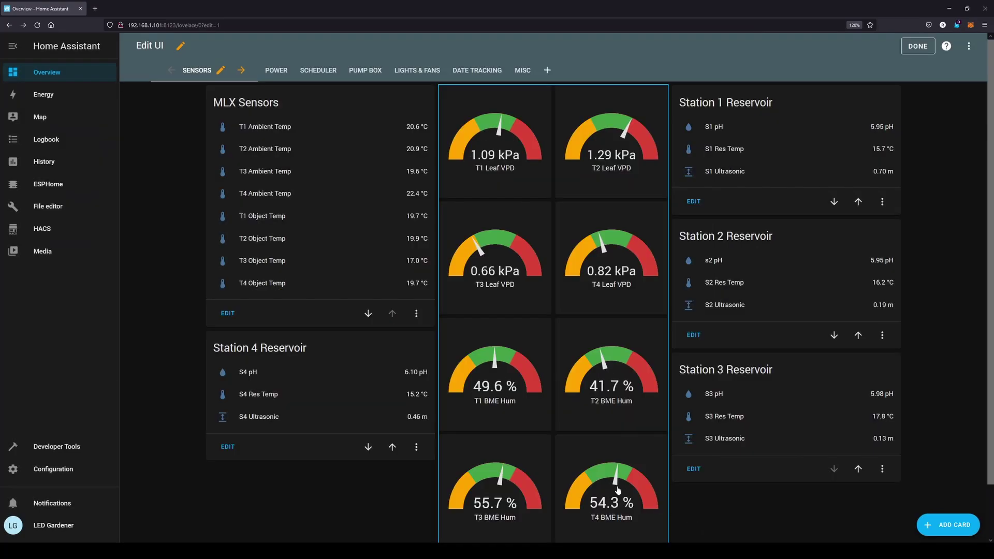
left_click(913, 49)
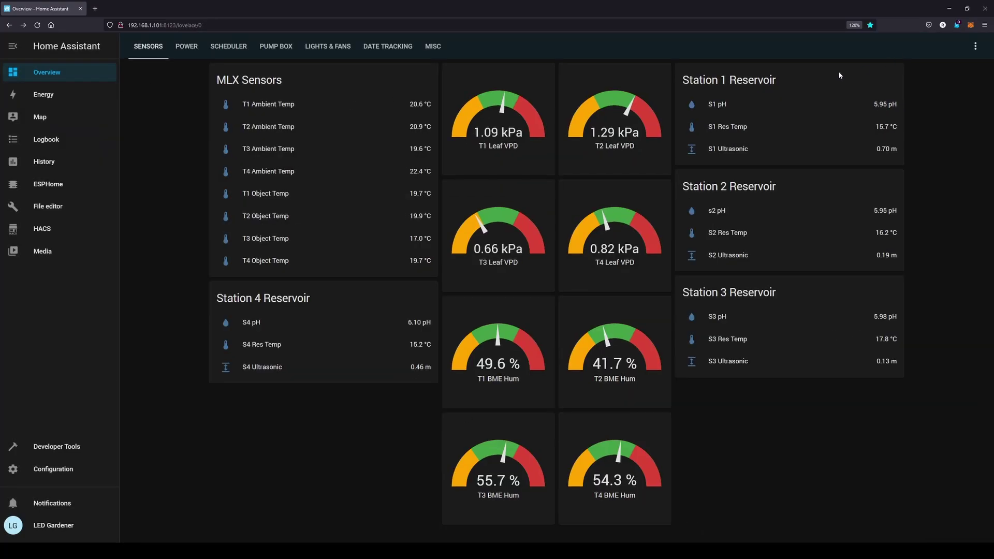
- Switch through the POWER and SCHEDULER views to the PUMP BOX view
left_click(189, 51)
left_click(234, 51)
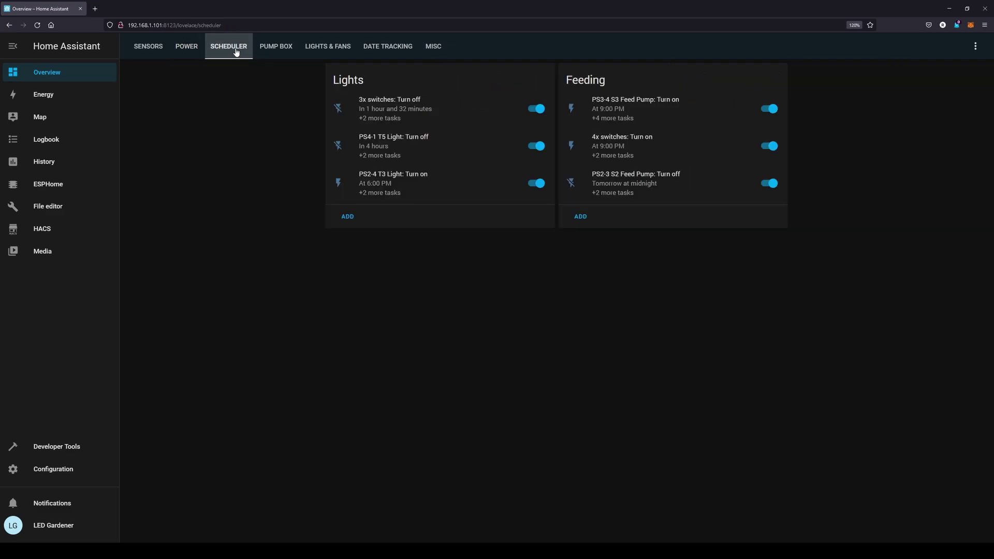
left_click(273, 51)
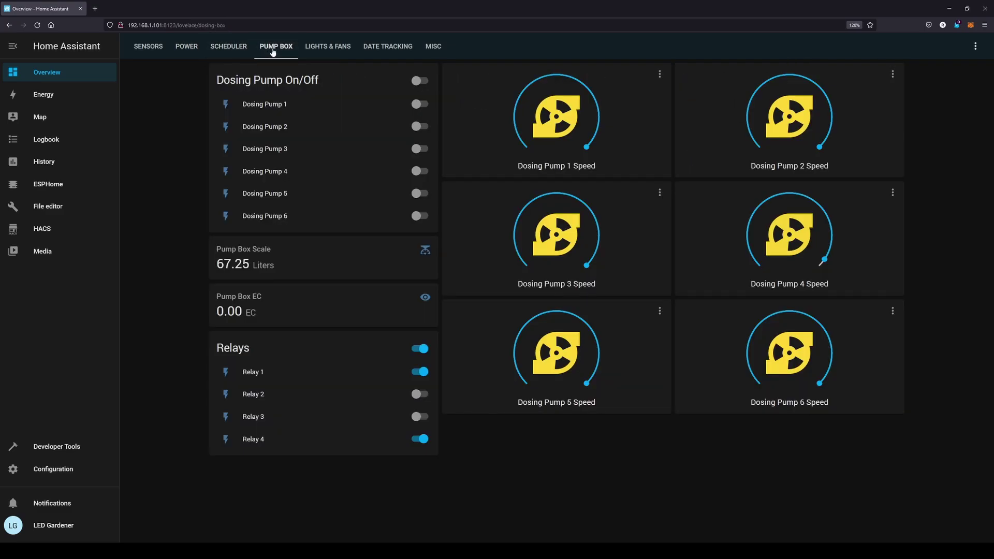
- Visit the Energy, Map and Logbook pages, ending on the History page
left_click(85, 99)
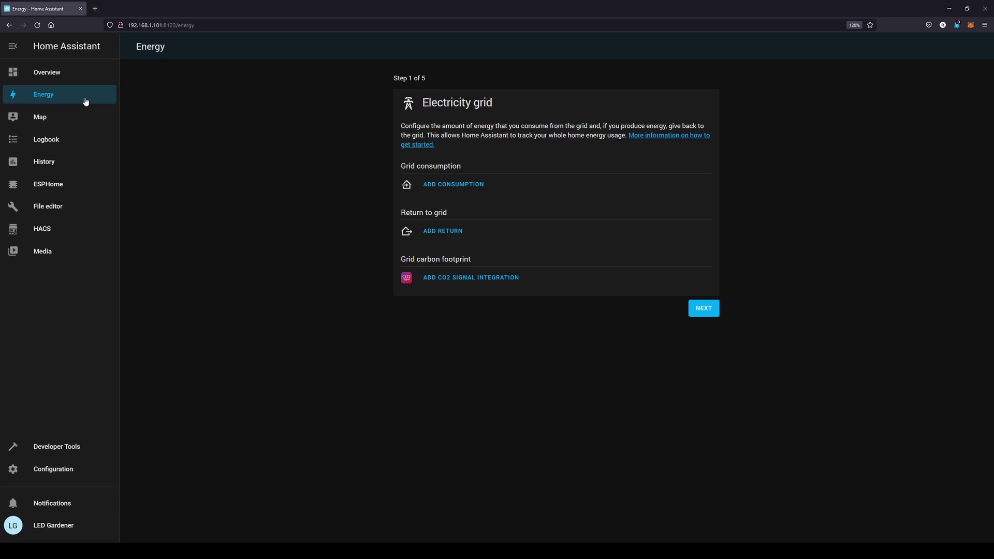
left_click(68, 118)
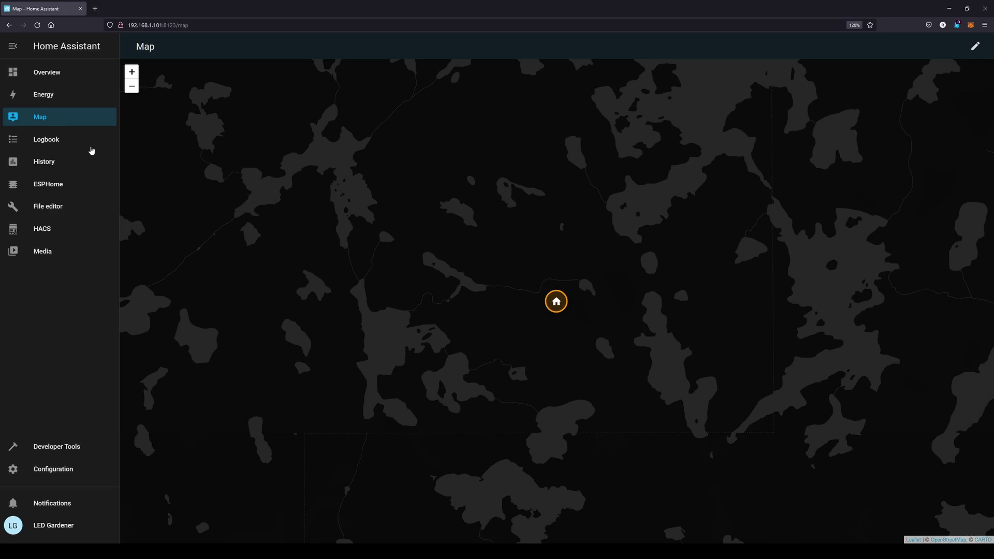
left_click(71, 145)
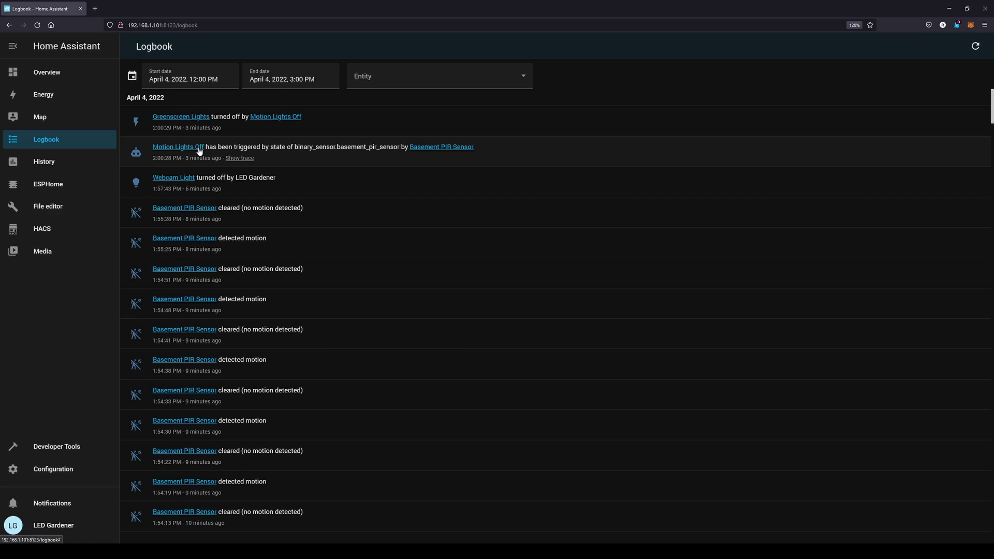
left_click(60, 165)
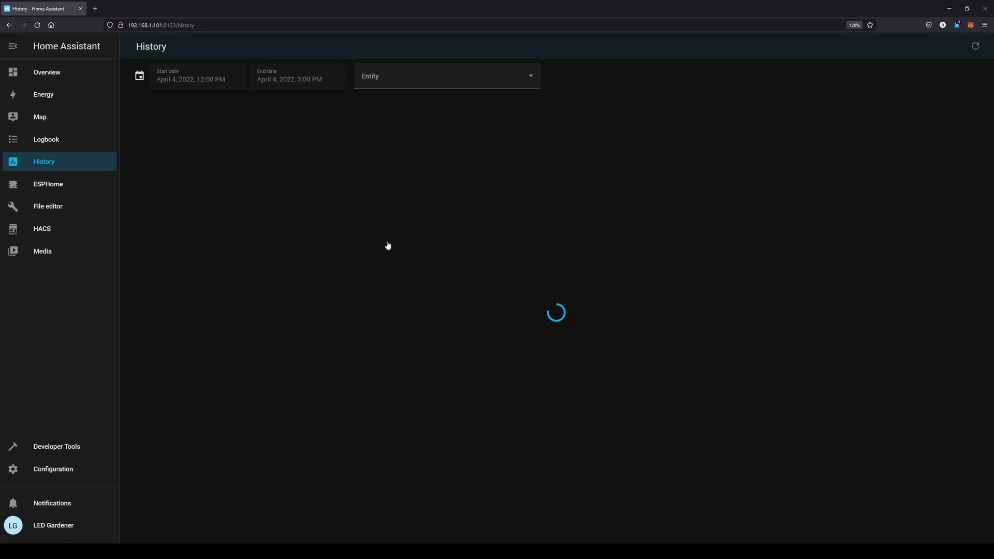
scroll(389, 244, "down", 20)
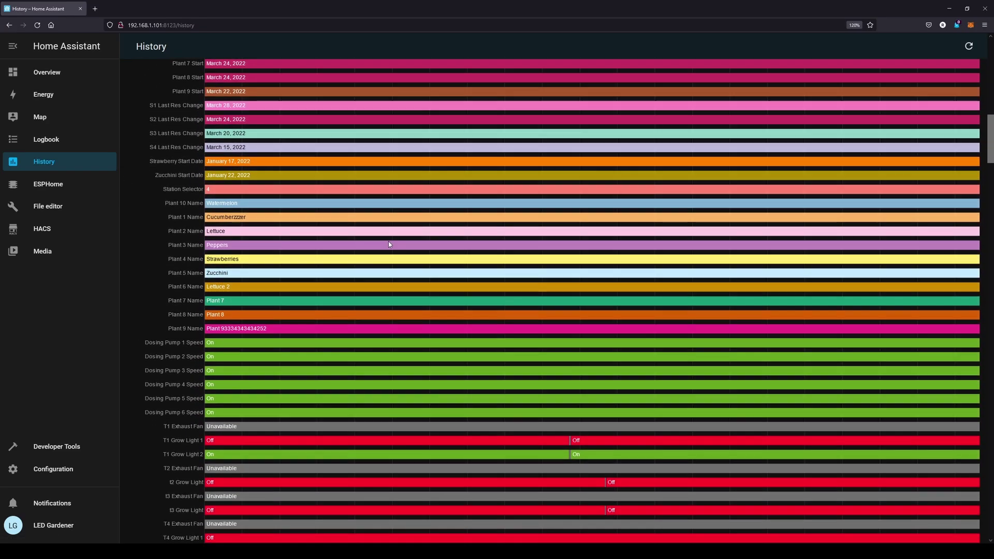
scroll(390, 245, "down", 10)
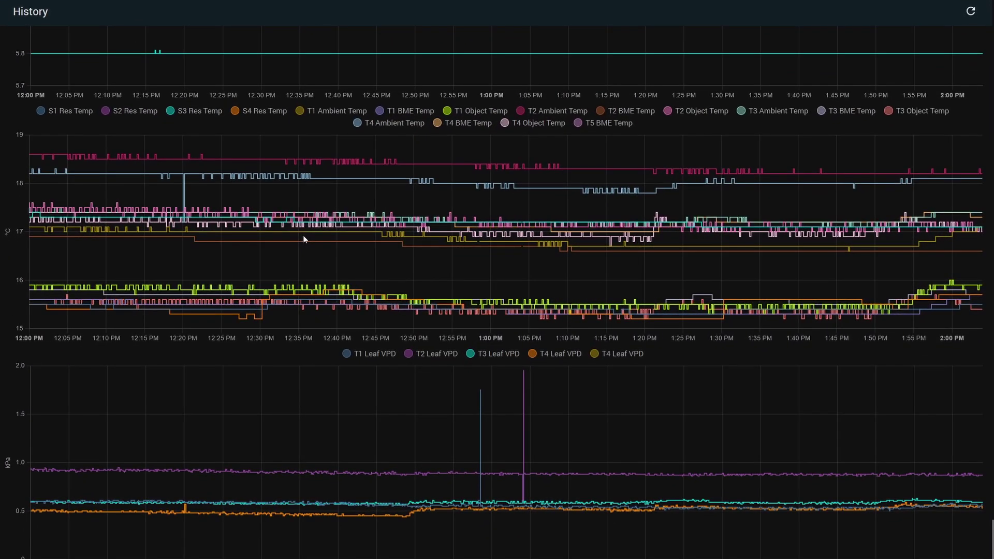
scroll(304, 237, "up", 5)
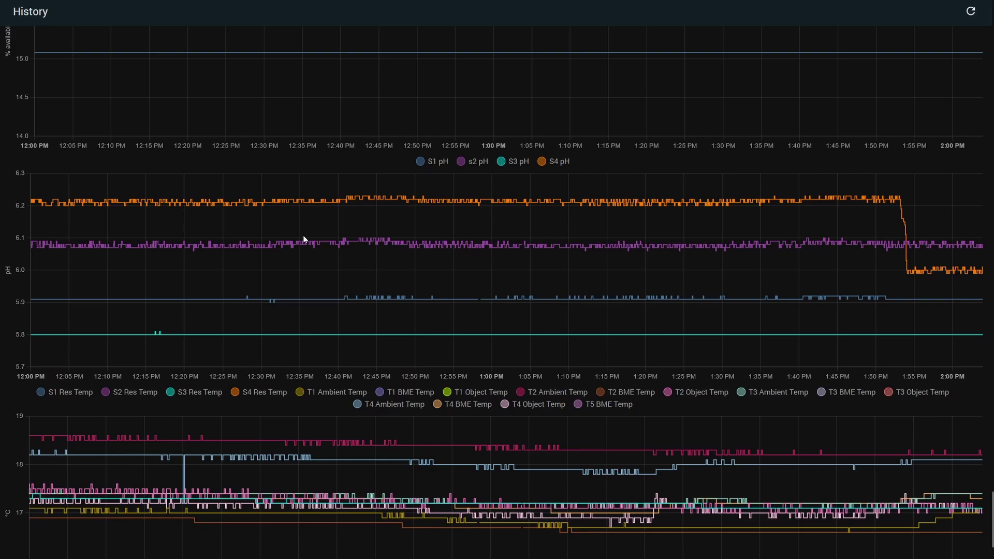
scroll(304, 239, "down", 2)
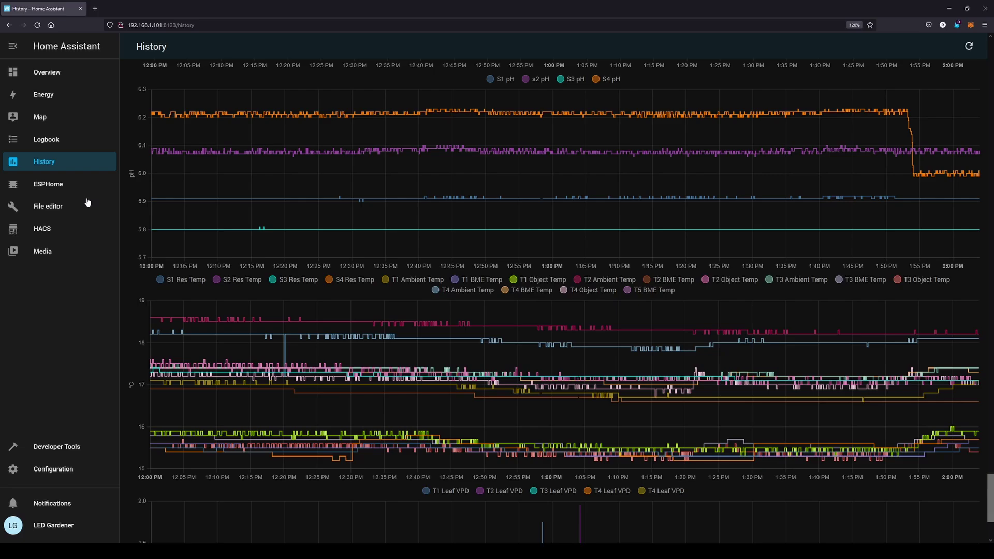
- Open station-2's YAML configuration from the ESPHome device dashboard
left_click(63, 188)
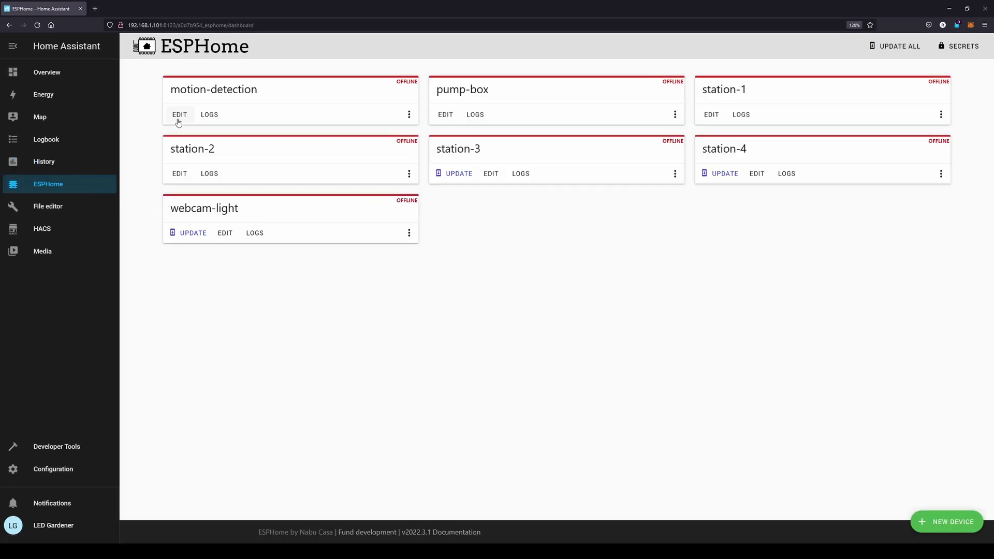
left_click(180, 174)
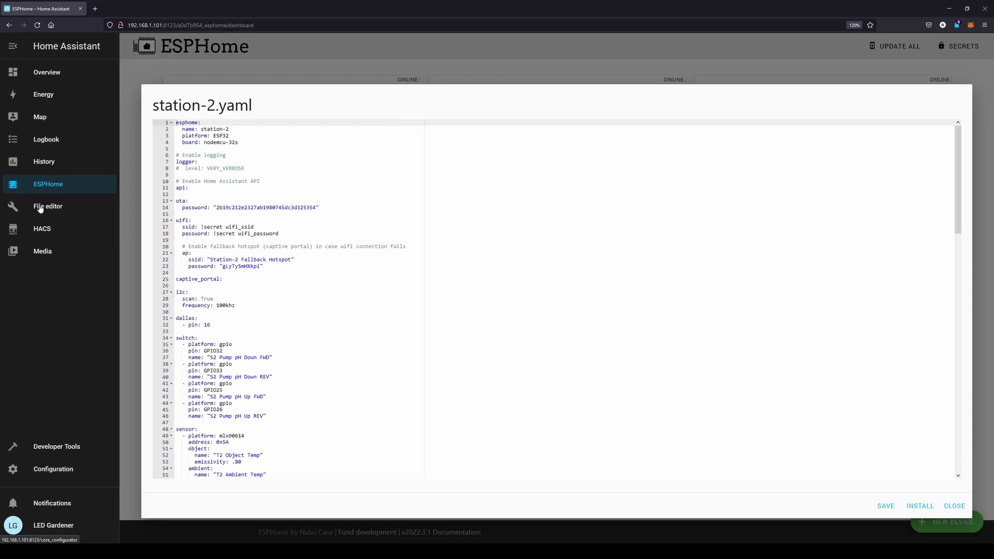
- Open the File editor and scroll through configuration.yaml
left_click(70, 159)
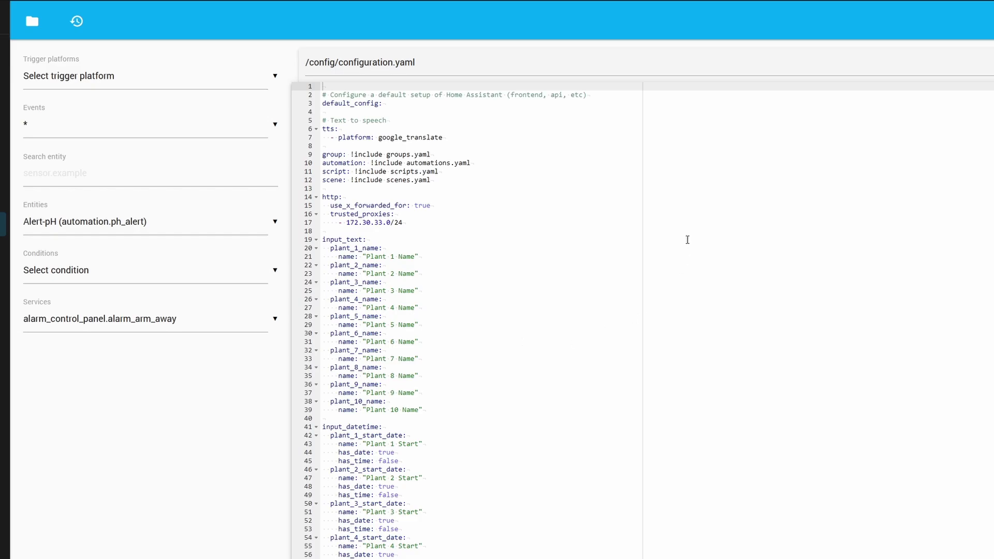
scroll(687, 239, "down", 15)
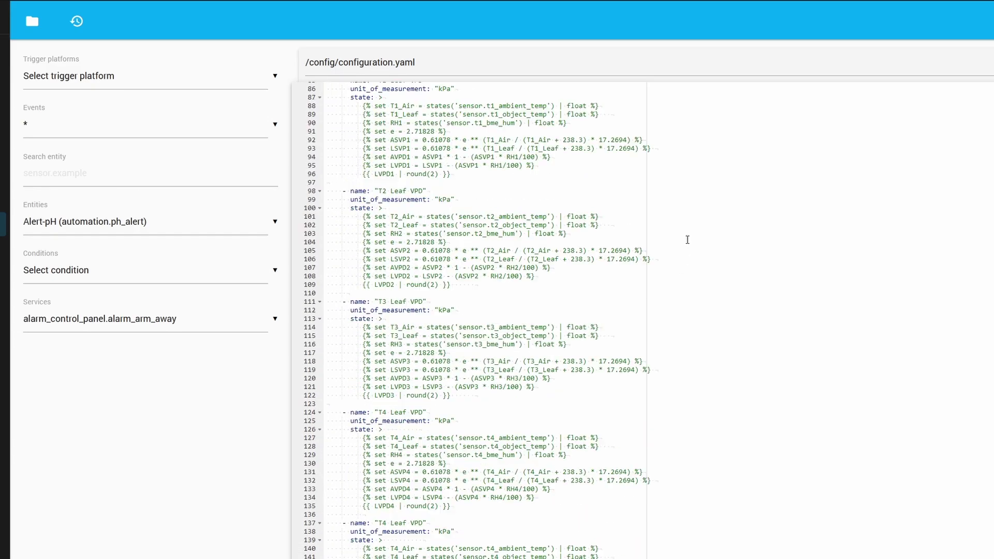
scroll(688, 240, "down", 10)
scroll(663, 237, "up", 20)
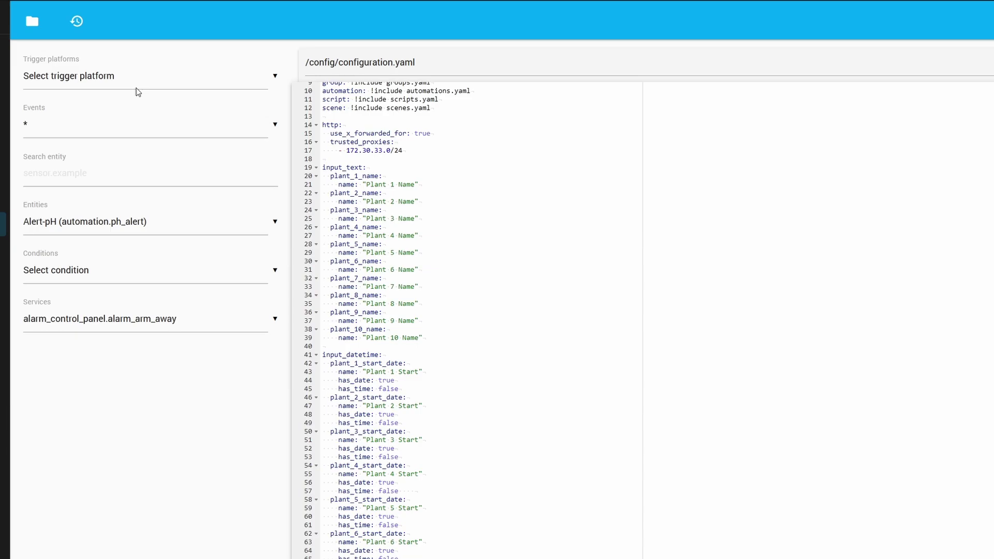
- Open automations.yaml from the config folder and scroll through it
left_click(32, 20)
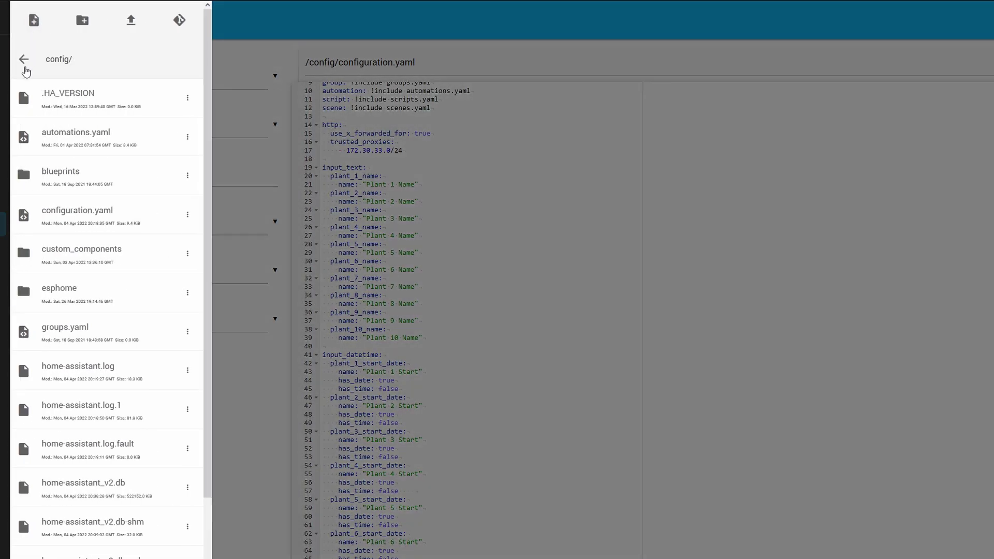
left_click(82, 146)
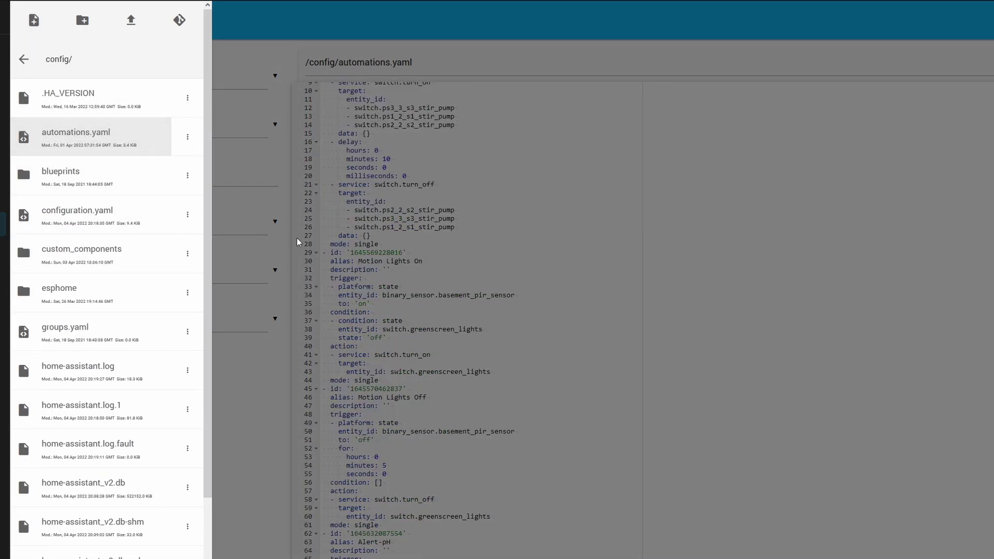
left_click(297, 239)
scroll(449, 315, "down", 5)
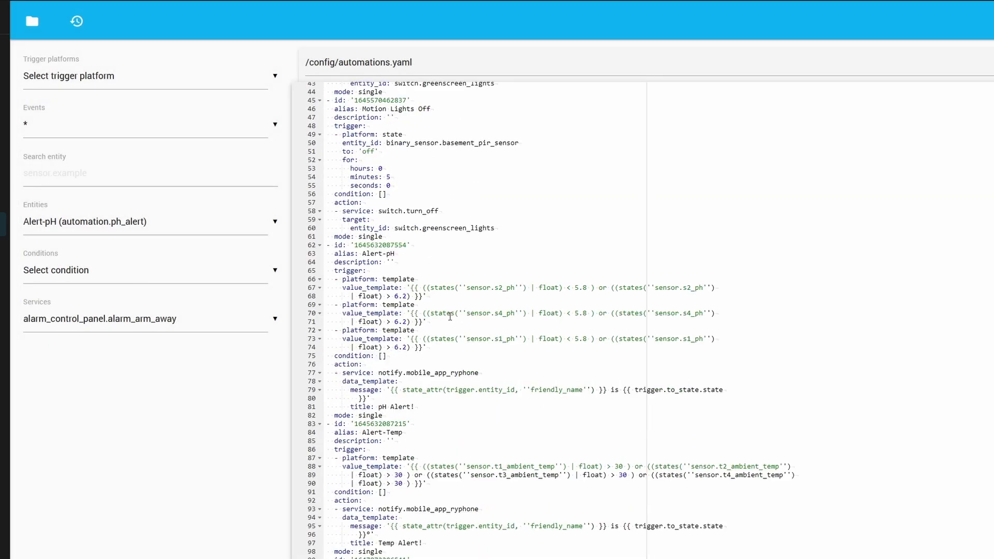
scroll(449, 316, "down", 3)
scroll(450, 316, "up", 10)
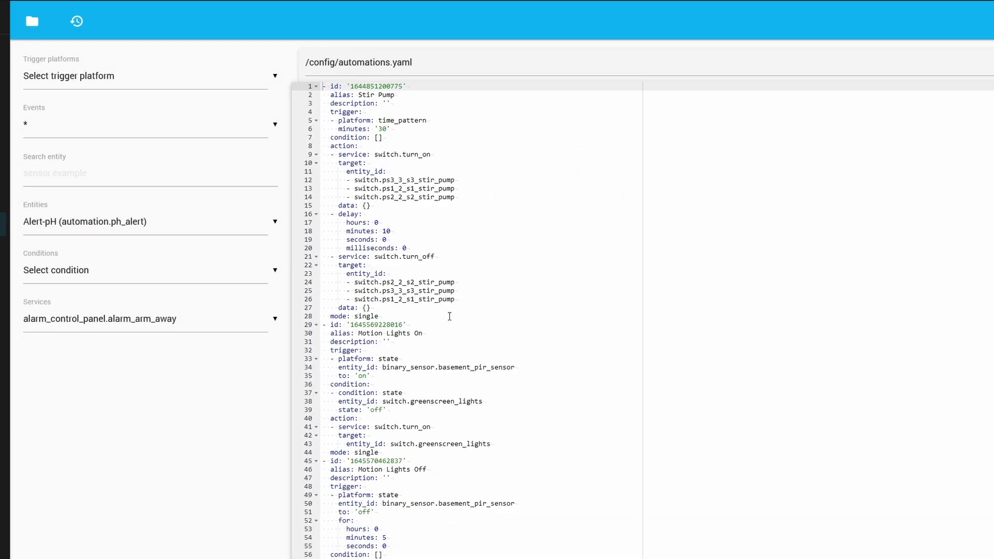
- Reopen configuration.yaml from the config folder and scroll down
left_click(32, 21)
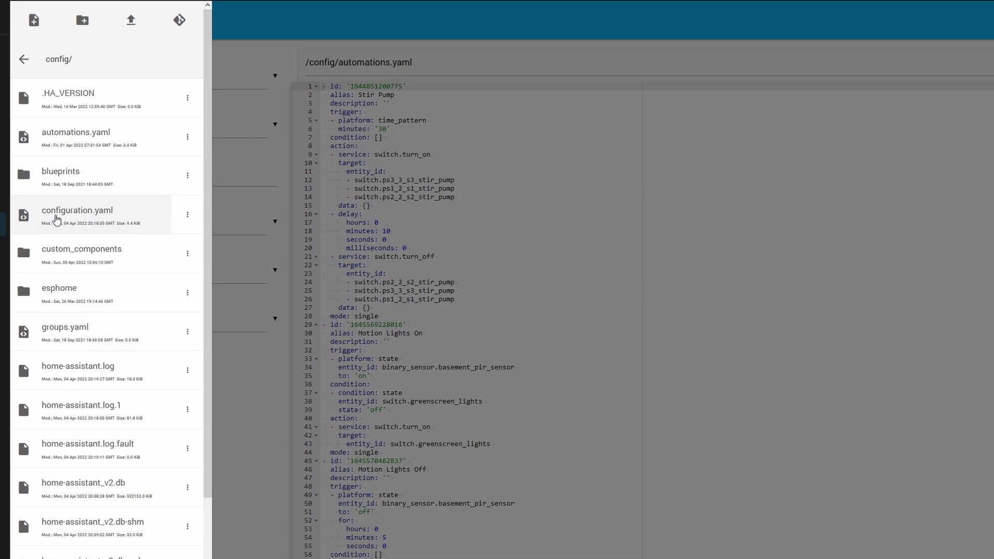
left_click(83, 213)
left_click(231, 273)
scroll(456, 312, "down", 3)
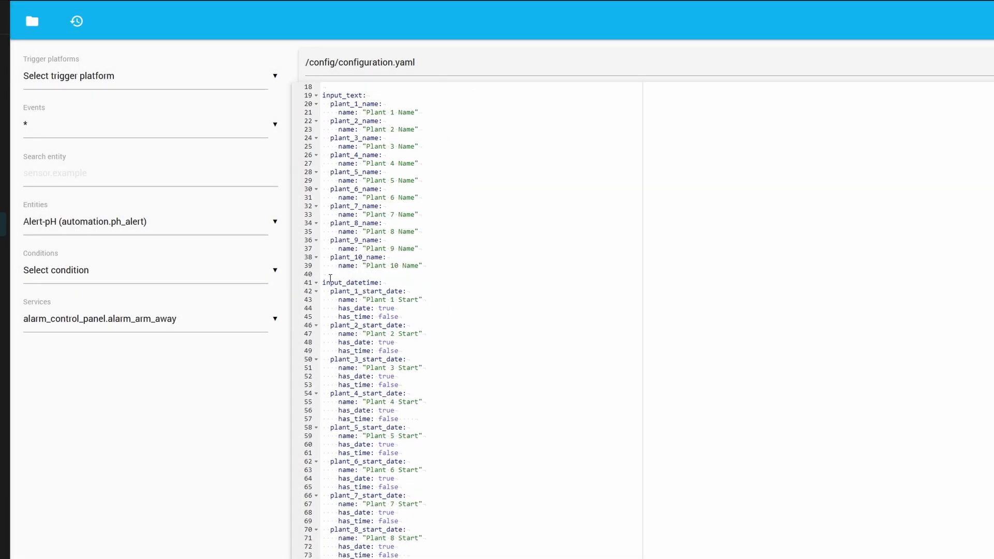
- Remove the indentation before plant_1_start_date, save, and dismiss the bad indentation error
left_click(330, 291)
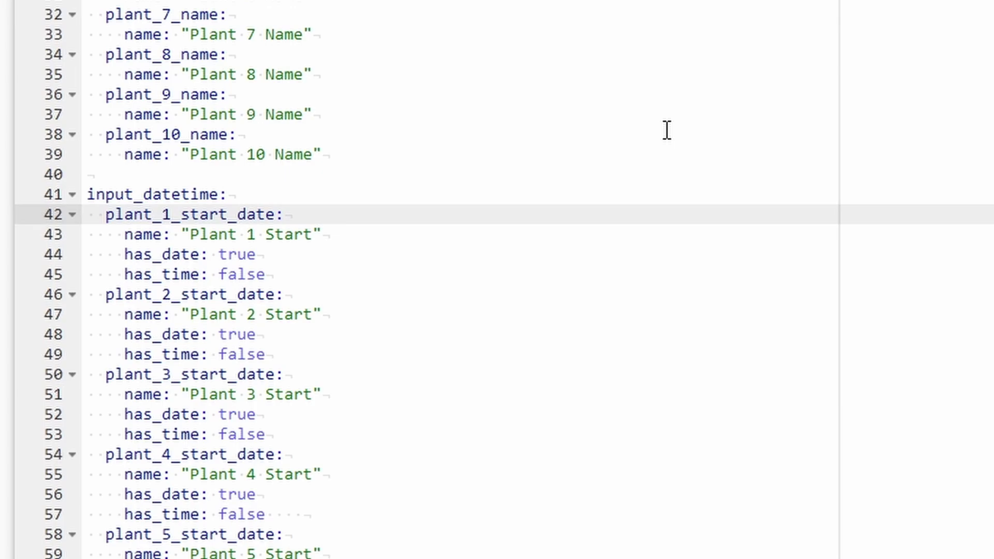
key("Delete")
key("Delete")
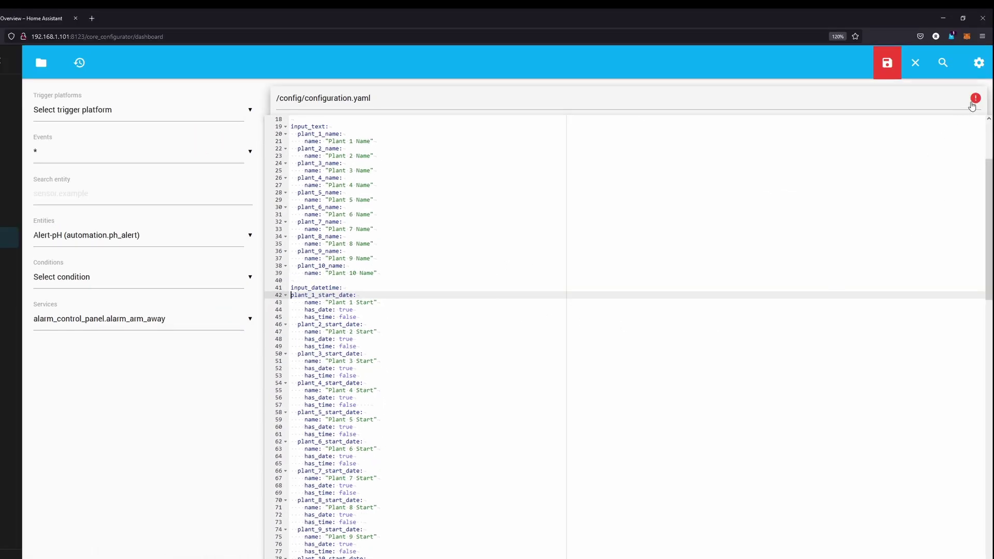
key("ctrl+s")
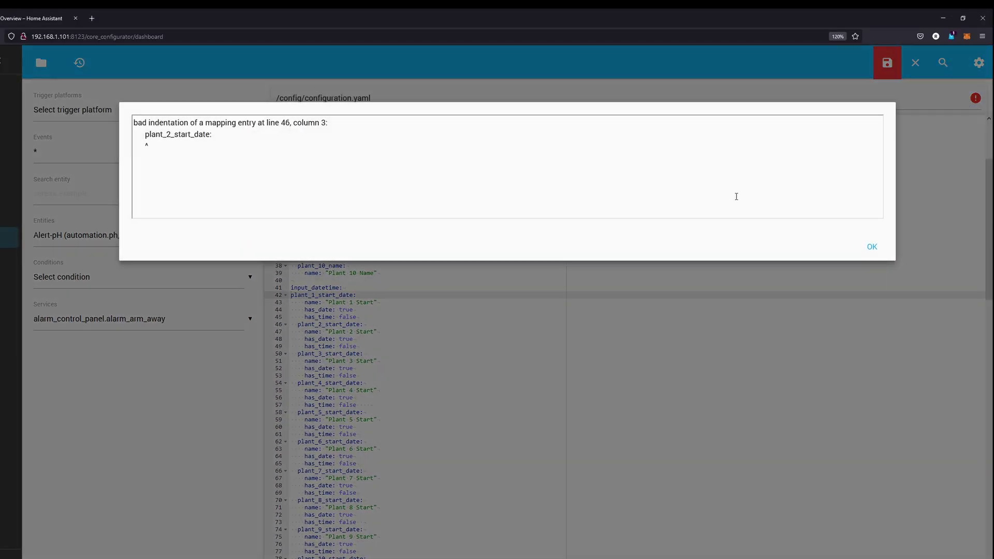
left_click(867, 248)
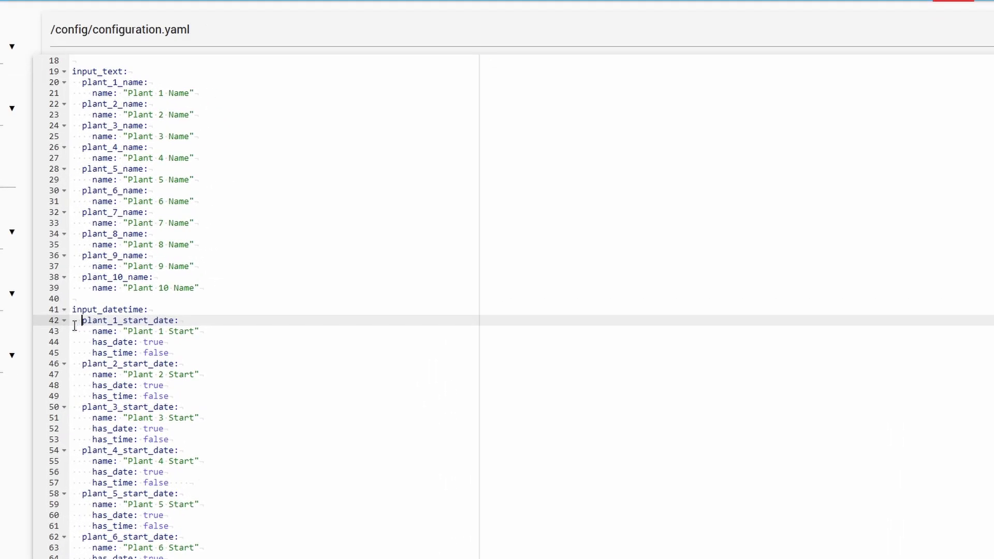
- Highlight the template sensor section and the T1 Leaf VPD formula lines
scroll(175, 397, "down", 2)
scroll(174, 397, "down", 12)
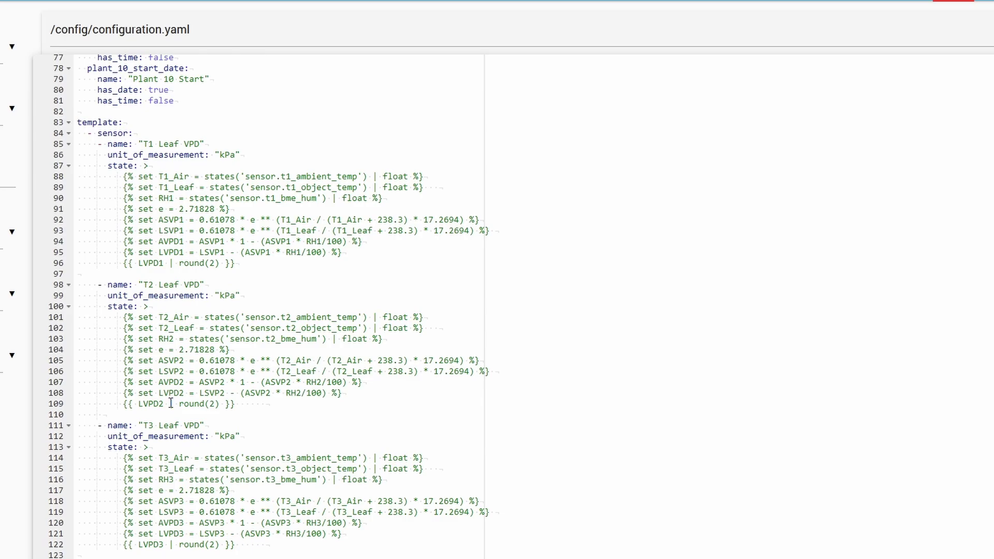
left_click(101, 124)
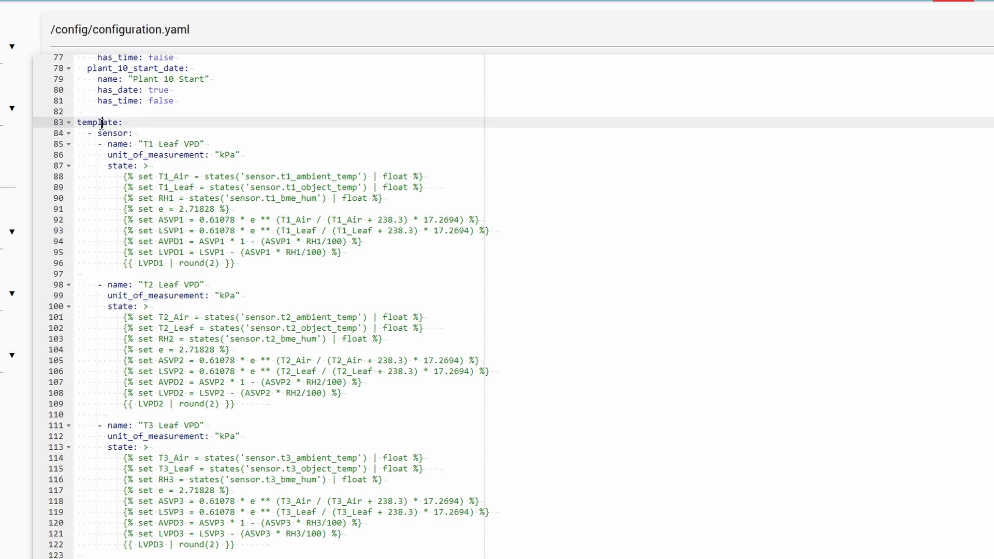
double_click(110, 134)
left_click_drag(245, 265, 120, 176)
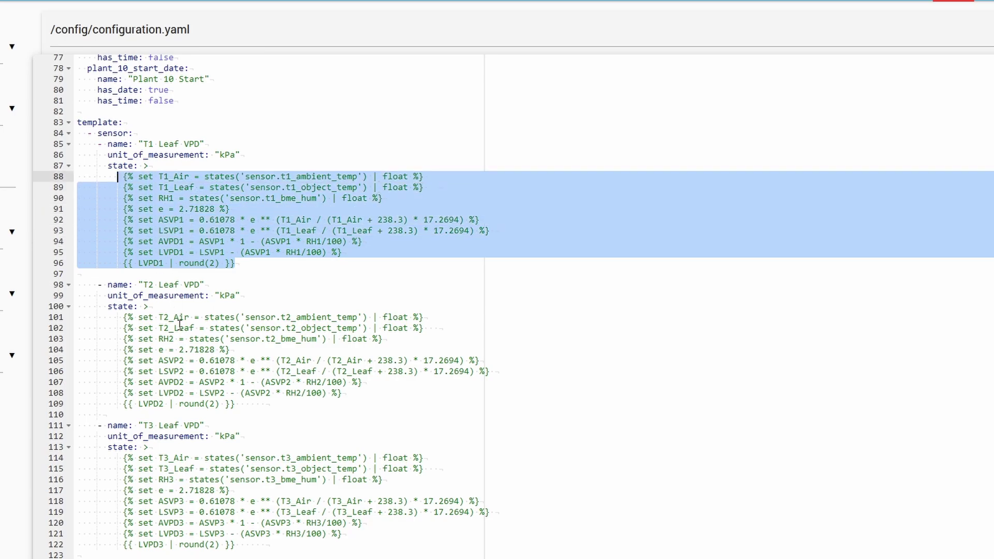
- Highlight the input_text and input_datetime section names and the Plant 1 Name and Start labels
left_click(255, 268)
scroll(254, 290, "up", 15)
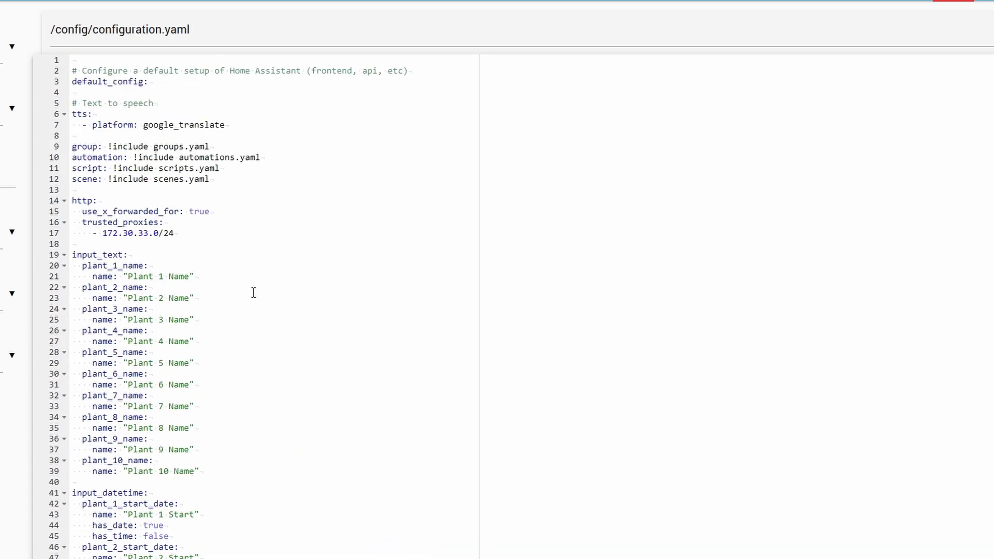
left_click(92, 255)
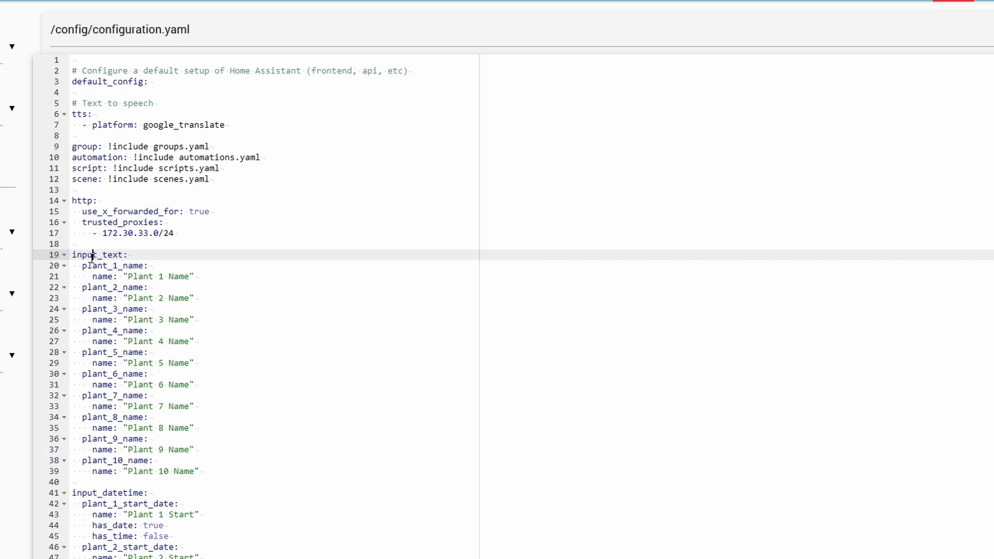
double_click(92, 255)
scroll(109, 342, "down", 5)
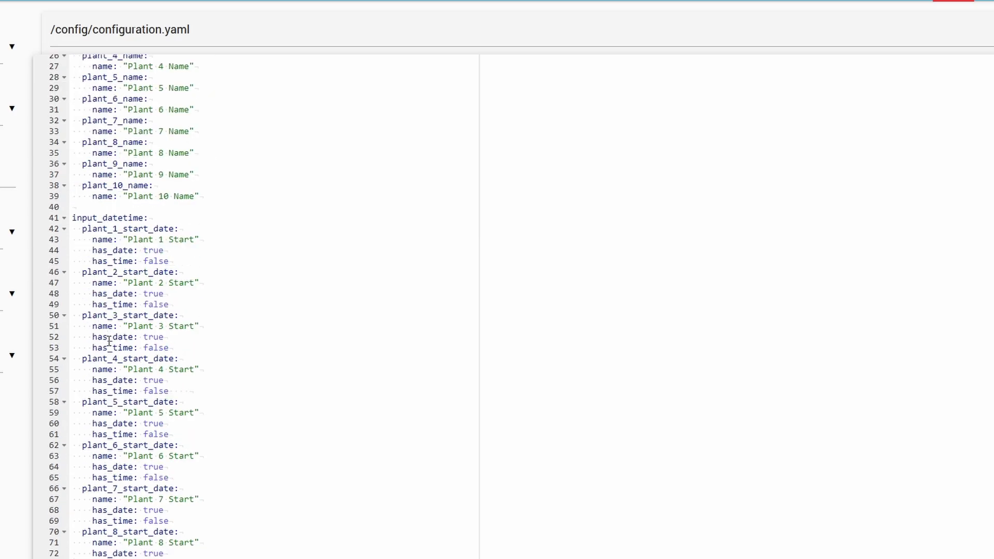
double_click(102, 217)
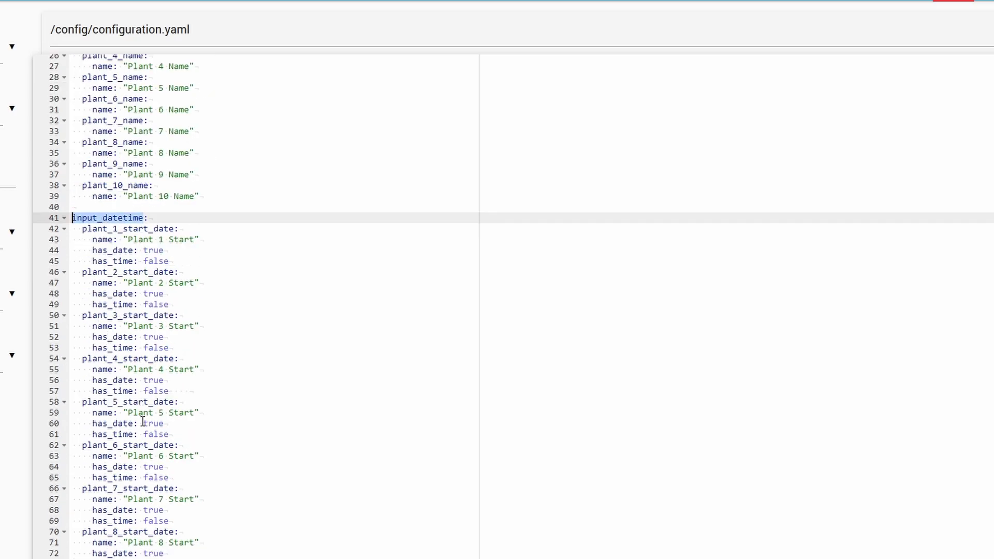
scroll(143, 422, "up", 5)
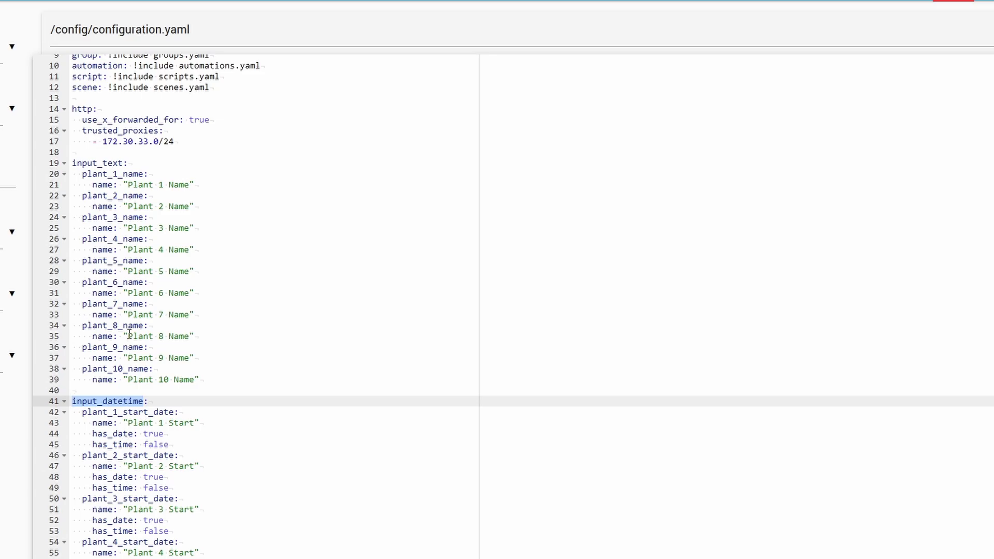
left_click_drag(127, 185, 189, 185)
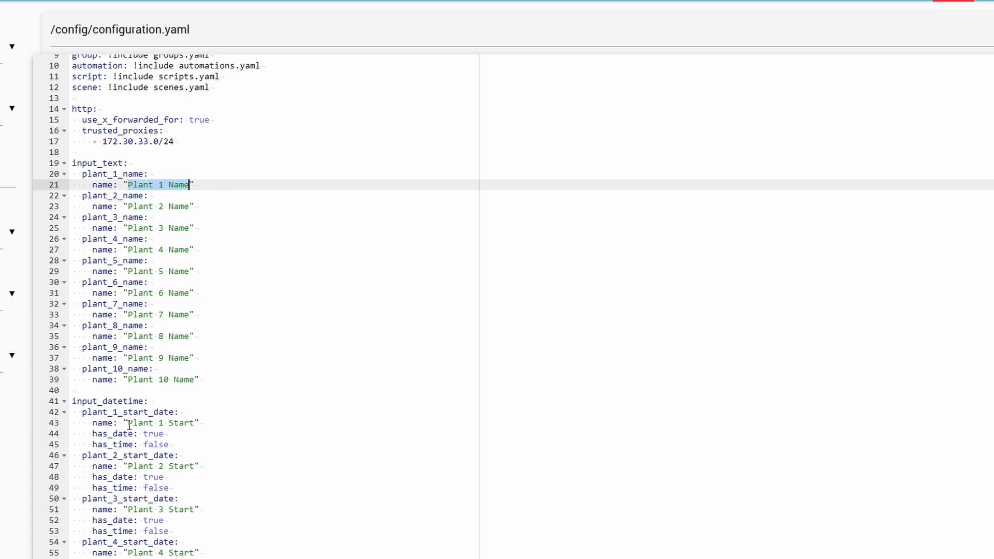
left_click_drag(128, 423, 195, 424)
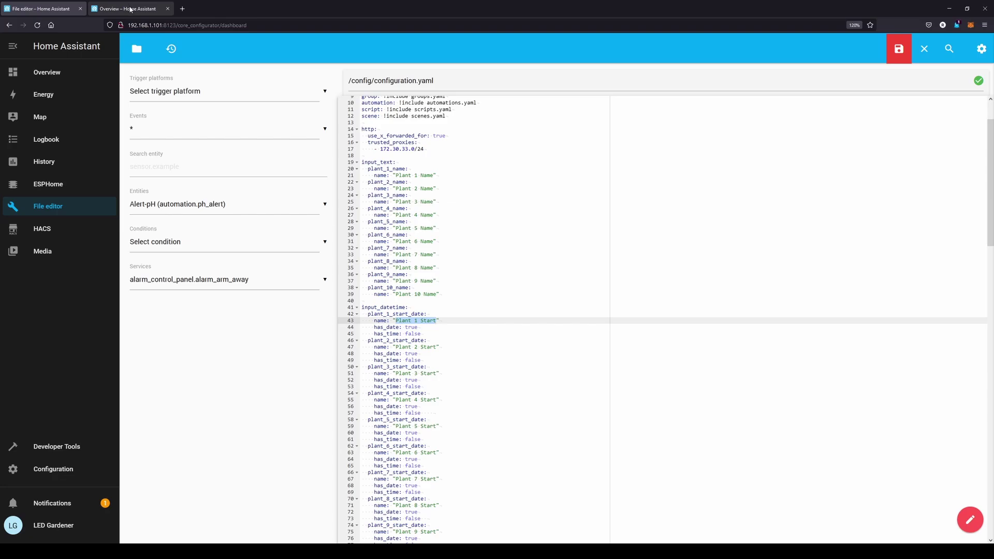
- On the Date Tracking view, set Plant 1 Start to January 18
left_click(131, 8)
left_click(372, 46)
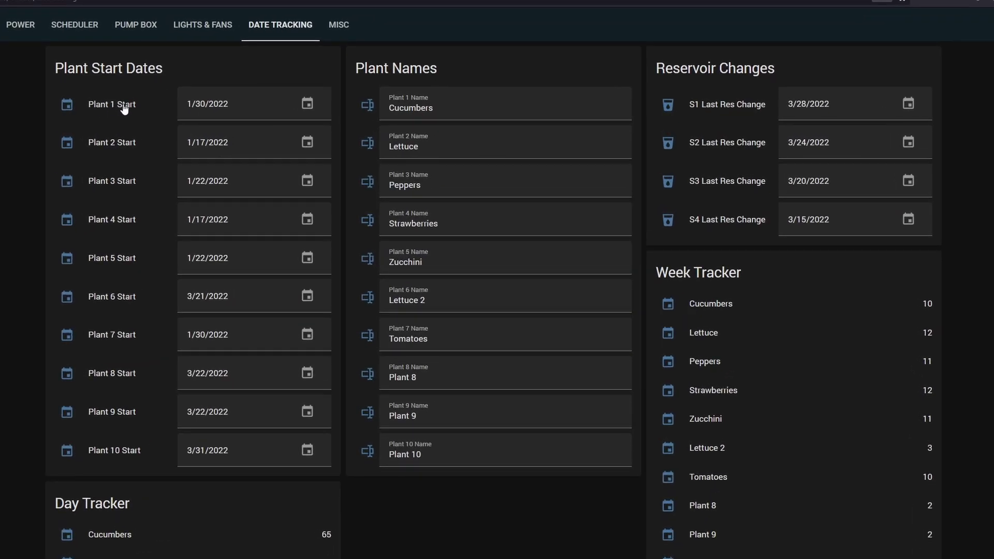
left_click(239, 105)
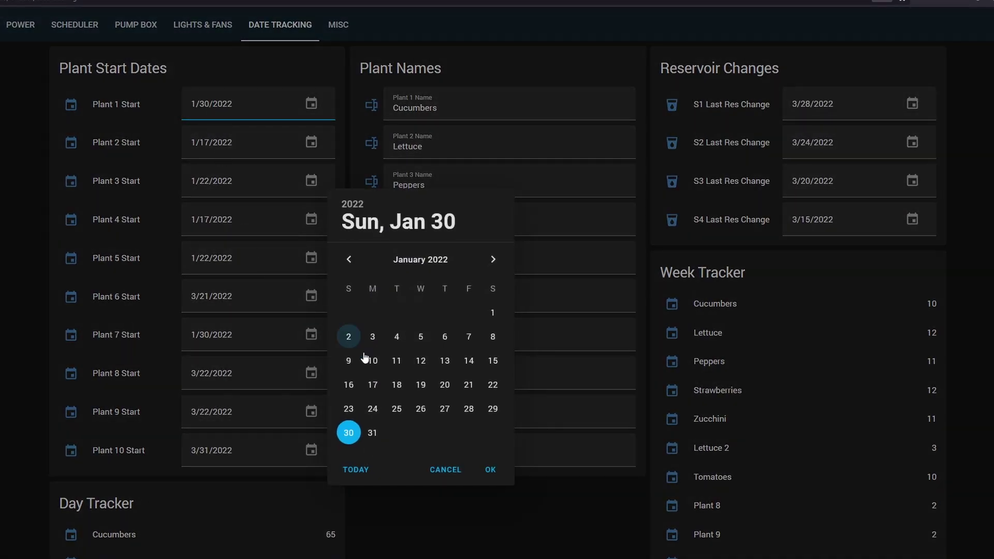
left_click(397, 383)
left_click(488, 468)
- Rename Plant 1 to 'Potatoes'
key("Tab")
type("Potatoes")
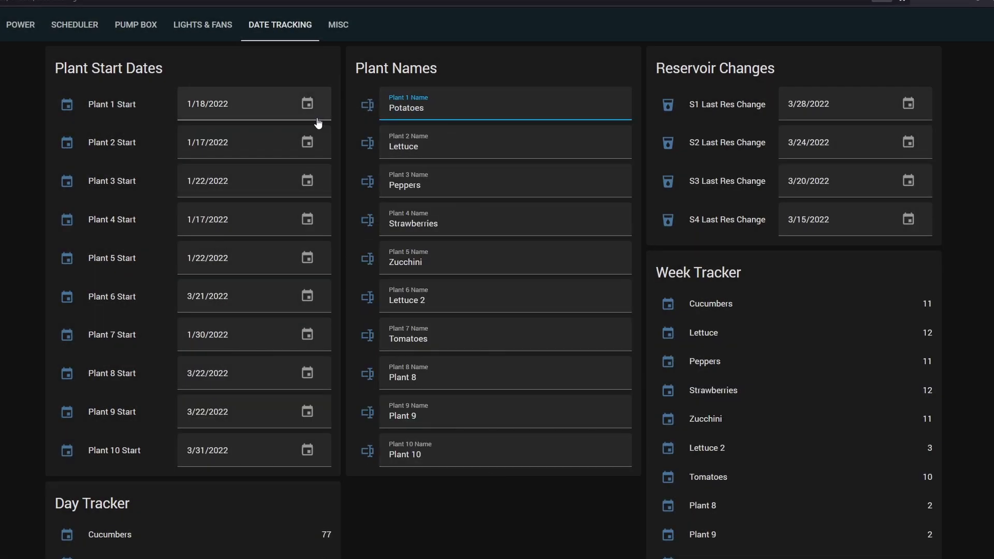
key("Return")
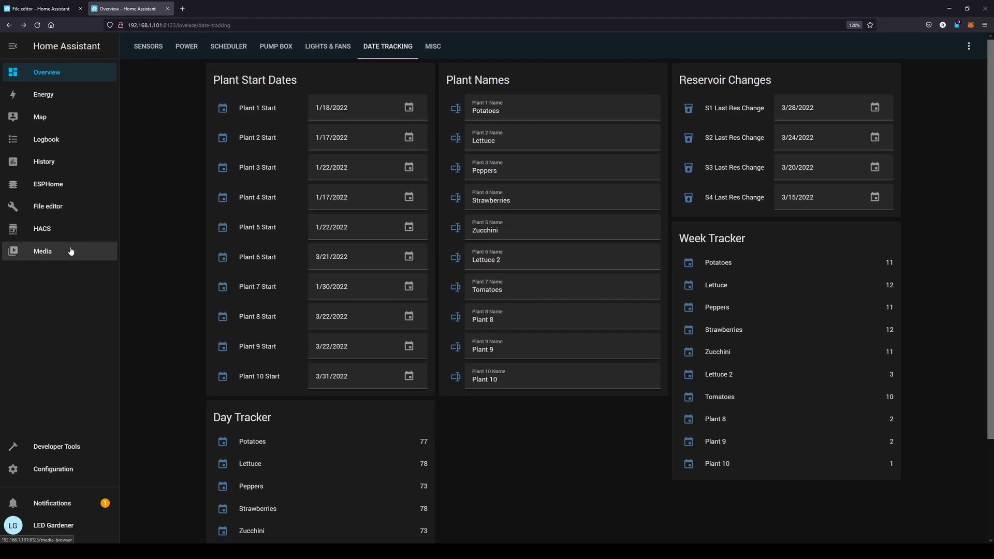
- Pass through the Media and HACS pages to reach Developer Tools
left_click(71, 252)
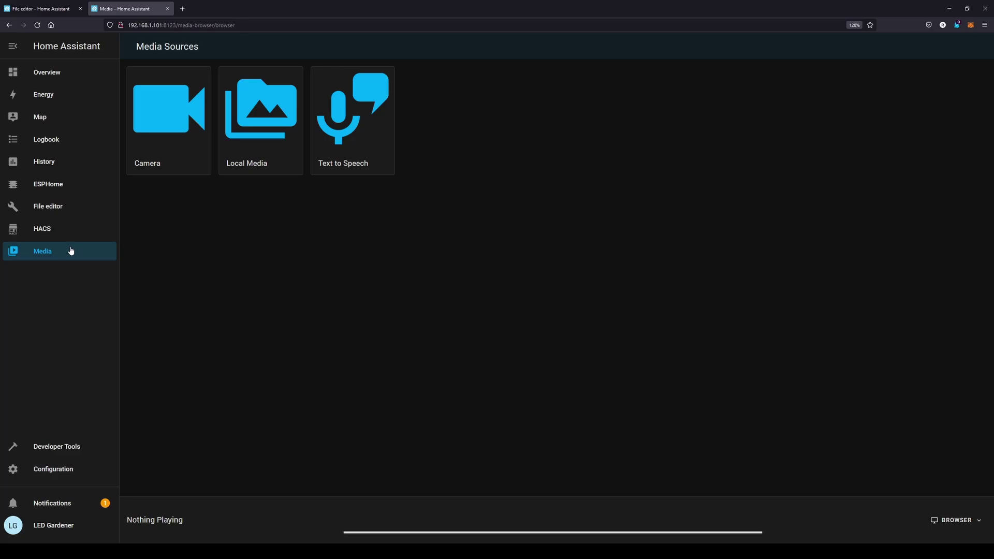
left_click(70, 231)
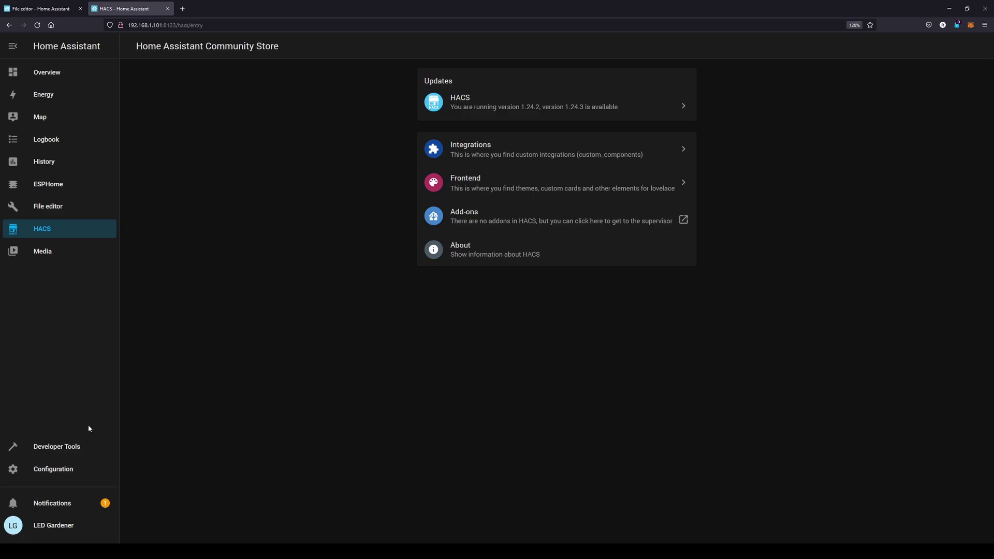
left_click(67, 449)
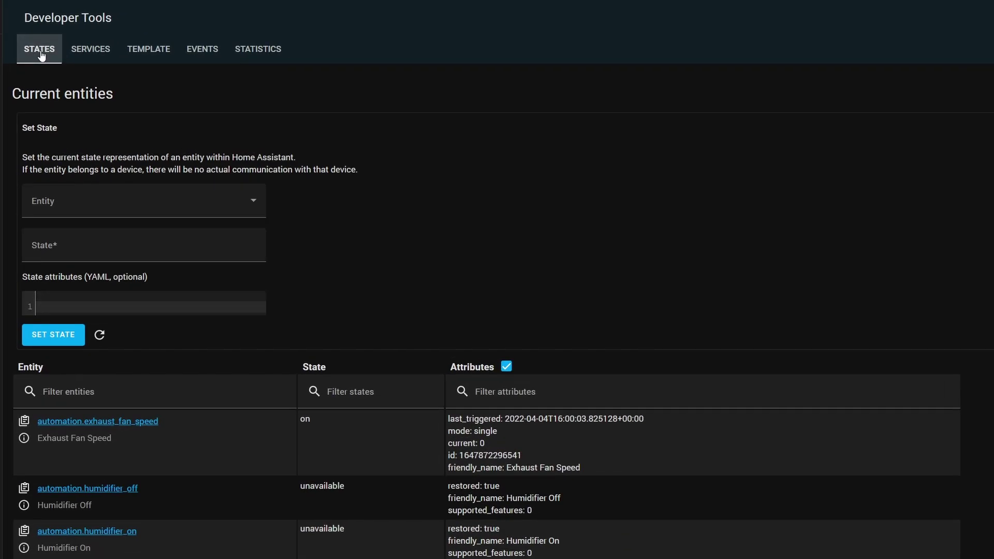
- Change sensor.s1_ph's state from 5.92 to 7.00 using Set State
scroll(329, 412, "down", 15)
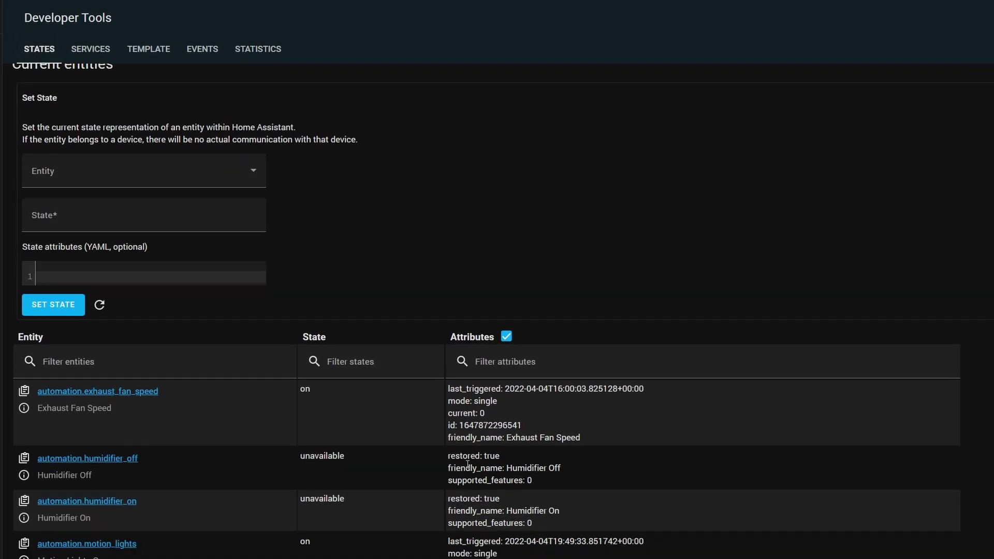
scroll(300, 416, "down", 20)
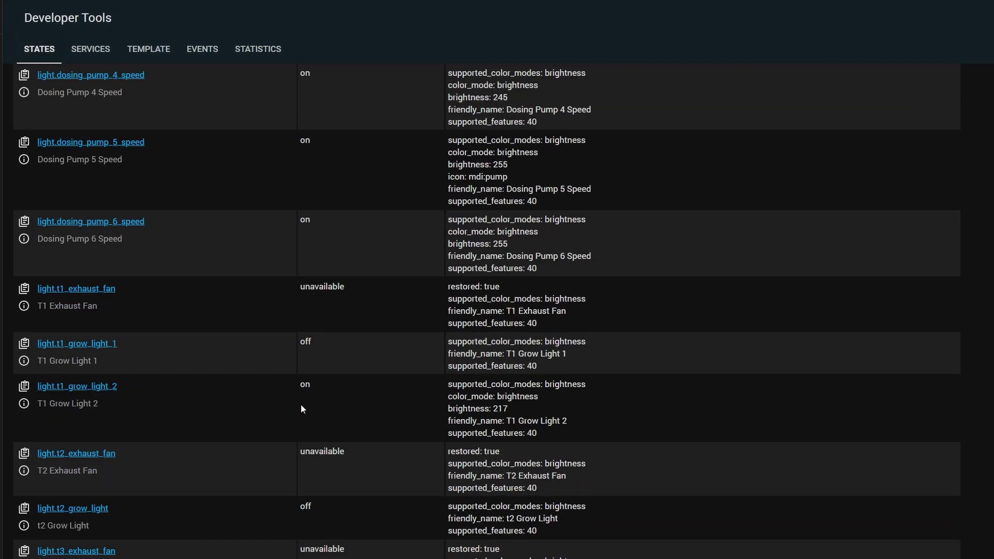
scroll(303, 409, "down", 1)
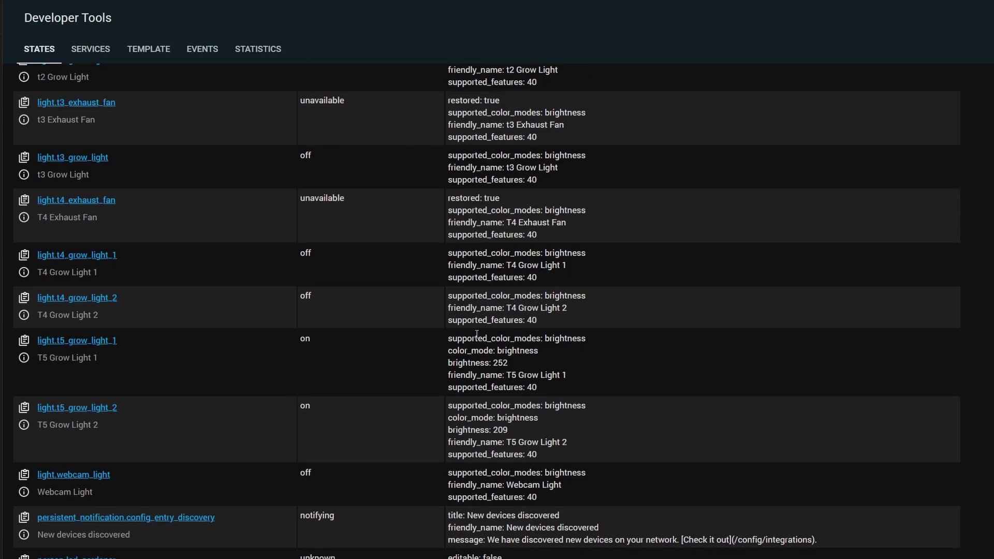
scroll(458, 522, "up", 20)
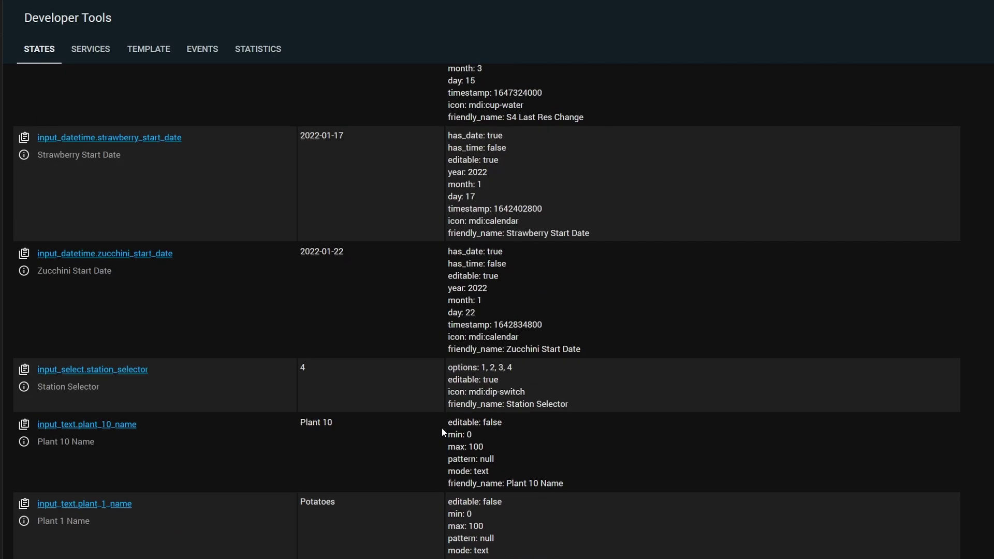
left_click(87, 207)
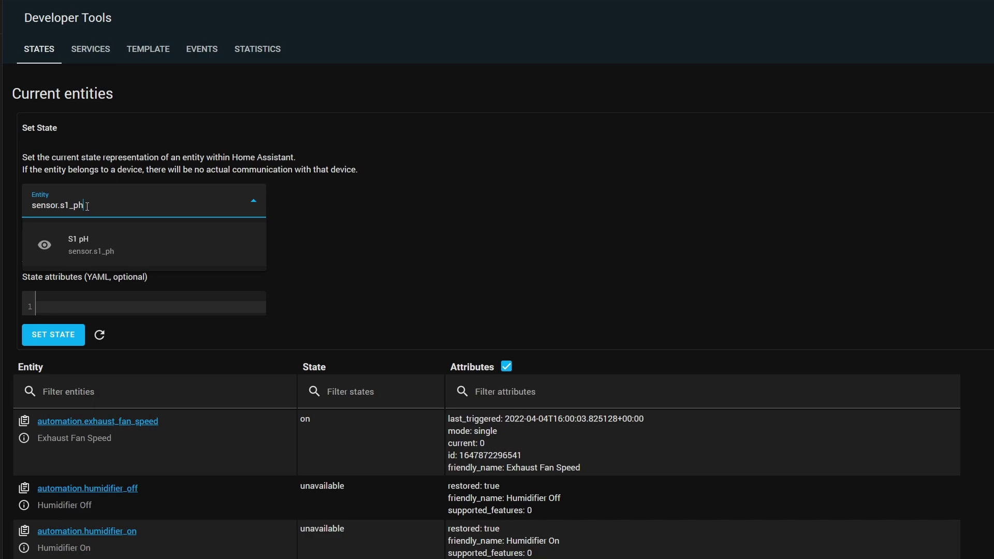
left_click(70, 240)
key("Tab")
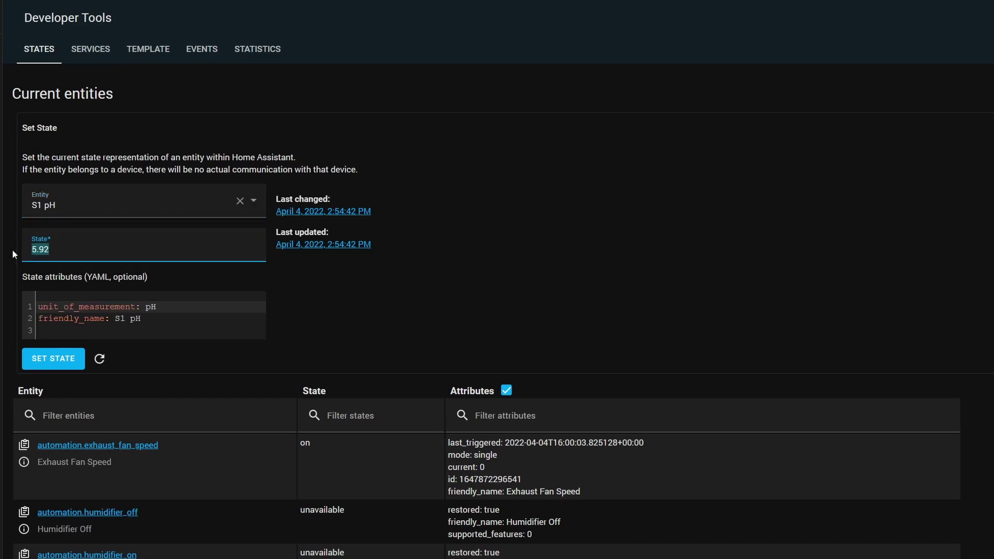
type("7.00")
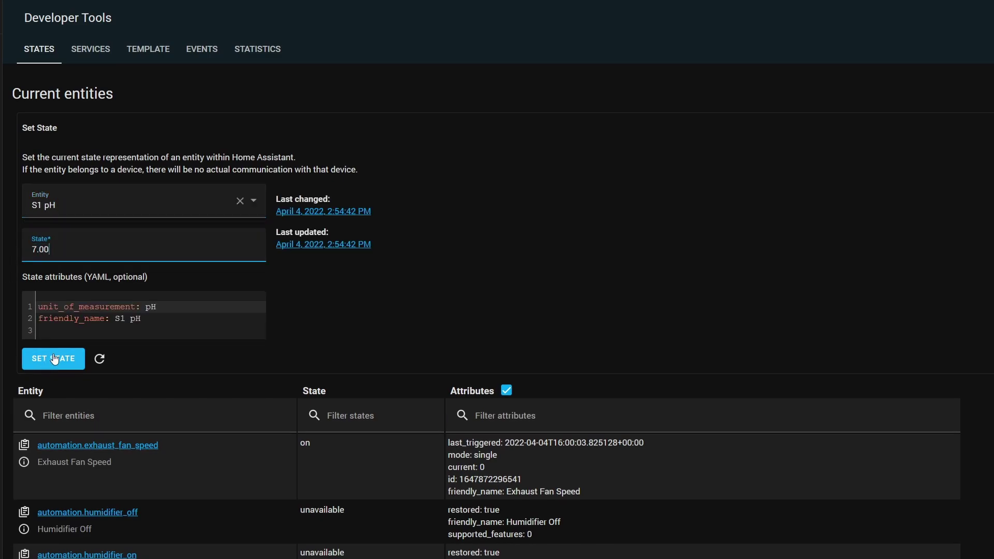
left_click(54, 358)
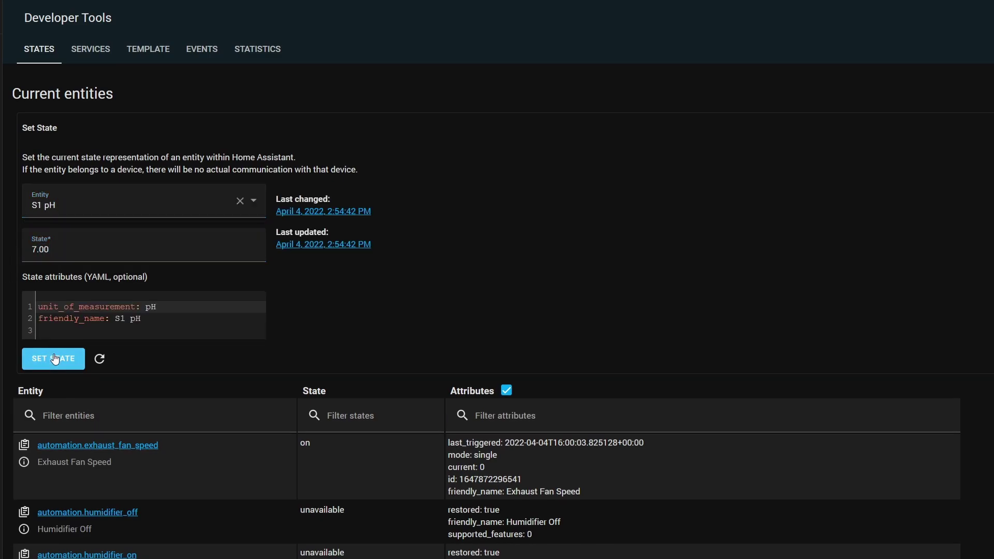
- Call the Light: Turn on service targeting T1 Grow Light 1
left_click(93, 52)
left_click(355, 136)
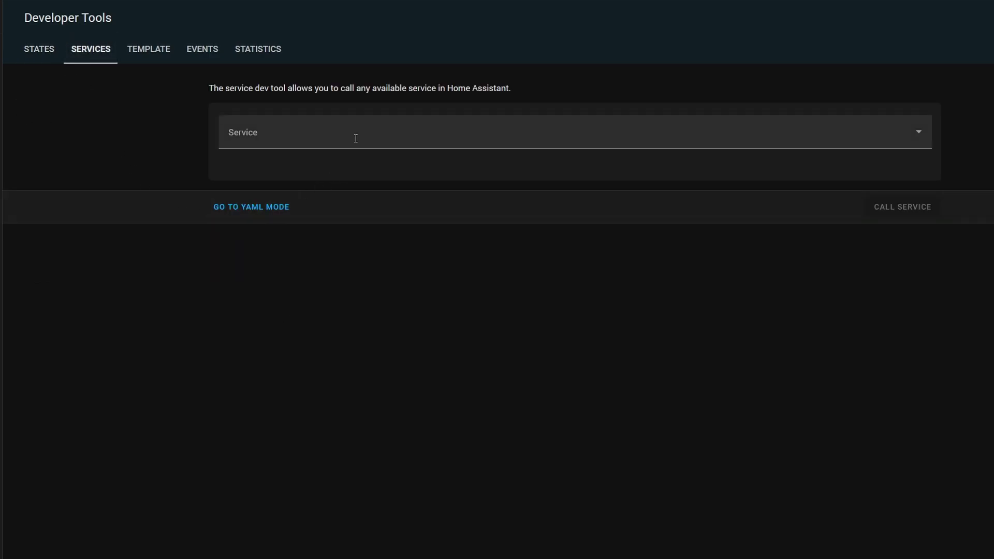
type("light.")
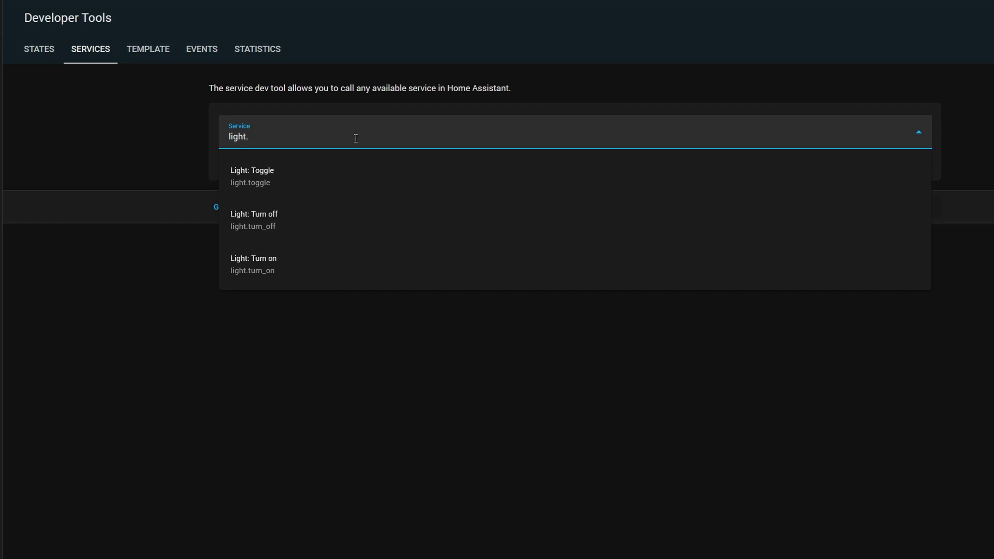
left_click(279, 265)
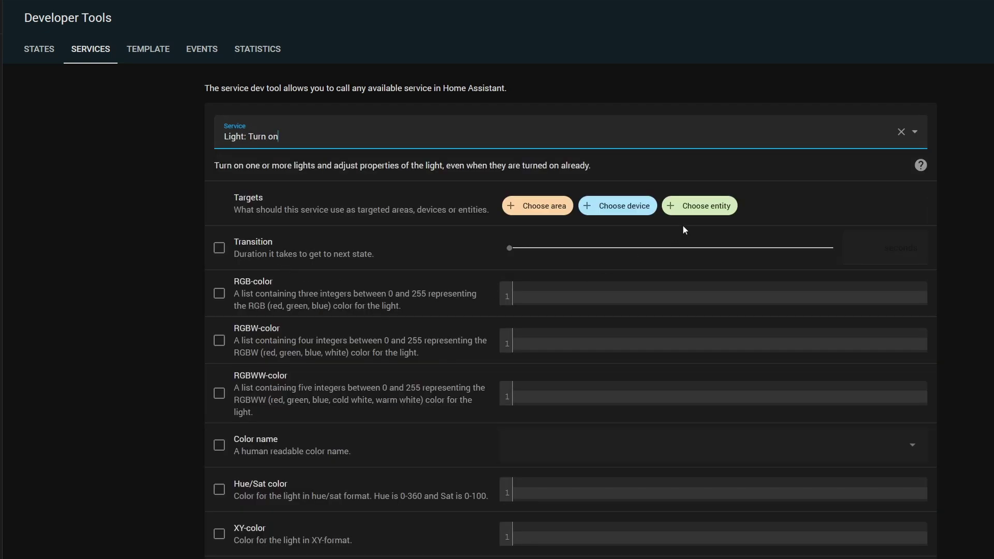
left_click(697, 205)
scroll(562, 403, "down", 3)
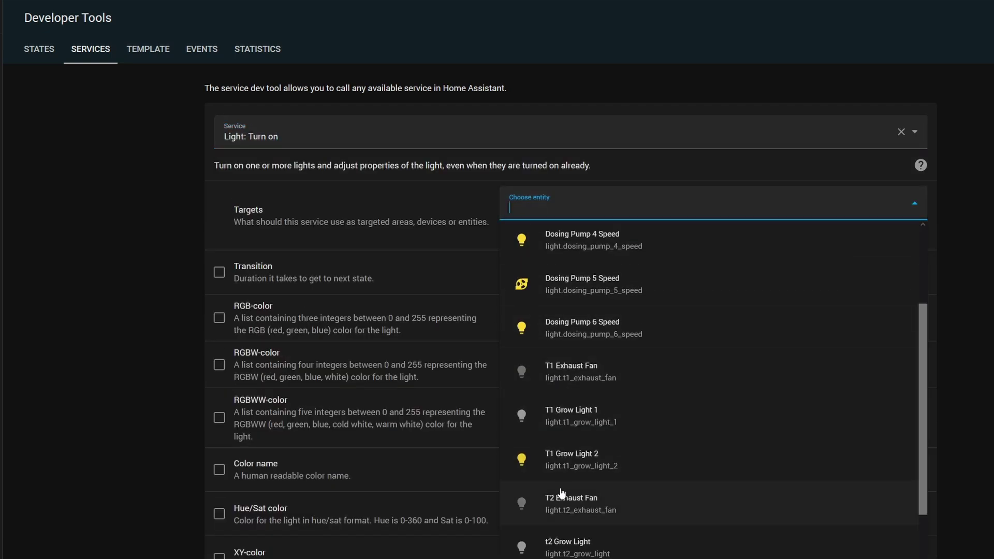
left_click(599, 430)
scroll(599, 392, "down", 2)
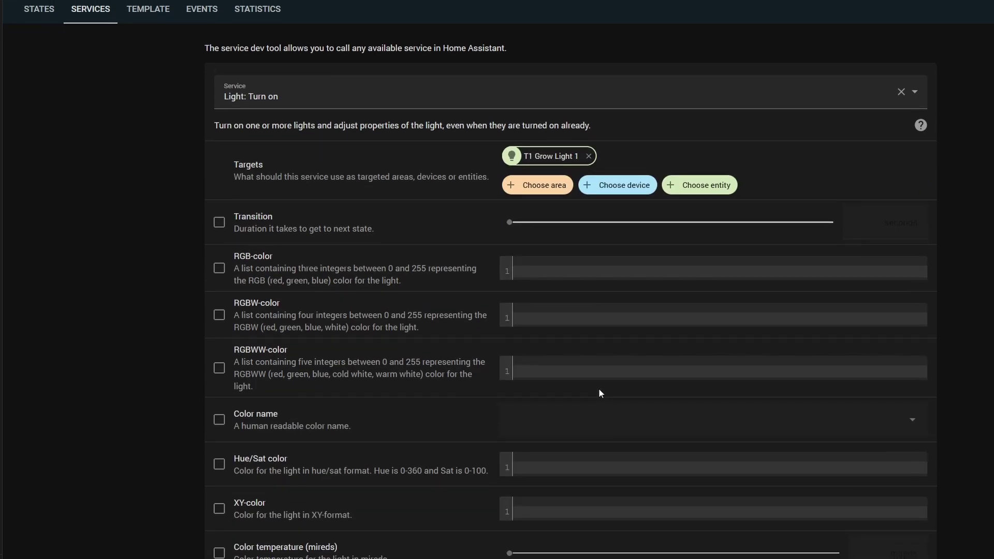
left_click(896, 543)
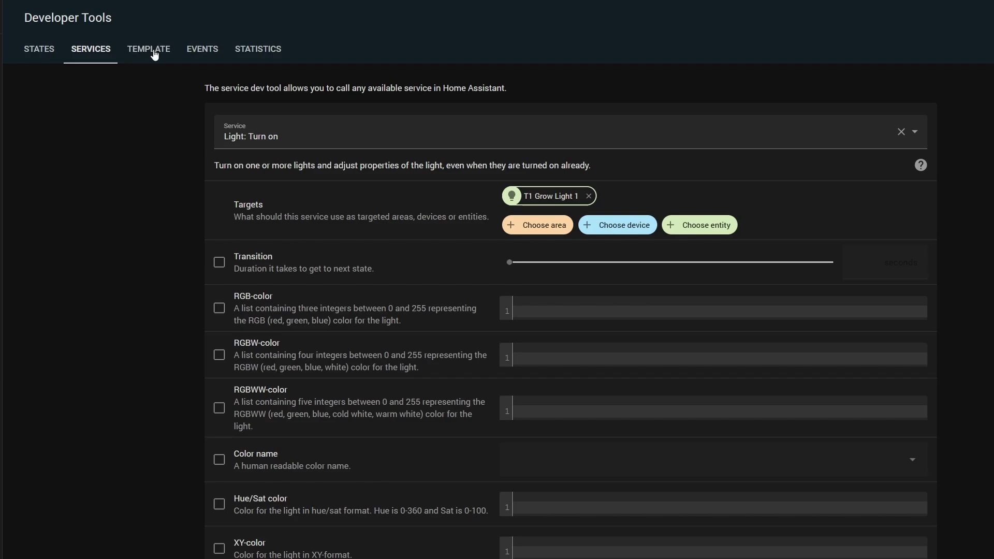
- Replace the demo template with {{ states('sensor.s1_ph') }}, which renders 5.92
left_click(154, 52)
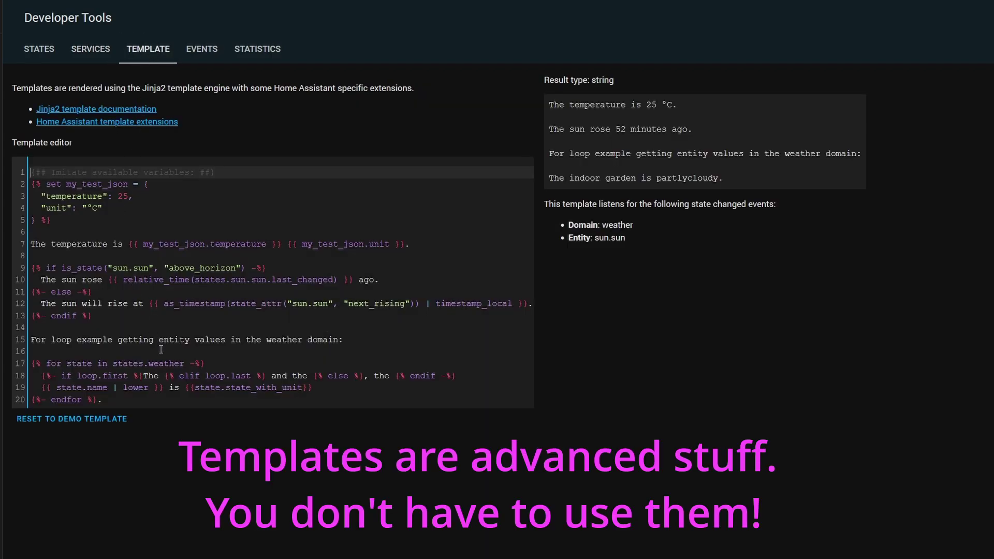
key("ctrl+a")
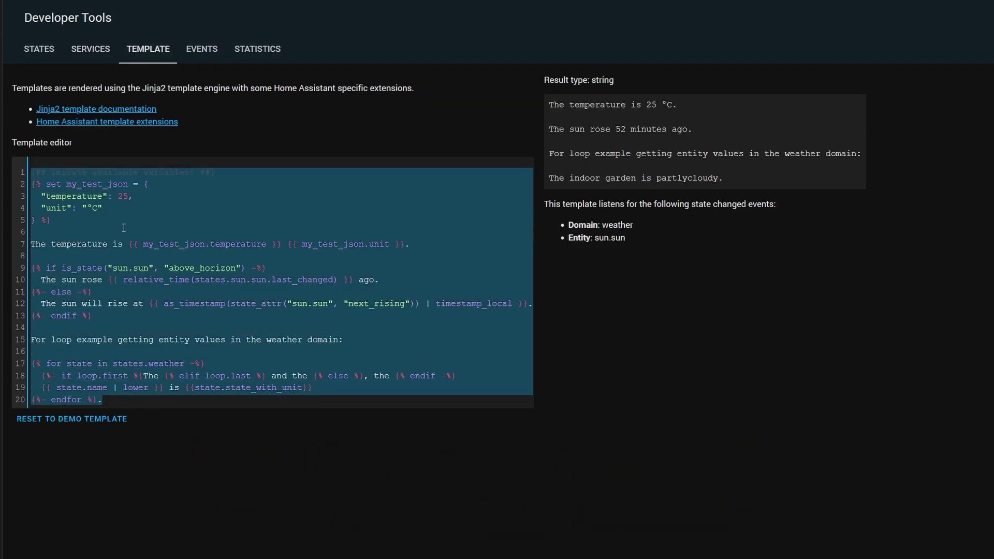
key("BackSpace")
type("{{")
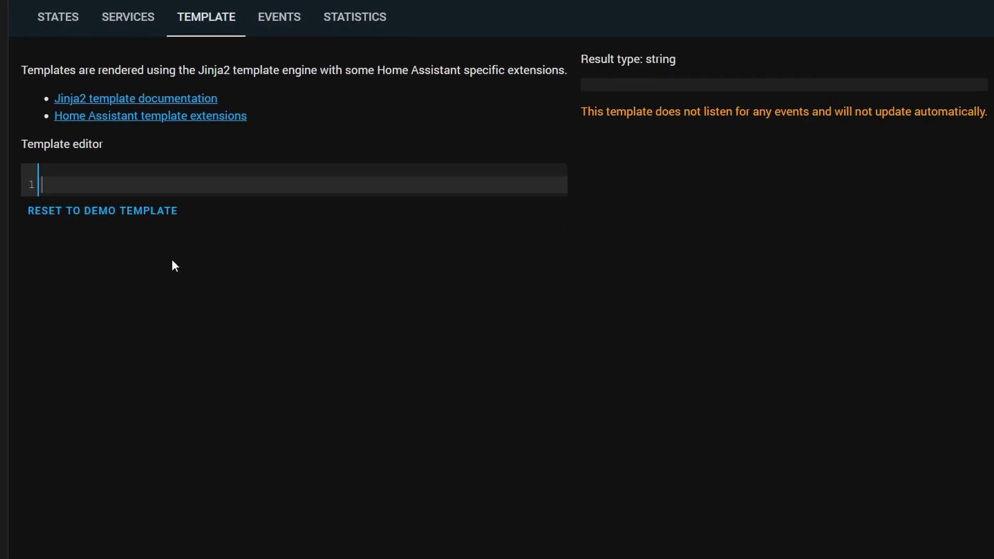
type(" states('sensor")
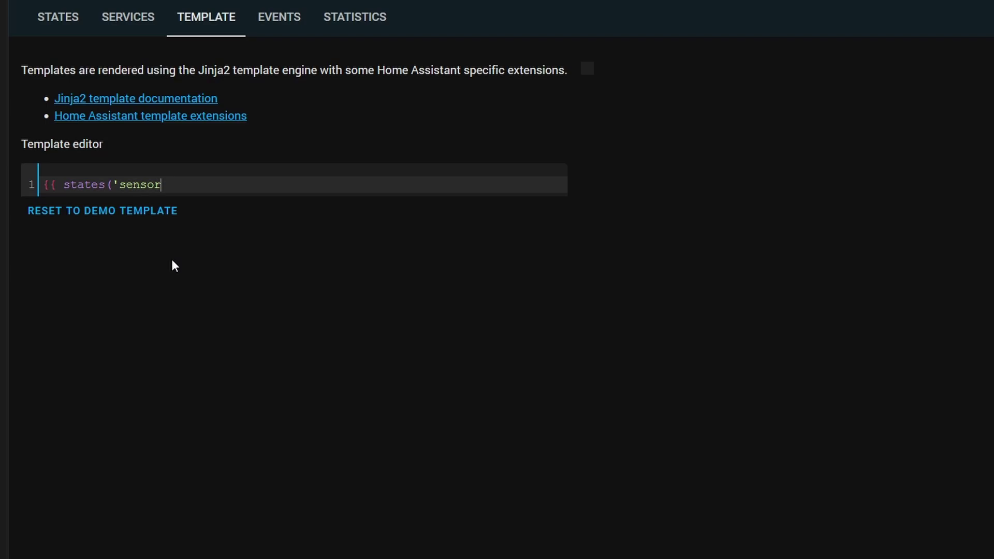
type(".s1_ph') }}")
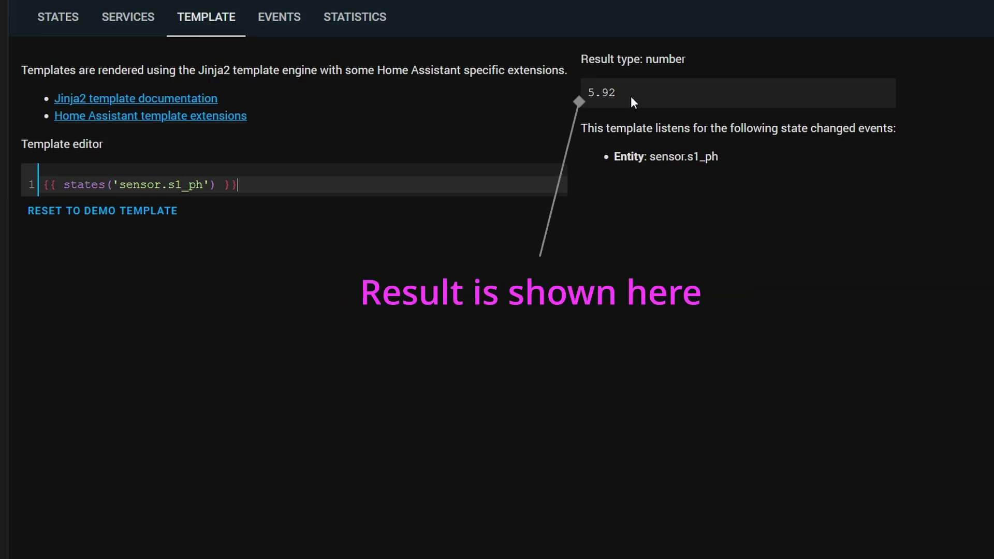
left_click_drag(629, 95, 588, 101)
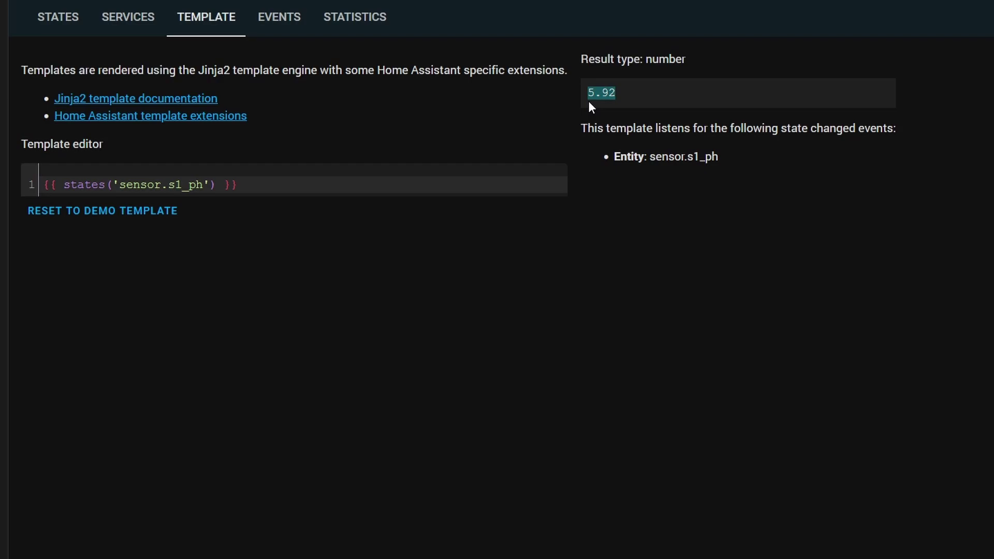
- Change the expression's entity from sensor.s1_ph to sensor.s3_ph
left_click(175, 185)
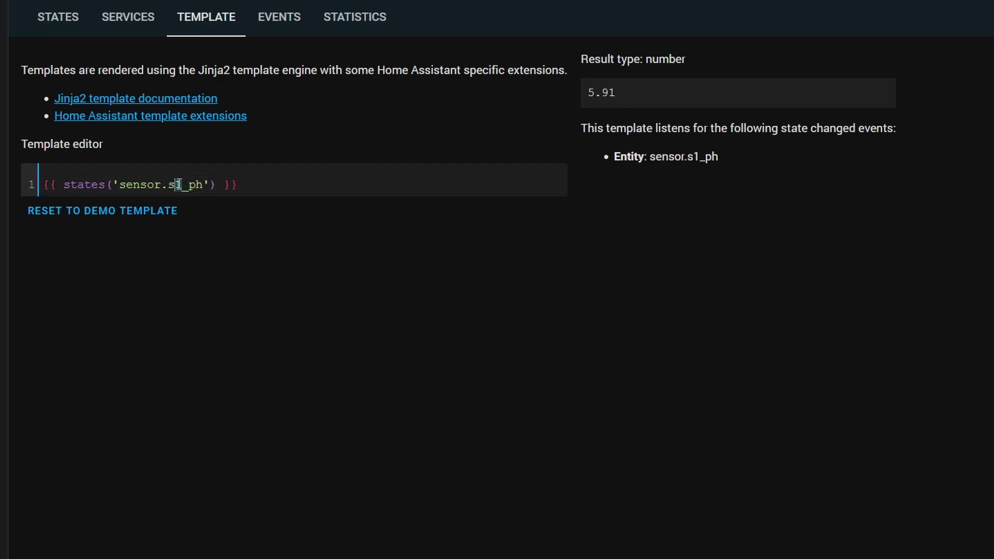
type("2")
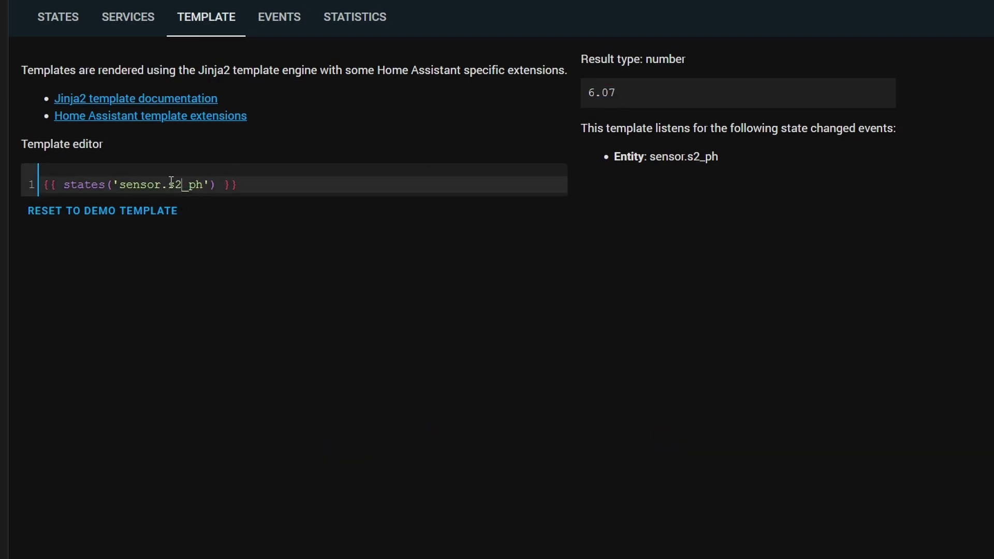
key("BackSpace")
type("3")
- Swap the entity for input_text.plant_1_name and start renumbering the plant
left_click_drag(119, 185, 203, 179)
type("input_text.plant")
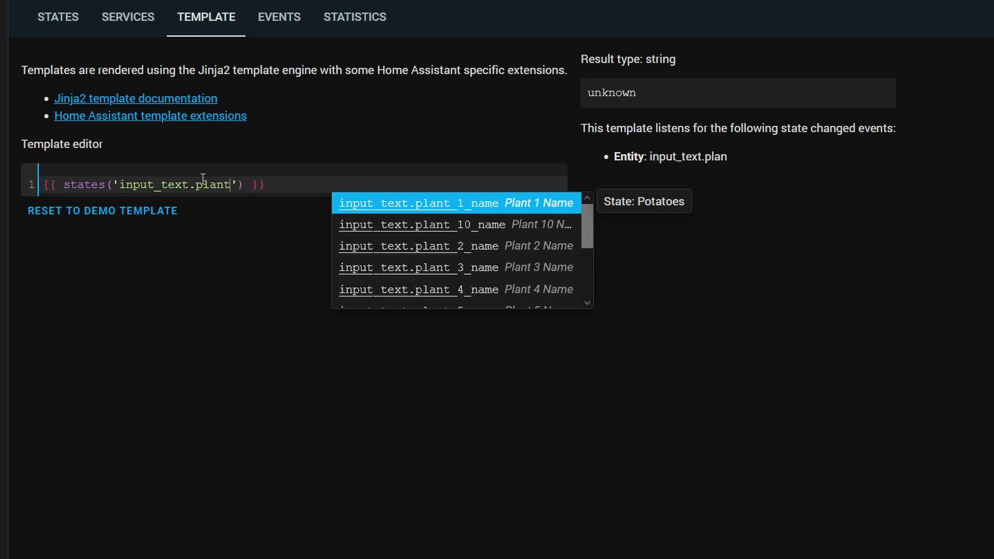
key("Return")
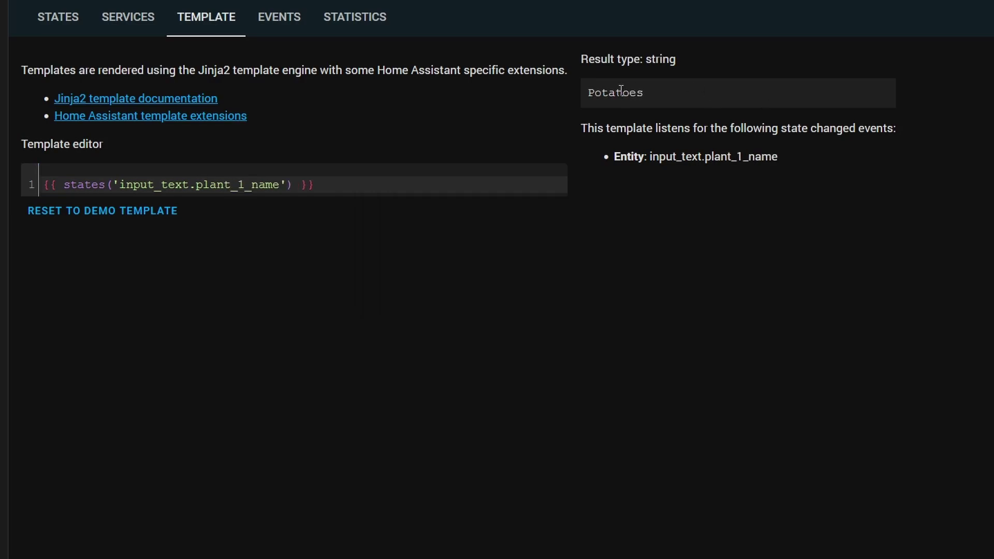
left_click(246, 185)
key("shift+Left")
type("2")
key("shift+Left")
- Finish the entity as plant_3_name, then review the T1 Leaf VPD block's temperature and humidity sensor ids
type("3")
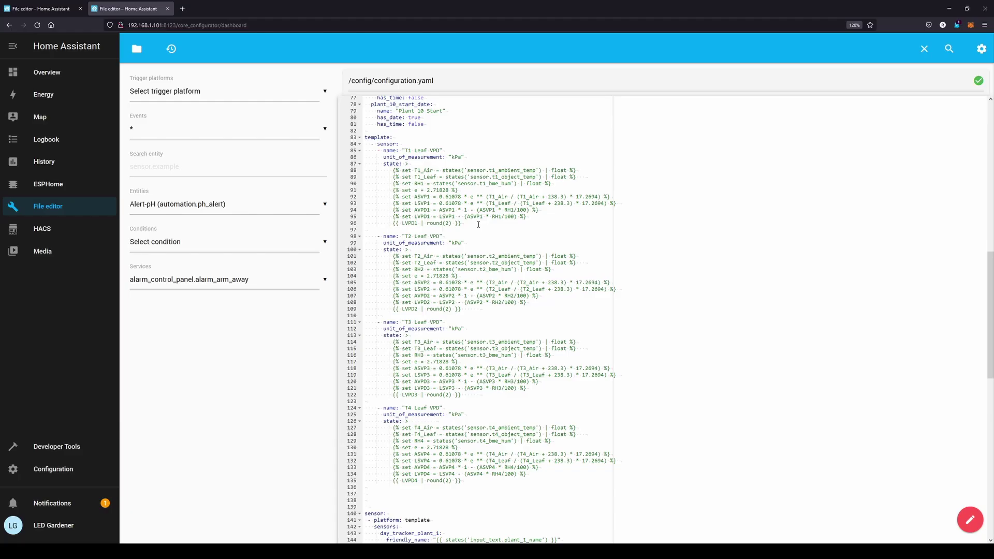
left_click_drag(478, 224, 364, 139)
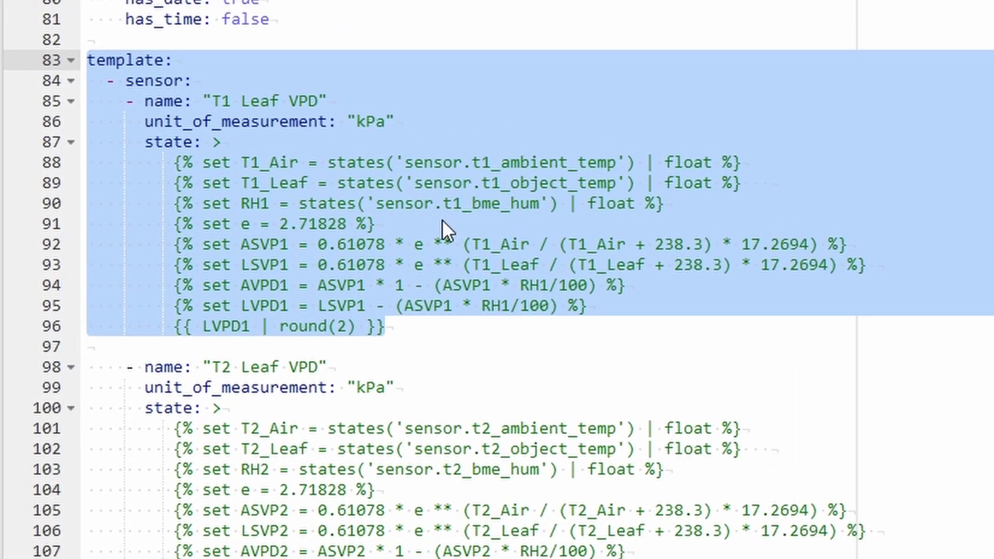
left_click(479, 191)
left_click_drag(425, 203, 530, 203)
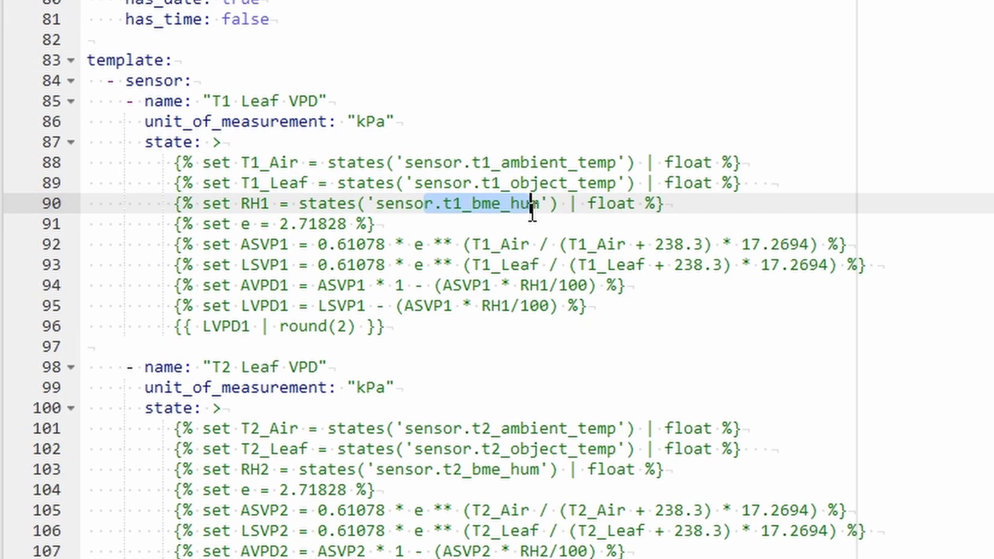
left_click_drag(491, 162, 608, 165)
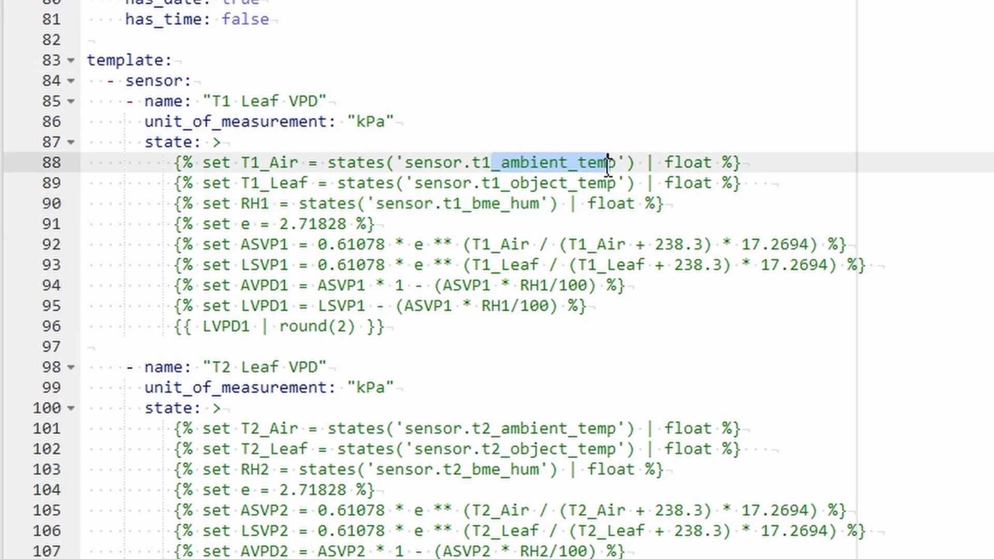
left_click_drag(463, 184, 617, 189)
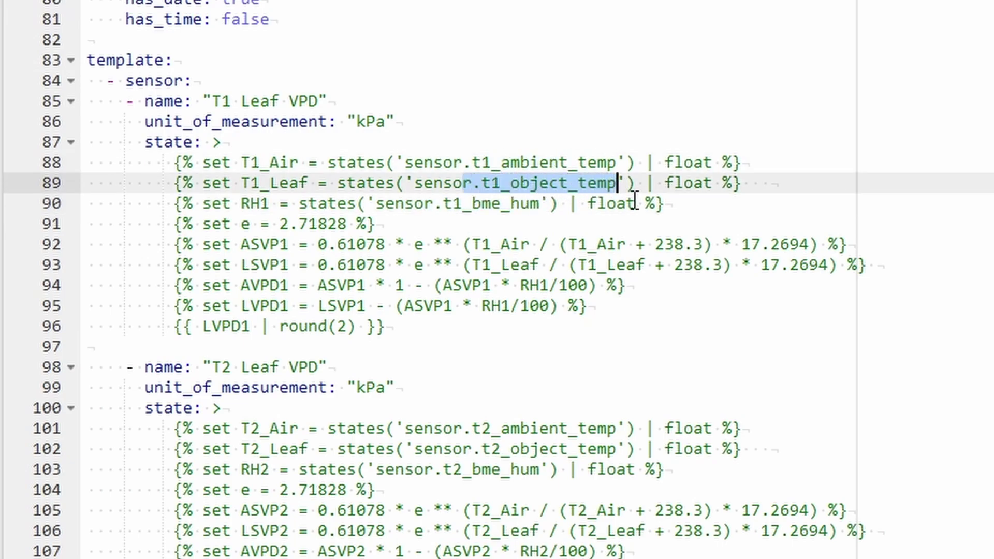
left_click(761, 224)
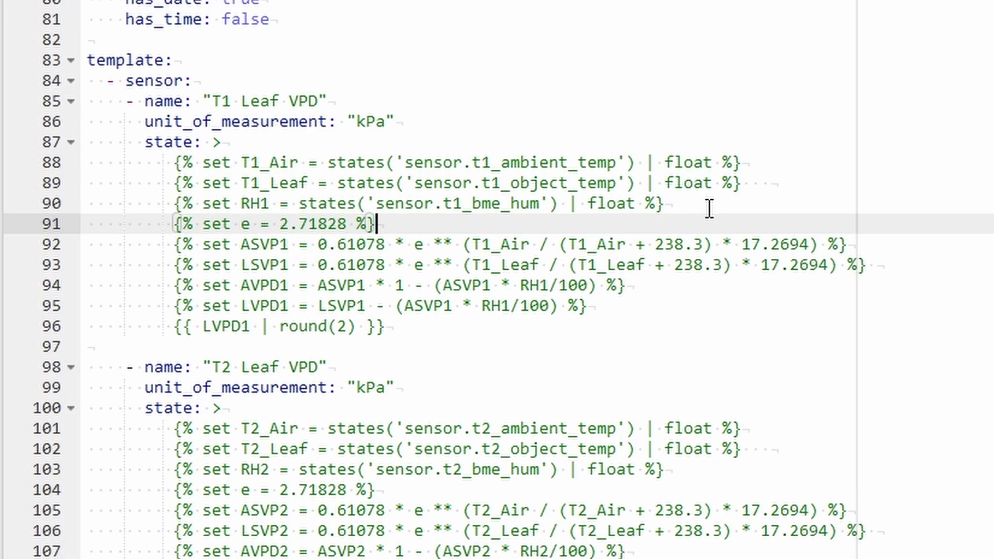
- Review the T1 Leaf VPD name, vapour pressure formula and rounded LVPD1 output, then go to Overview
left_click_drag(211, 101, 331, 106)
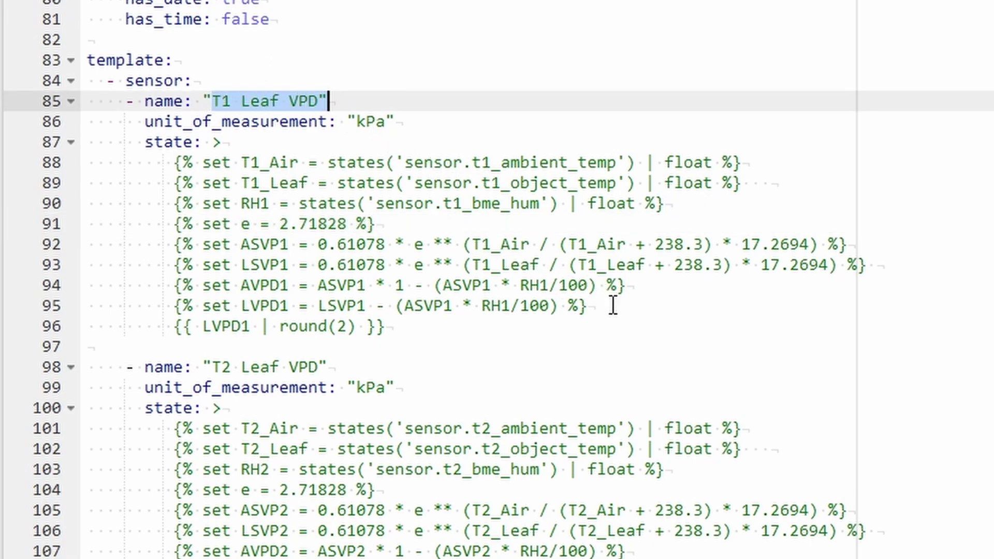
left_click(655, 259)
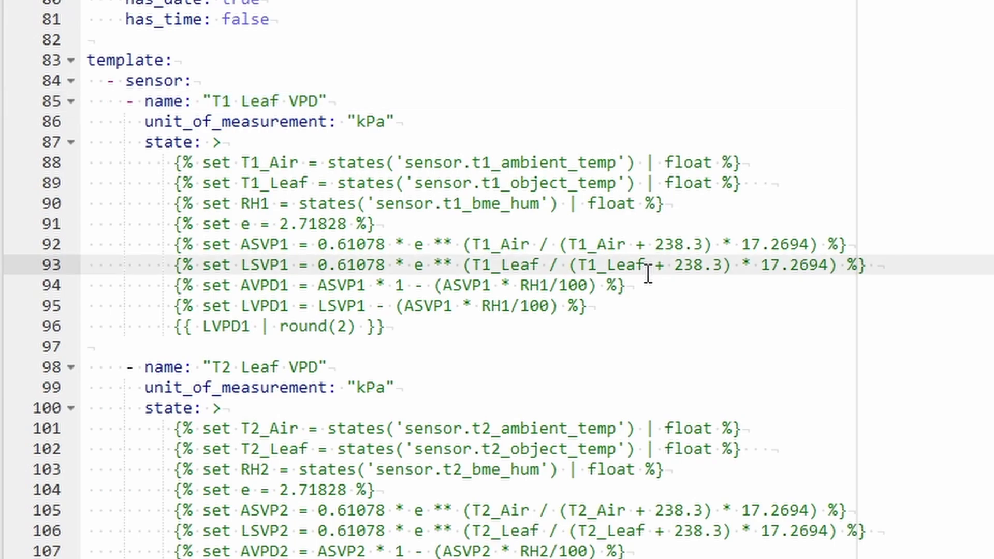
left_click_drag(194, 326, 354, 328)
left_click(479, 340)
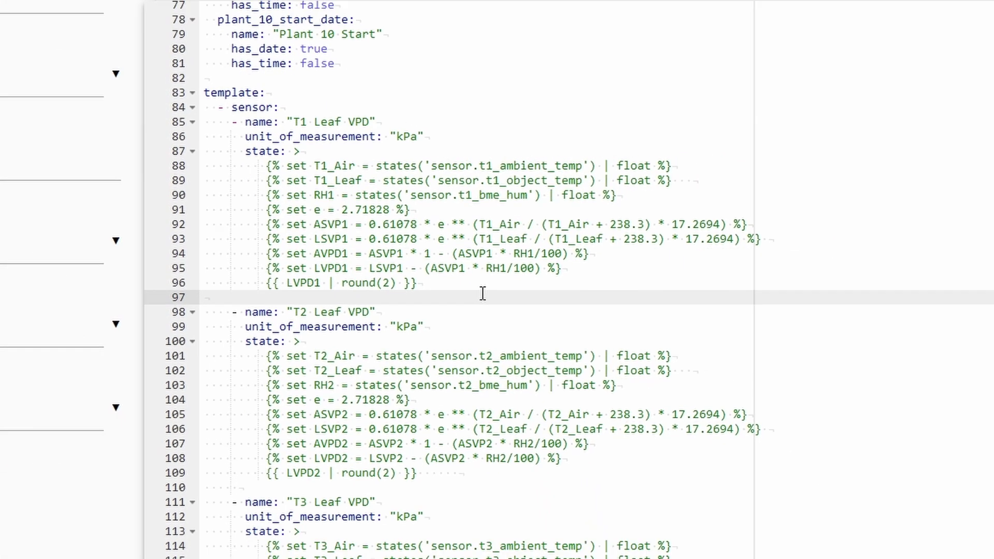
left_click(69, 73)
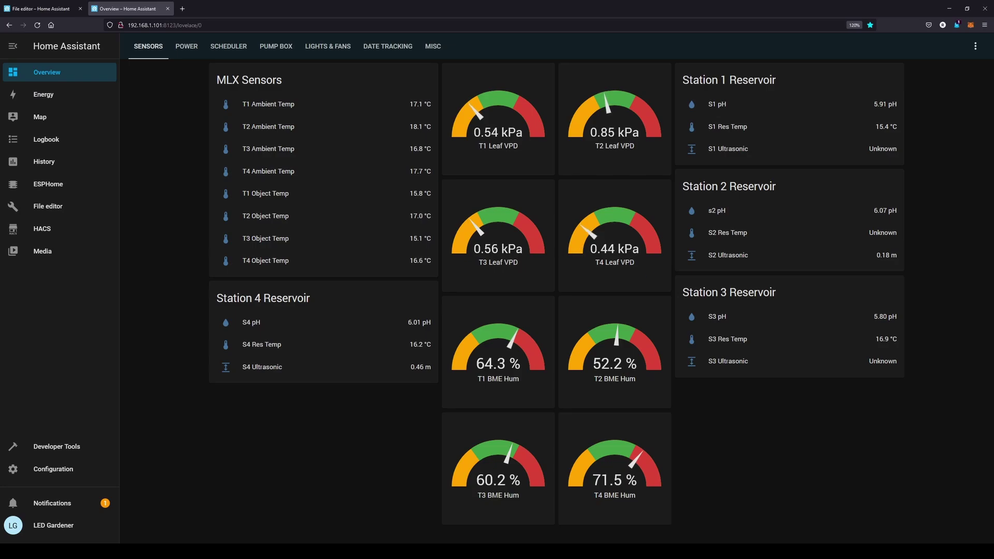
- Write the template 'Hey, the pH of Station 1 is {{ states('sensor.s1_ph') }}!' and check its output
left_click(57, 447)
left_click(128, 158)
type("He")
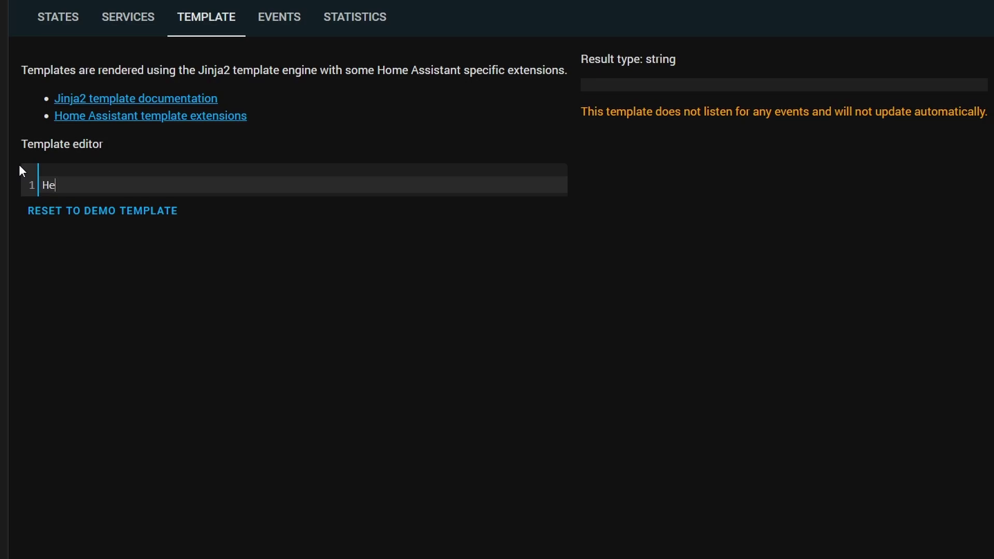
type("y, the pH of Station 1")
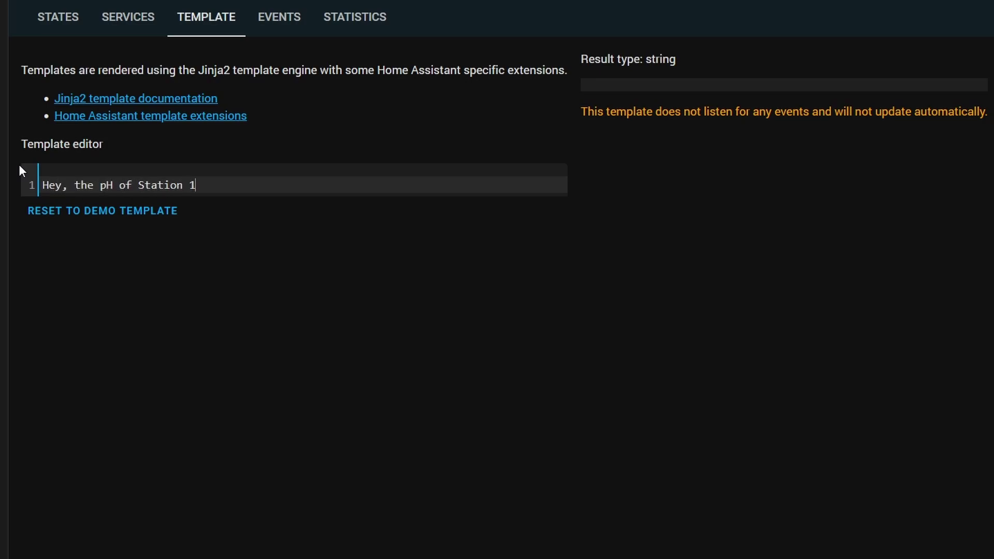
type(" is {{ states")
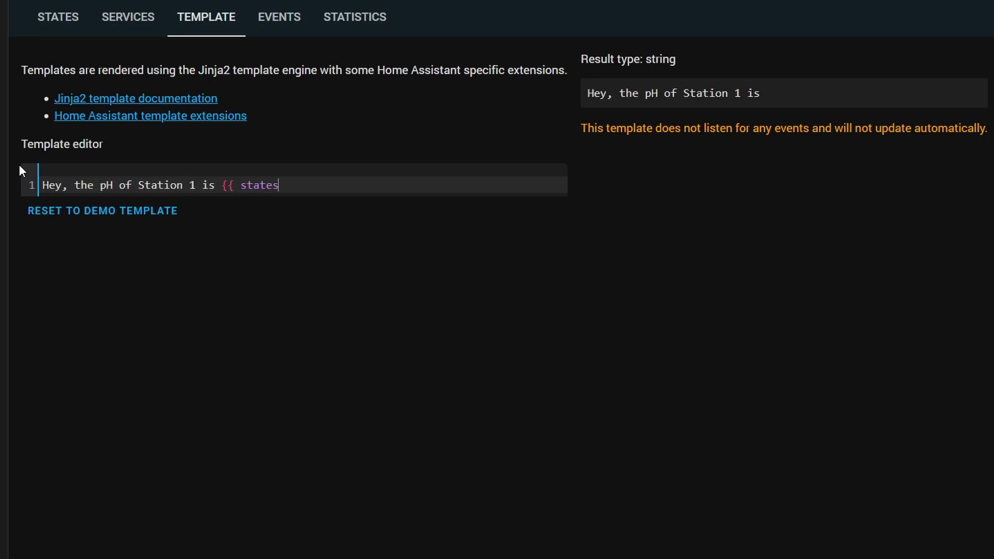
type("('sensor.x")
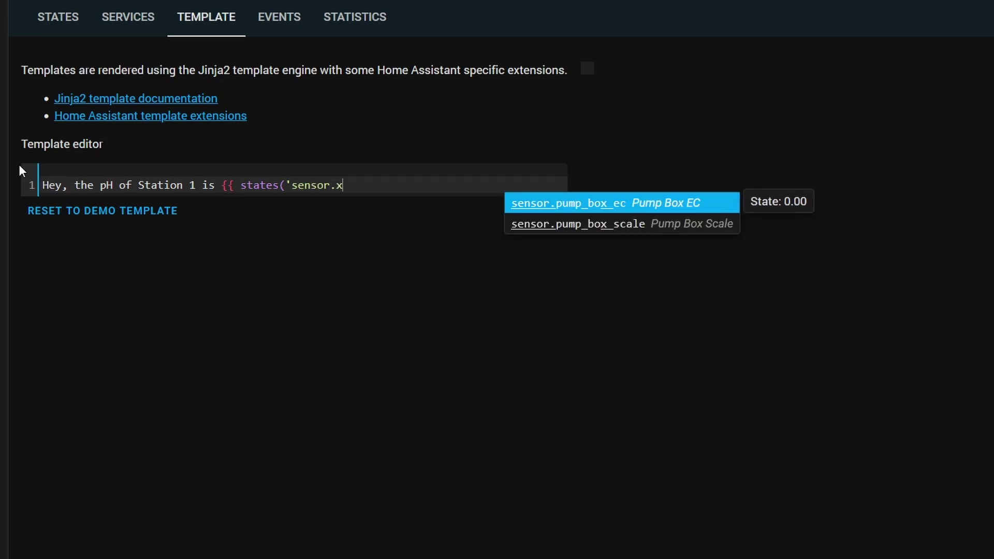
key("BackSpace")
type("s1_ph")
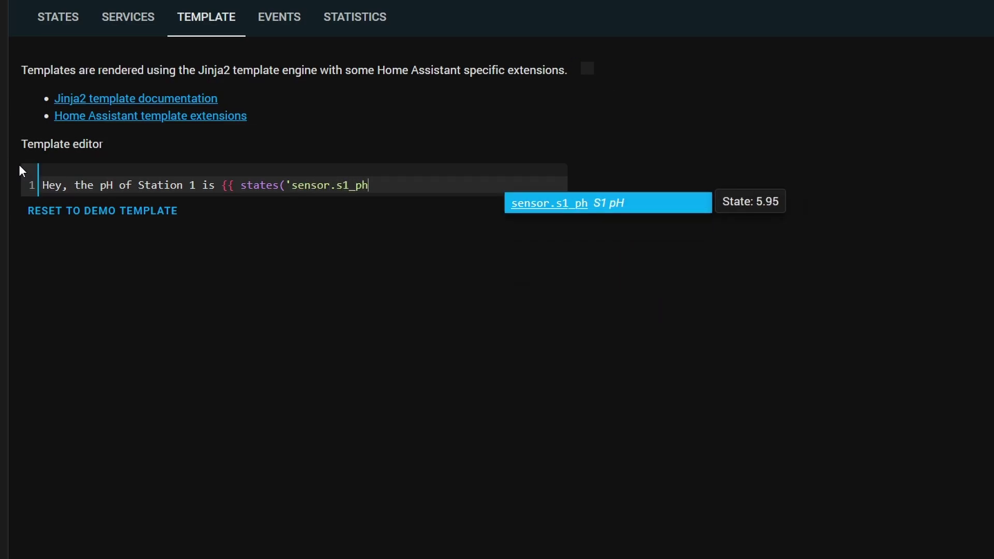
type("') }}!")
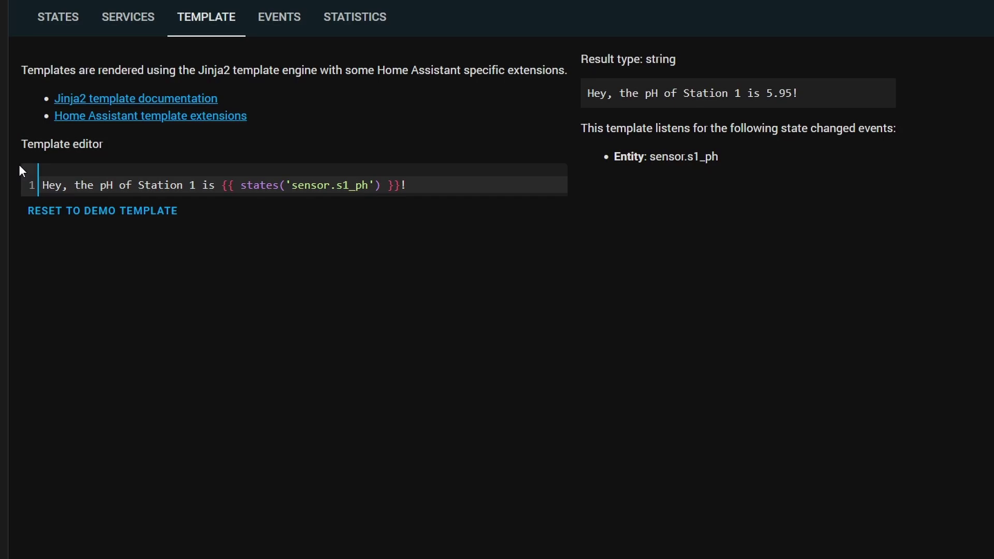
left_click_drag(800, 94, 658, 94)
- Renumber the station in the sentence and the sensor id toward Station 3
left_click_drag(343, 189, 348, 188)
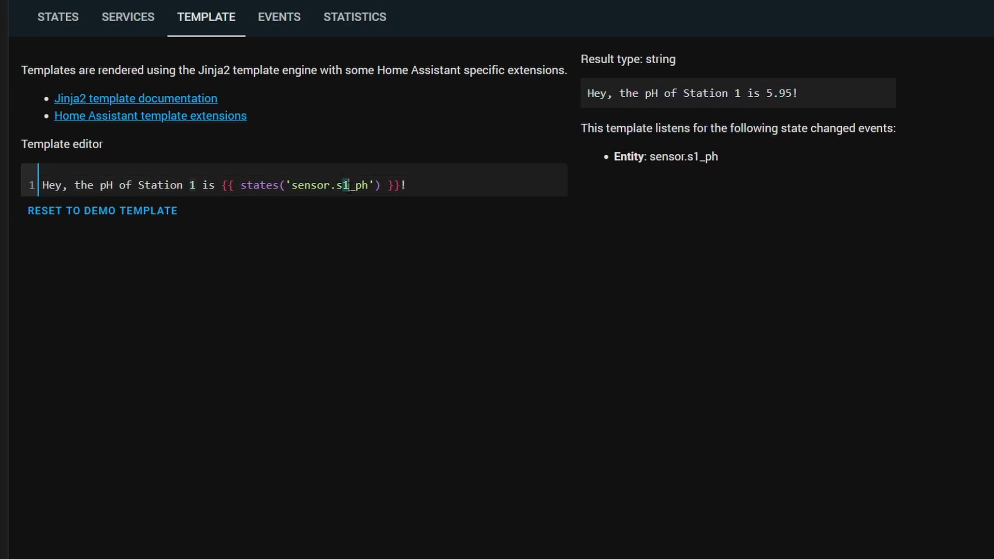
type("2")
double_click(192, 185)
type("2")
double_click(192, 185)
type("3")
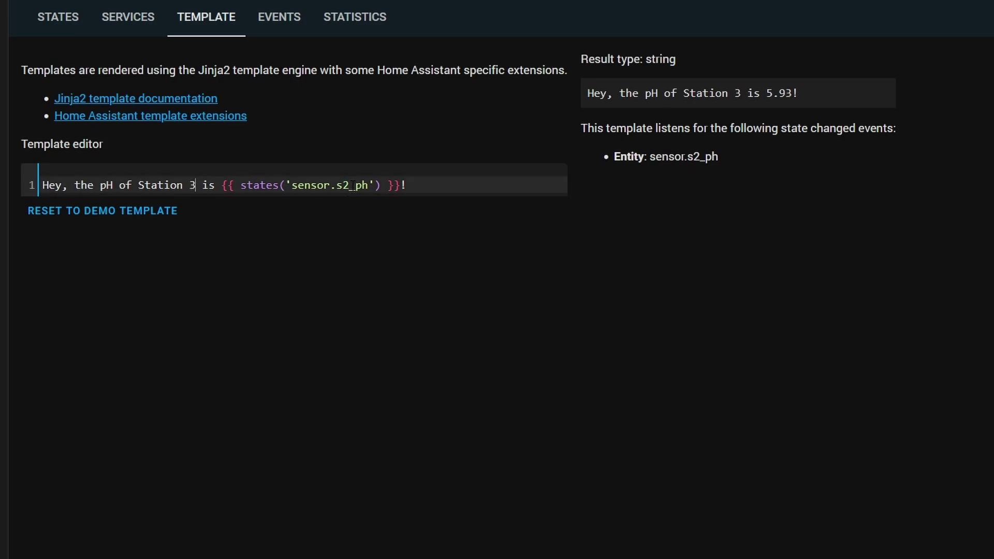
left_click_drag(350, 185, 343, 185)
- Finish the entity as sensor.s3_ph, then listen for state_changed events and inspect the event JSON
type("3")
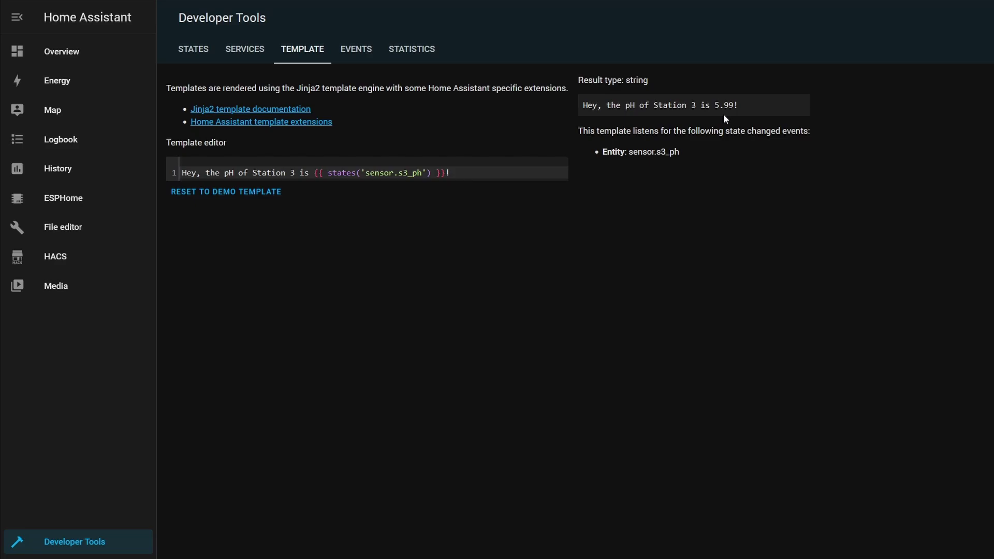
left_click(356, 49)
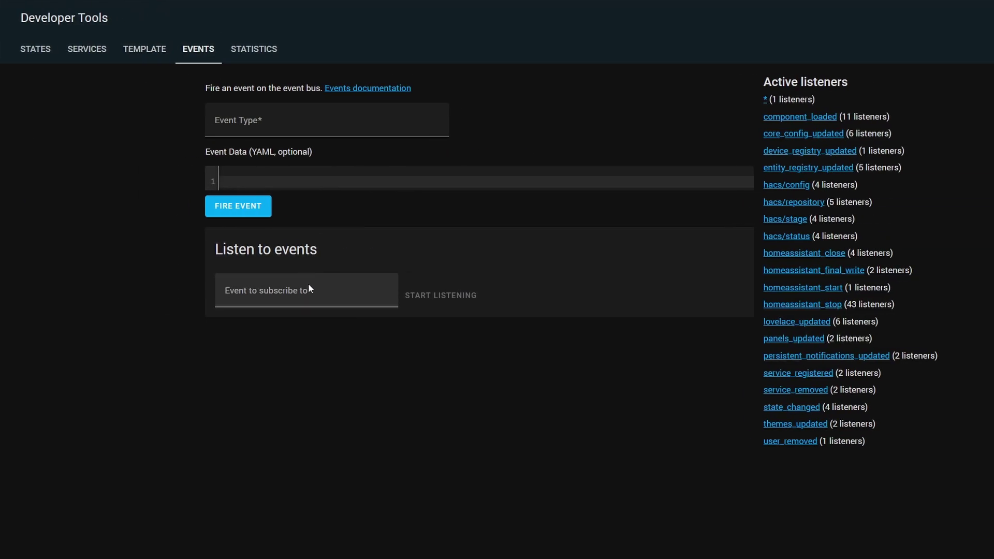
left_click(308, 285)
type("state_cha")
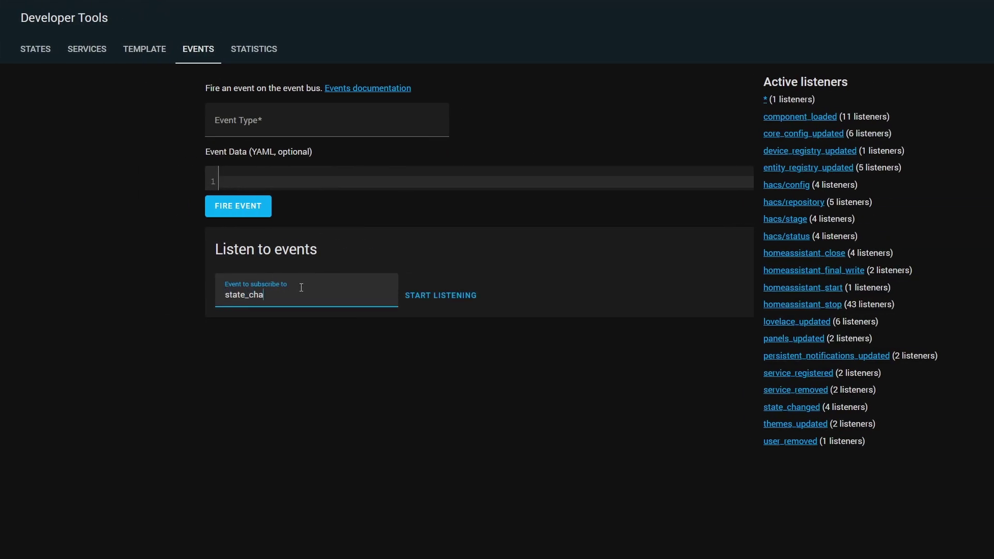
type("nged")
left_click(464, 293)
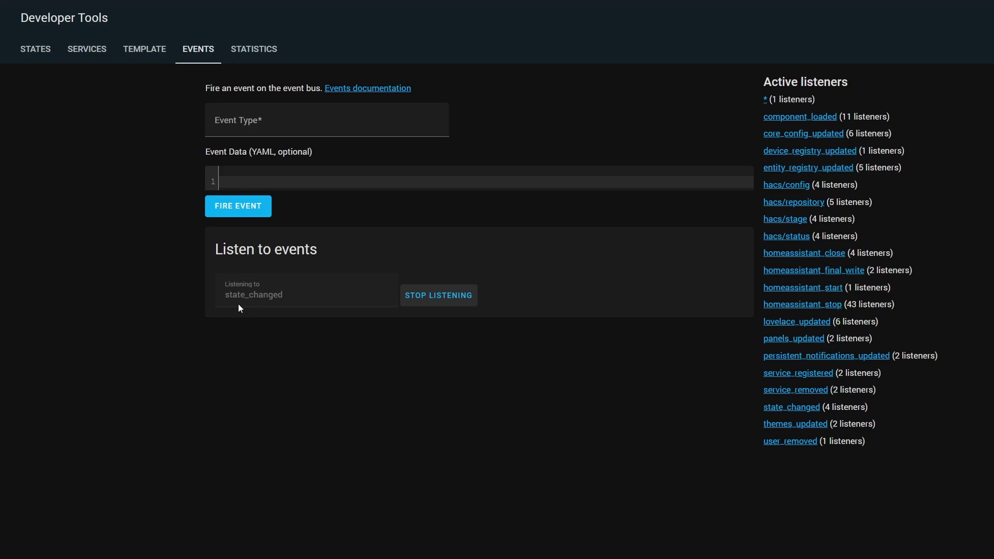
scroll(269, 357, "down", 4)
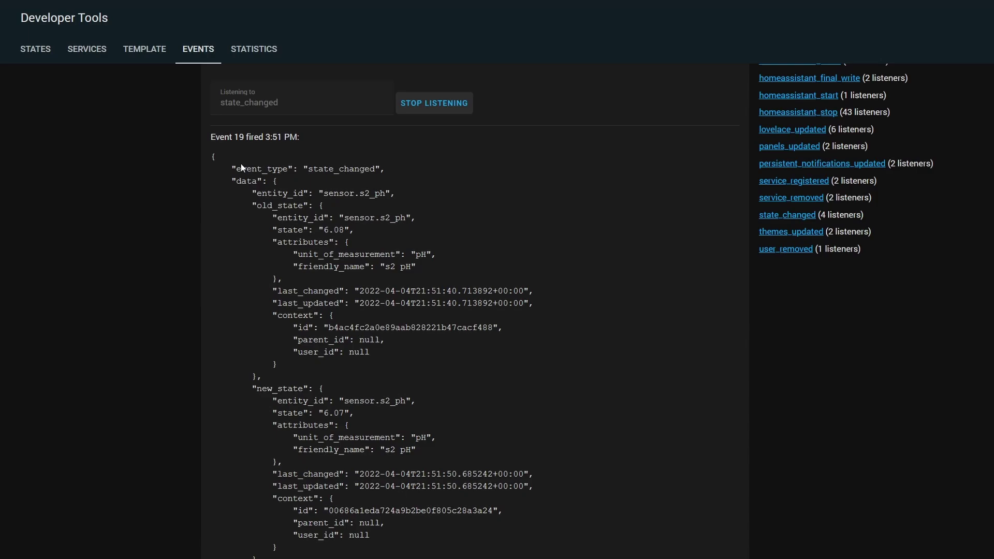
left_click_drag(210, 156, 256, 557)
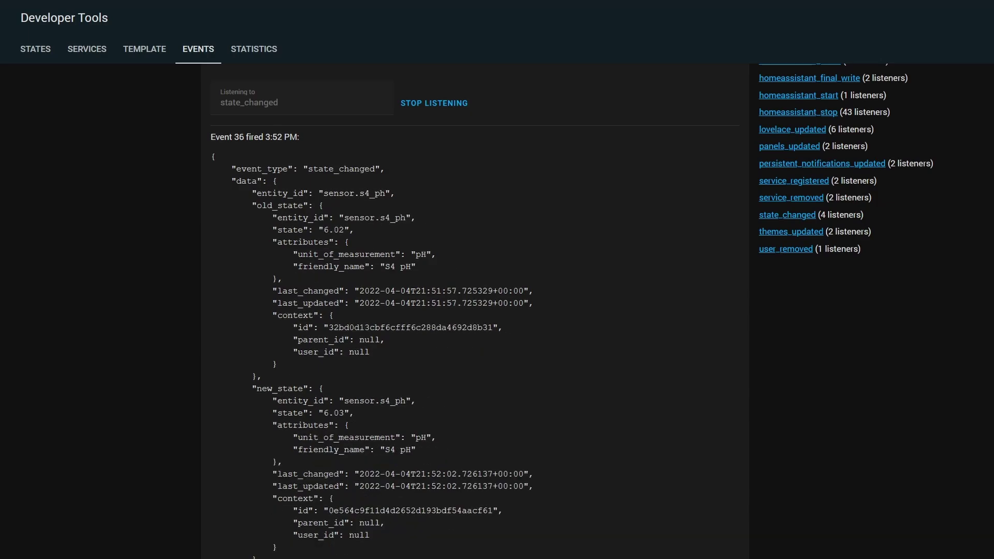
- Stop listening for events and show the long-term Statistics list
left_click(461, 115)
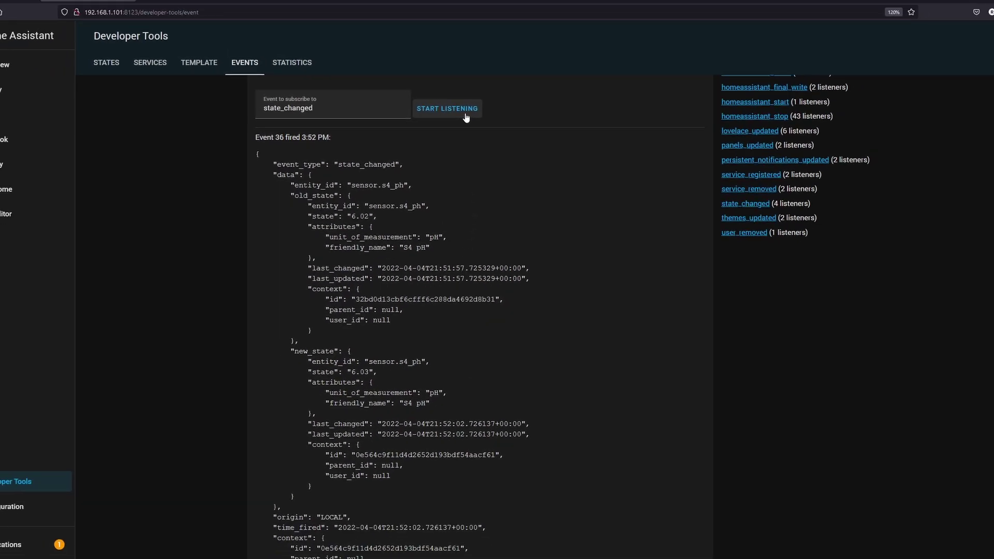
left_click(217, 56)
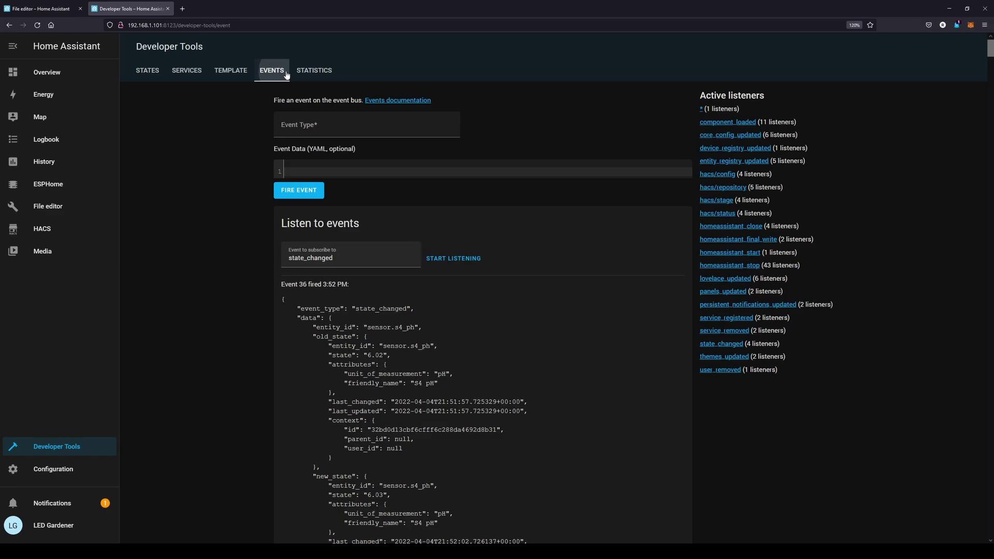
left_click(299, 76)
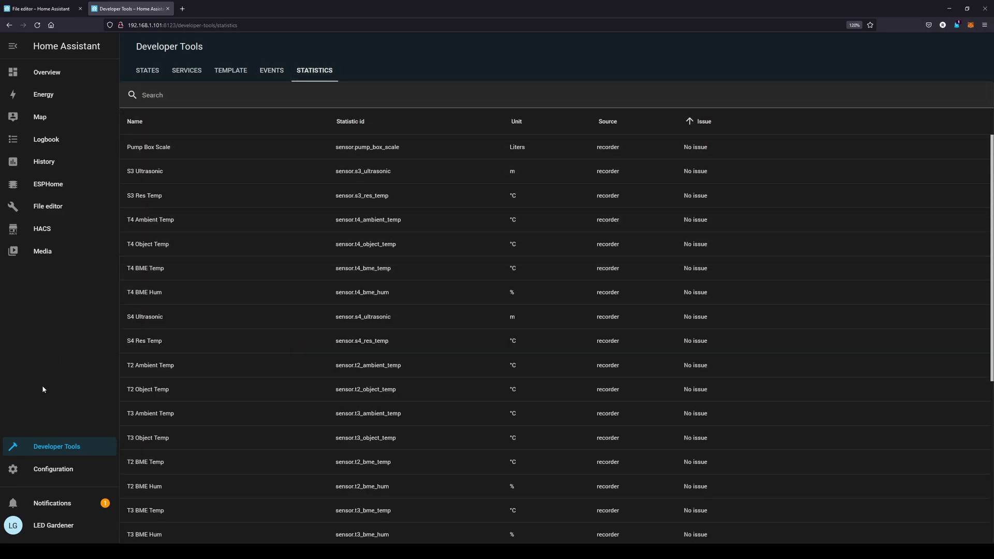
- Browse the Home Assistant Cloud sign-in and free-trial pages, then return to Configuration
left_click(50, 474)
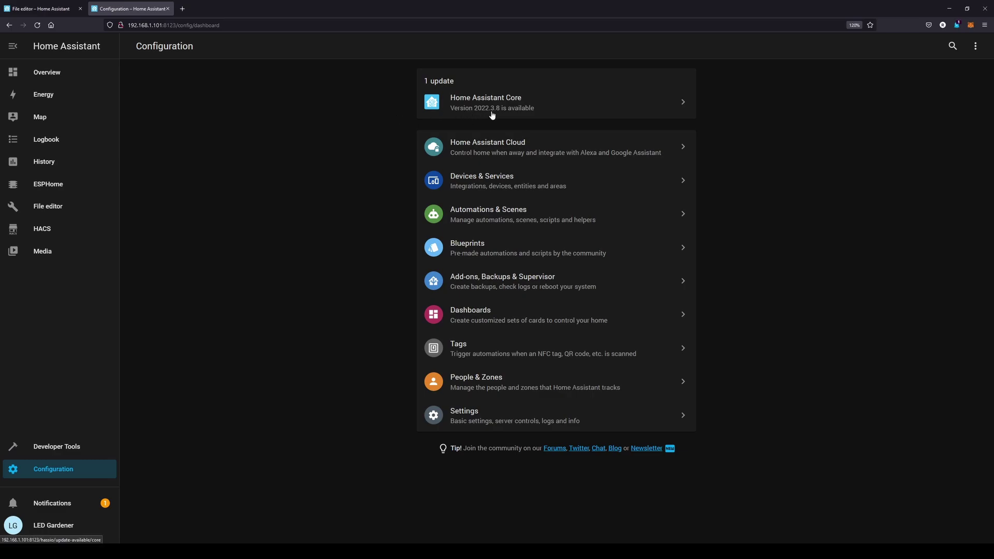
left_click(470, 146)
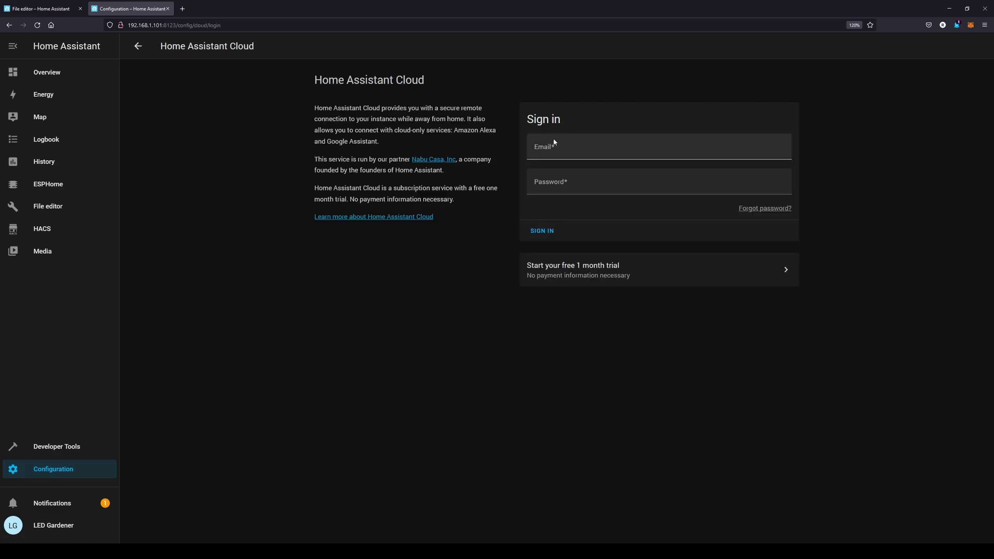
left_click(558, 270)
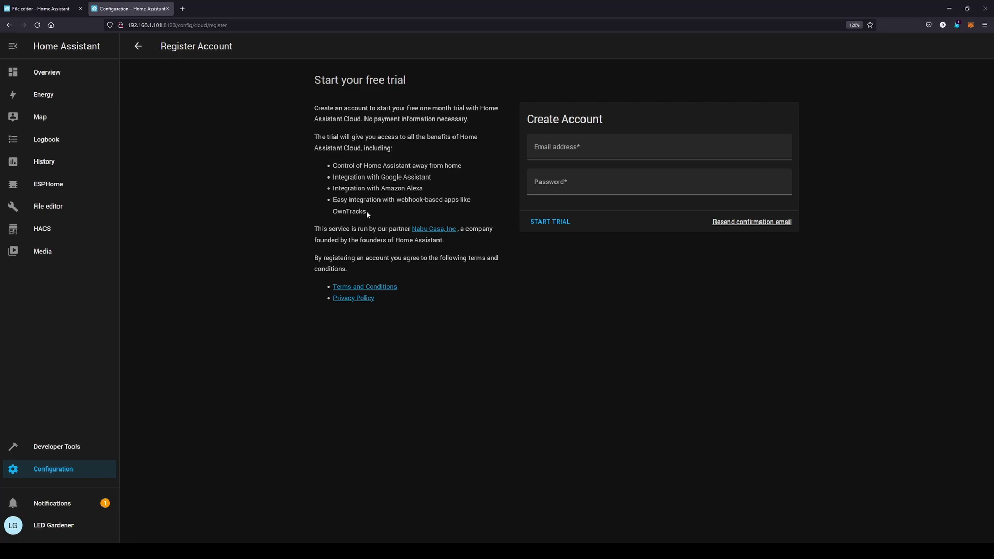
left_click(138, 48)
left_click(138, 47)
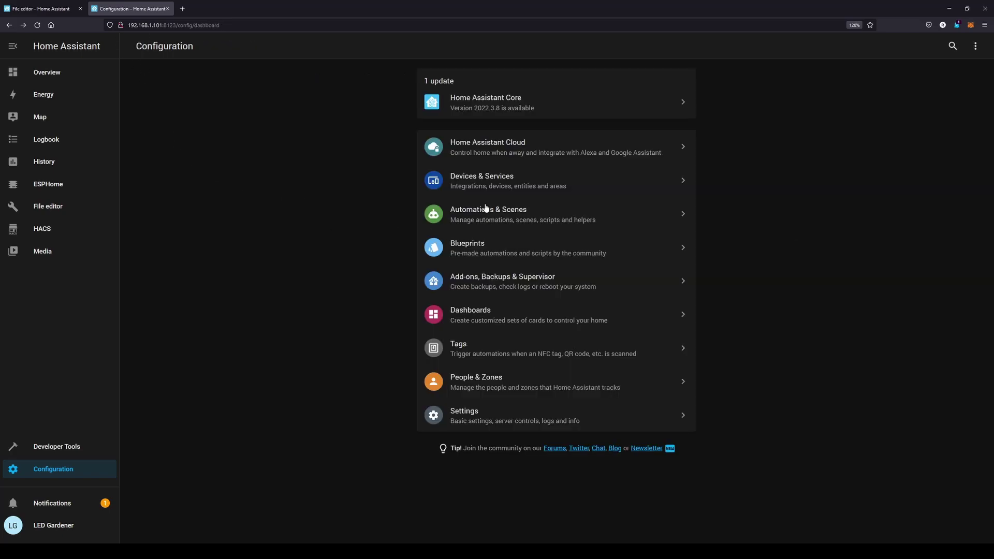
- Open Devices & Services and dismiss the discovered OctoPrint setup dialog without submitting
left_click(454, 185)
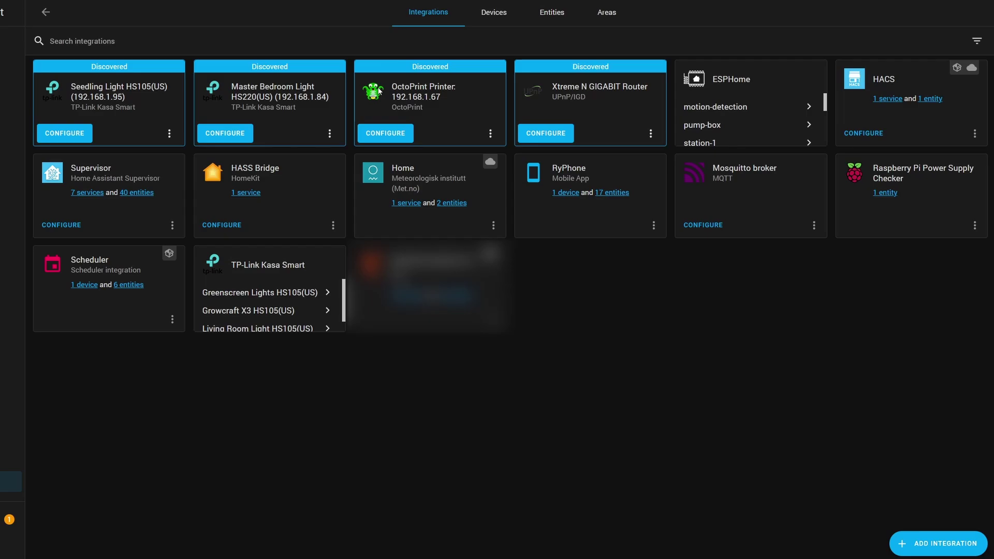
left_click(399, 132)
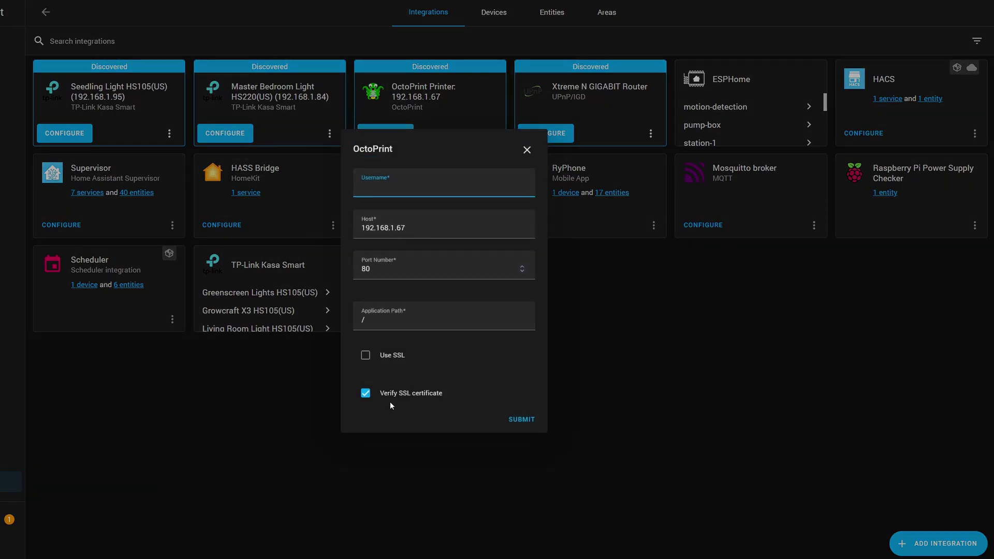
left_click(527, 150)
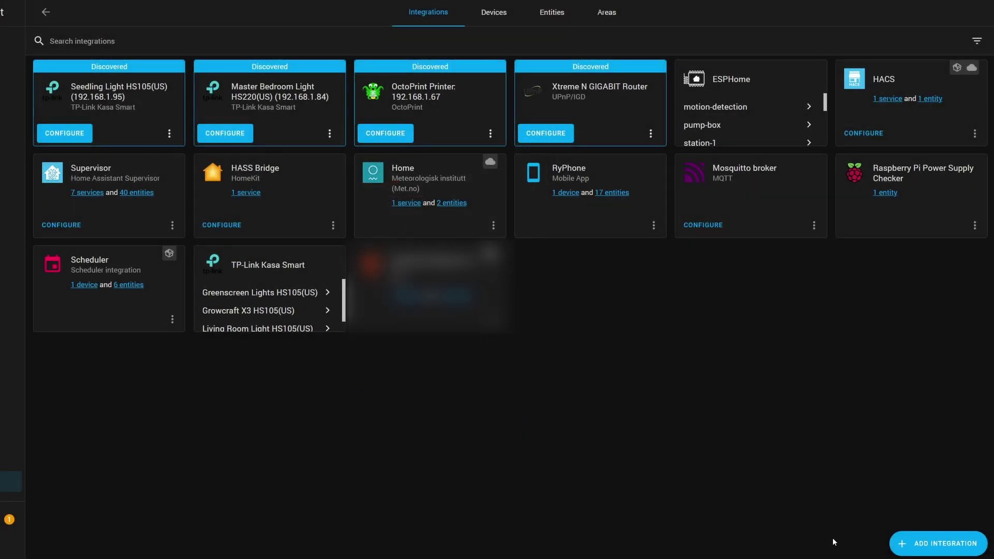
- Browse the Add Integration list and close it without adding anything
left_click(932, 542)
scroll(455, 270, "down", 5)
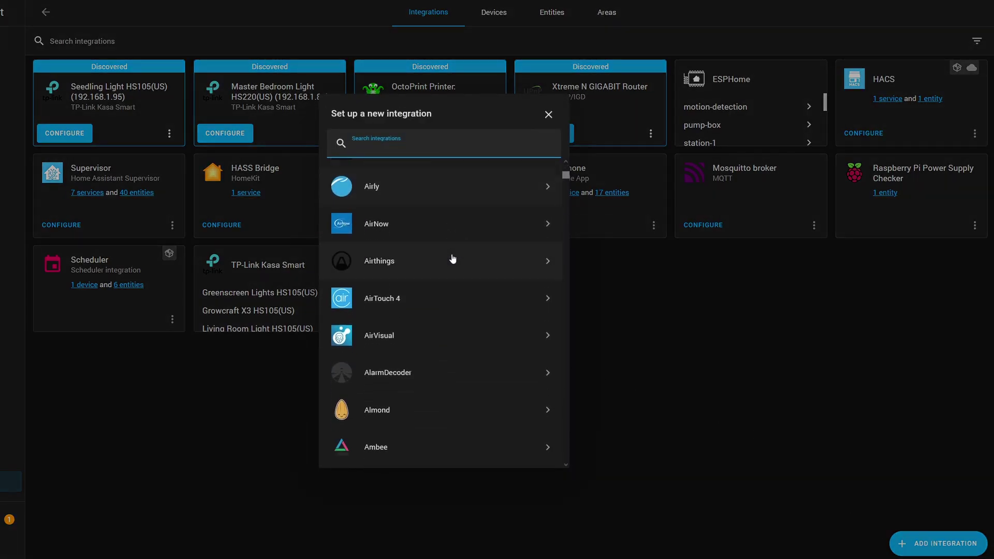
scroll(453, 259, "down", 20)
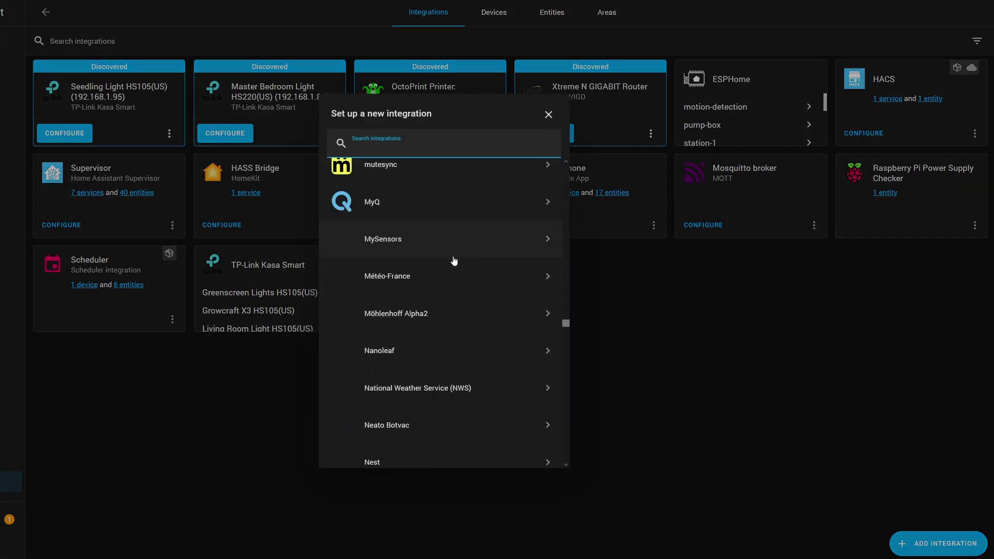
scroll(454, 260, "down", 20)
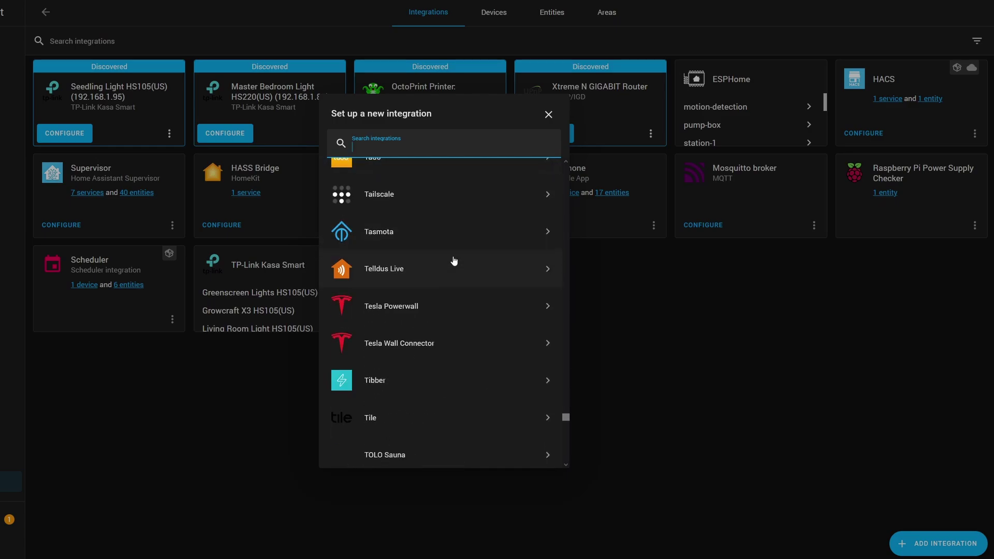
scroll(454, 261, "down", 3)
scroll(510, 179, "down", 1)
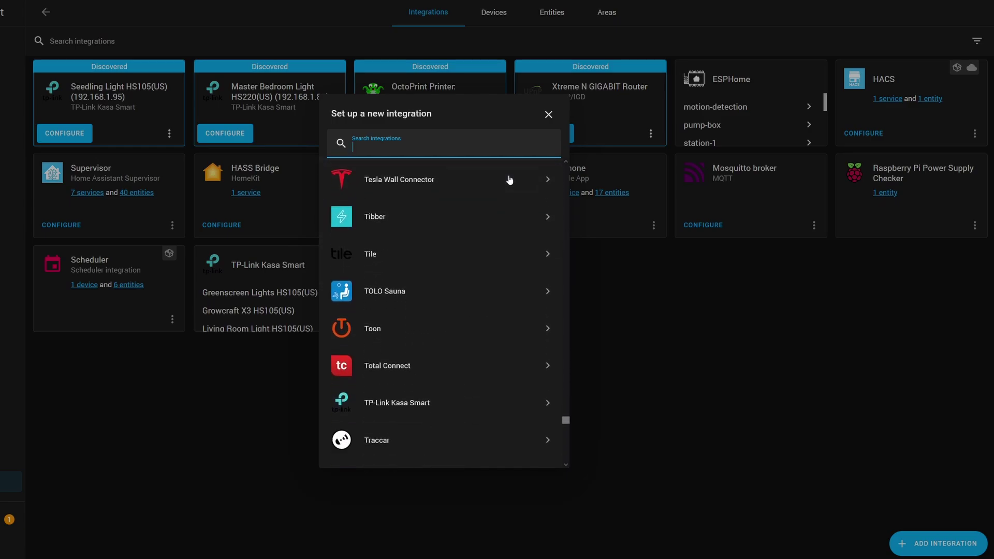
scroll(510, 179, "down", 15)
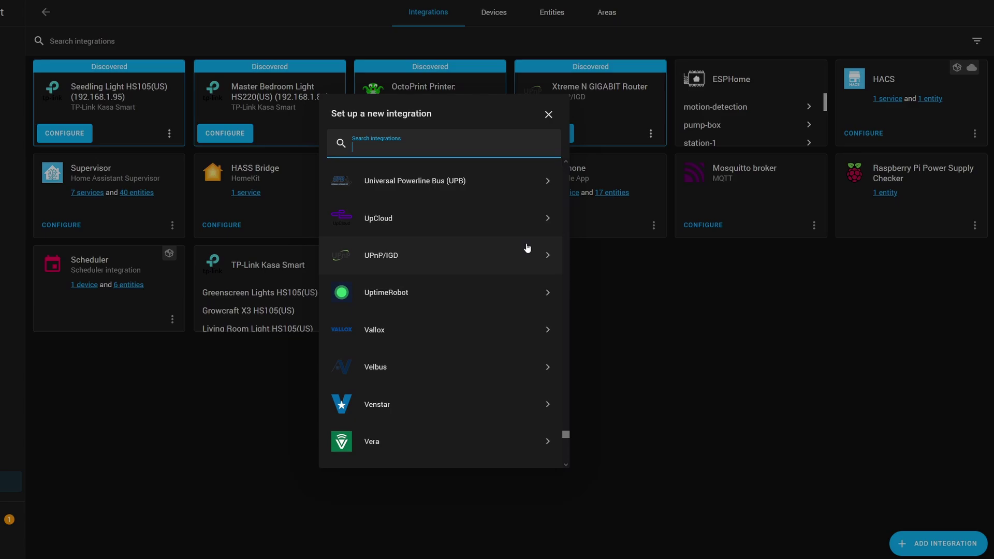
scroll(527, 248, "up", 3)
left_click(549, 115)
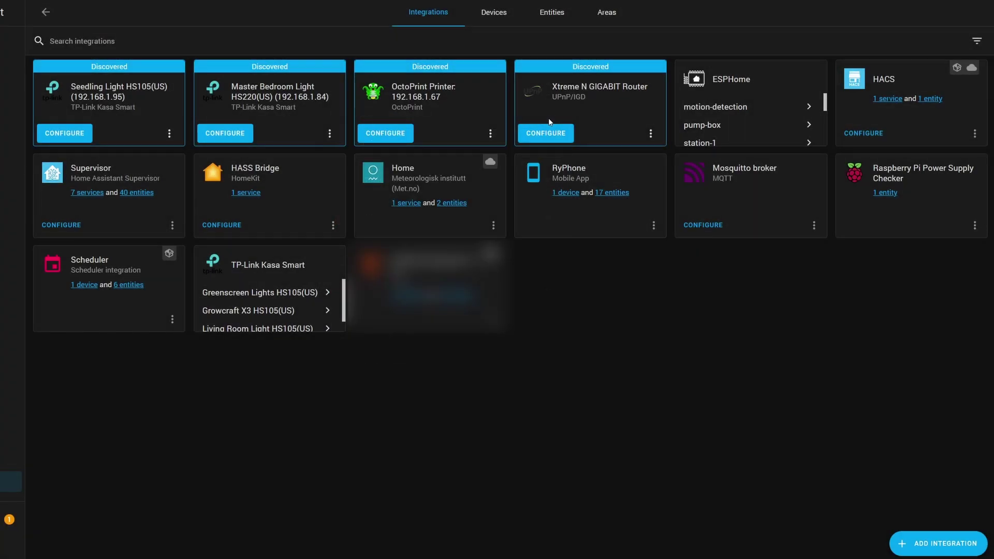
- View the Devices and Entities lists, then the Tent 1–Tent 5 areas
left_click(494, 13)
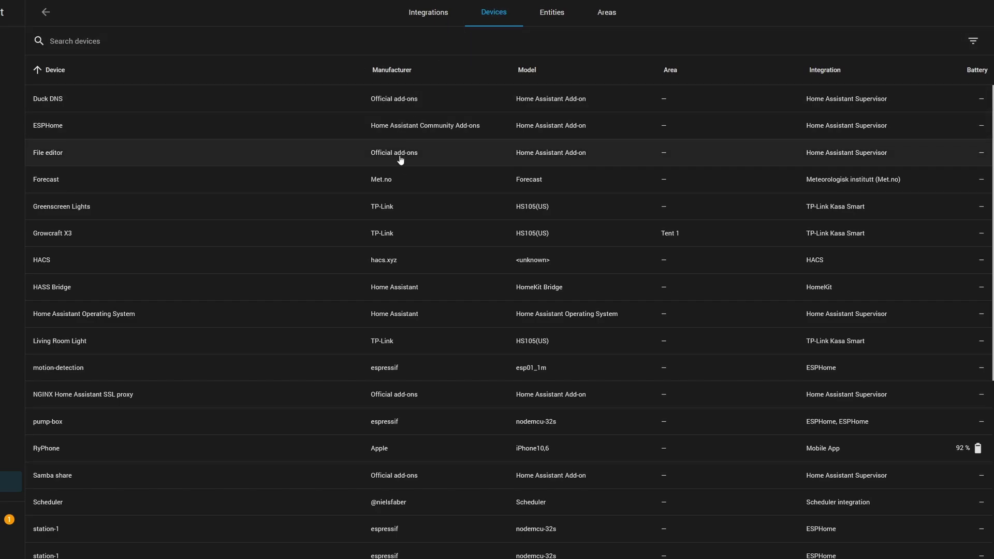
left_click(556, 17)
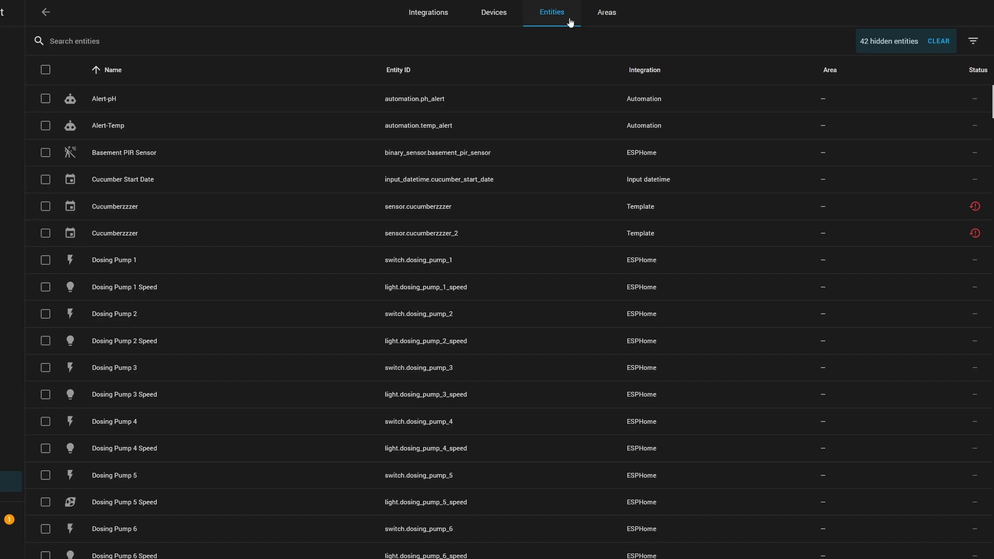
left_click(604, 14)
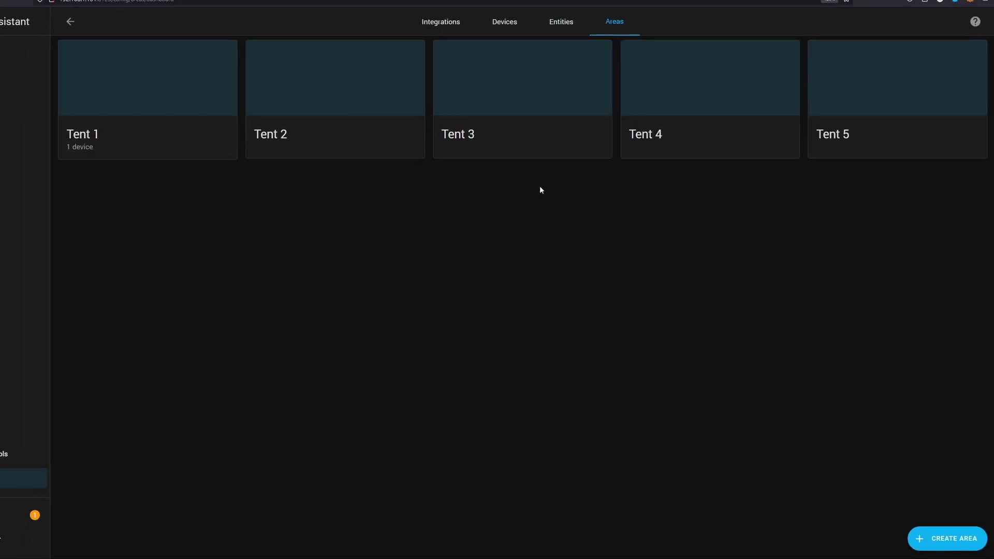
- Create a new automation from Automations & Scenes, starting empty without a blueprint
left_click(41, 475)
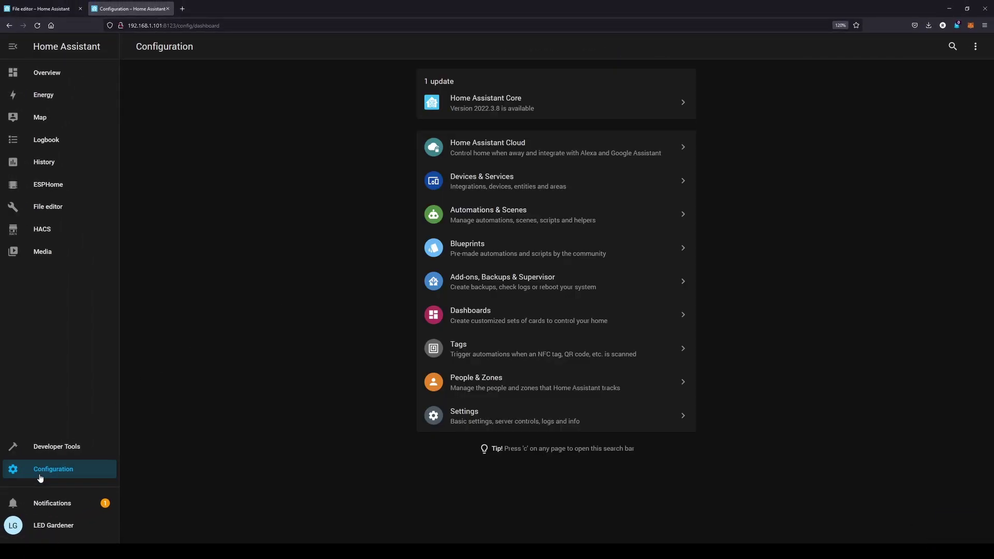
left_click(470, 221)
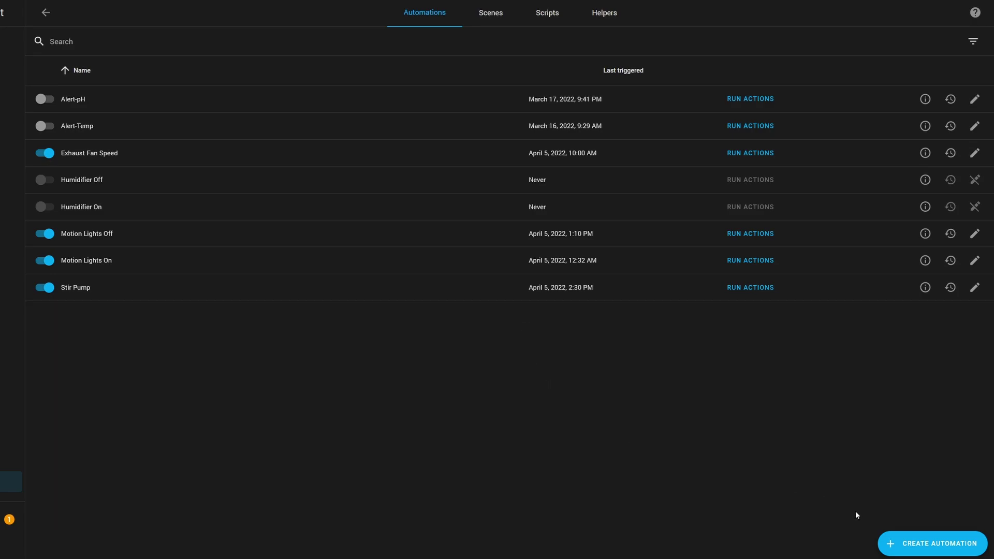
left_click(895, 548)
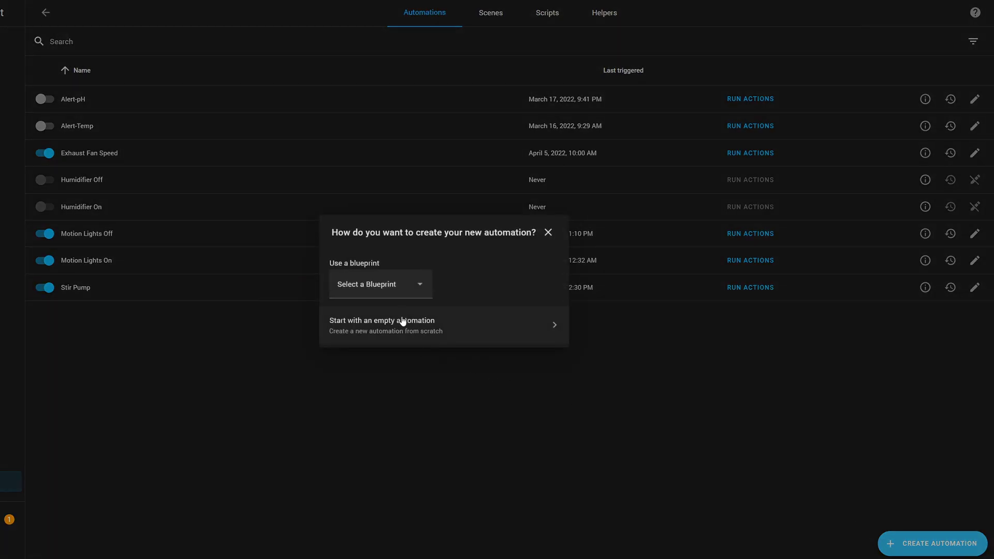
left_click(415, 286)
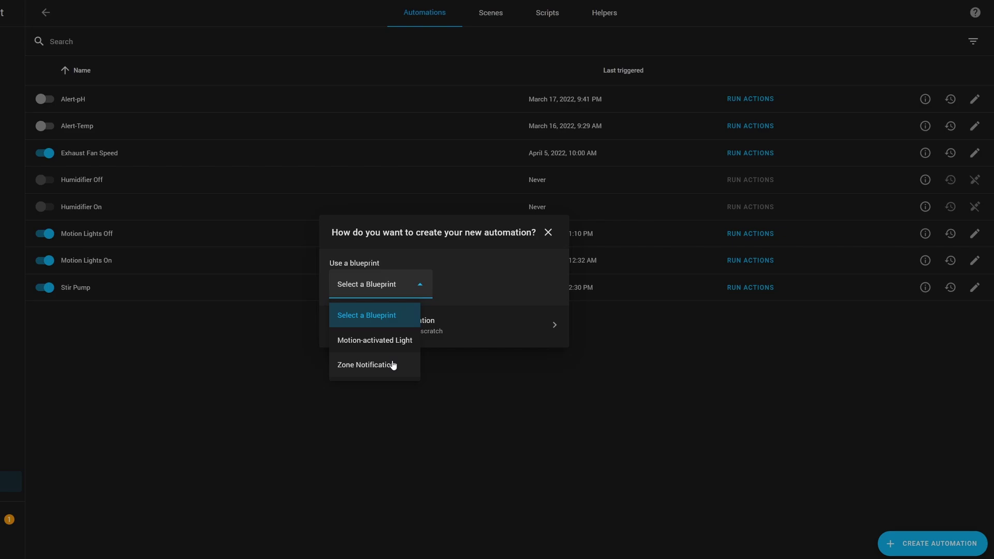
left_click(395, 323)
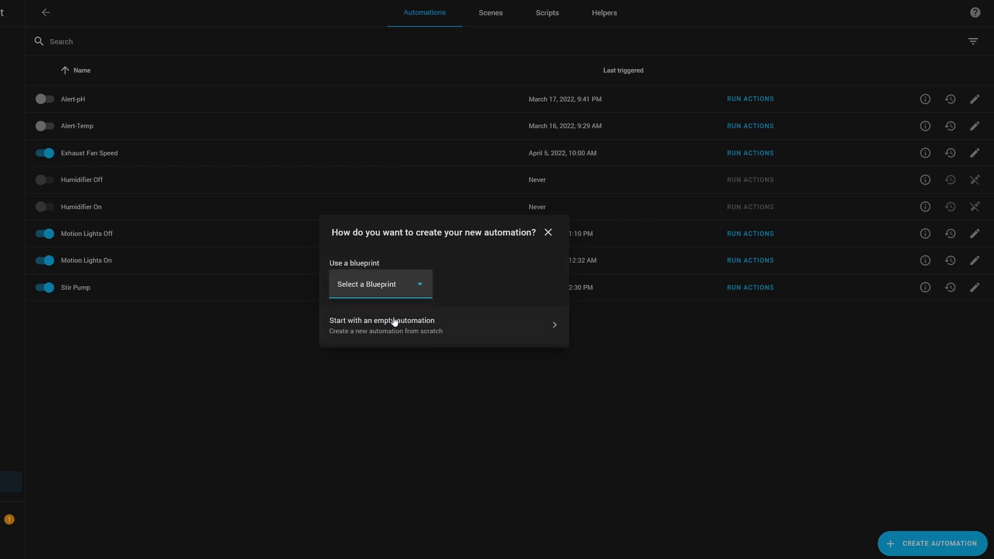
left_click(415, 337)
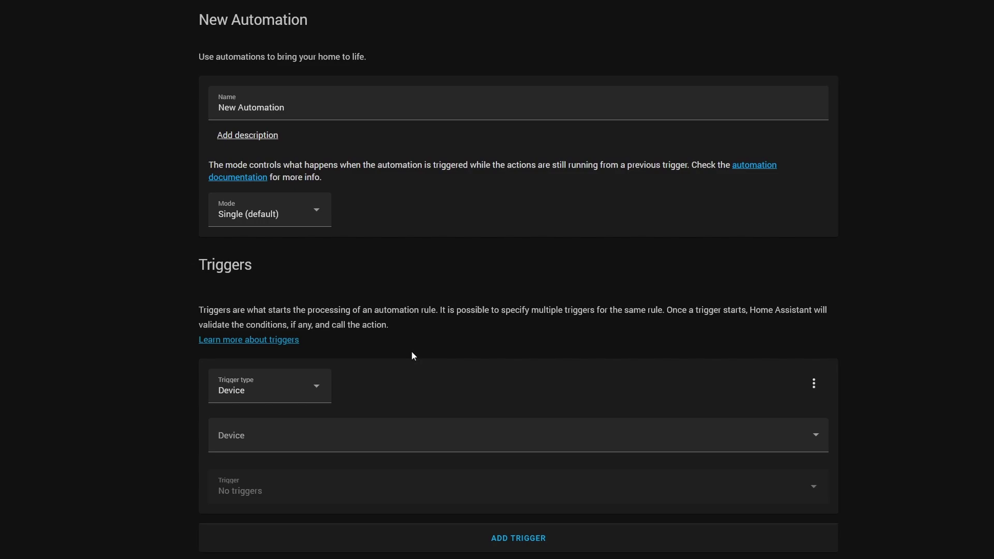
- Make the trigger a Numeric state trigger on the S1 pH sensor with an upper threshold
scroll(233, 274, "down", 4)
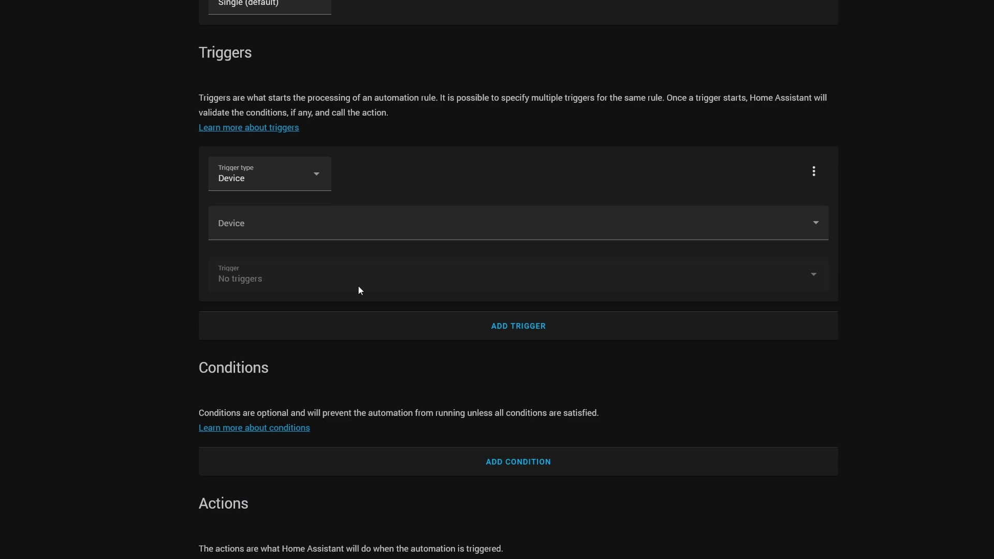
left_click(317, 174)
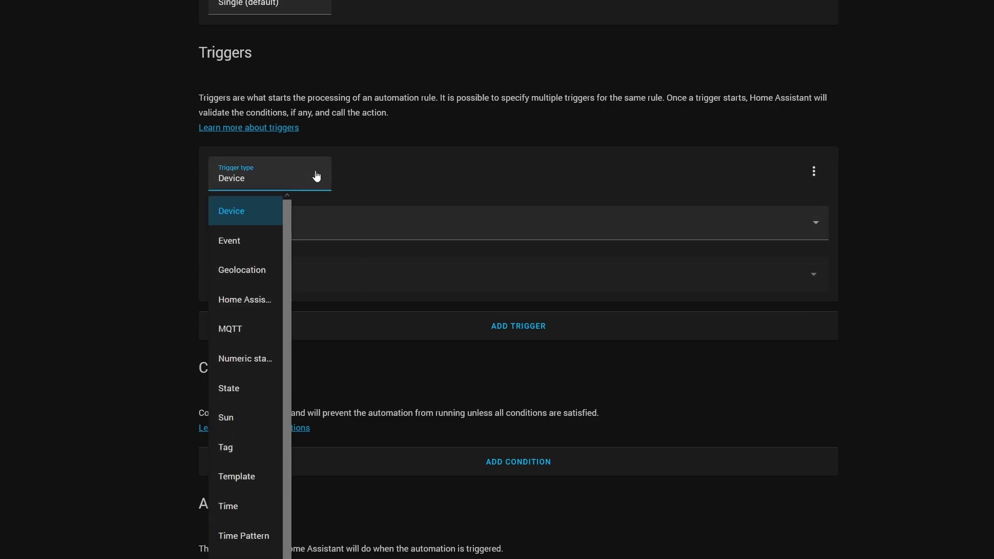
left_click(242, 356)
left_click(282, 226)
type("s1_")
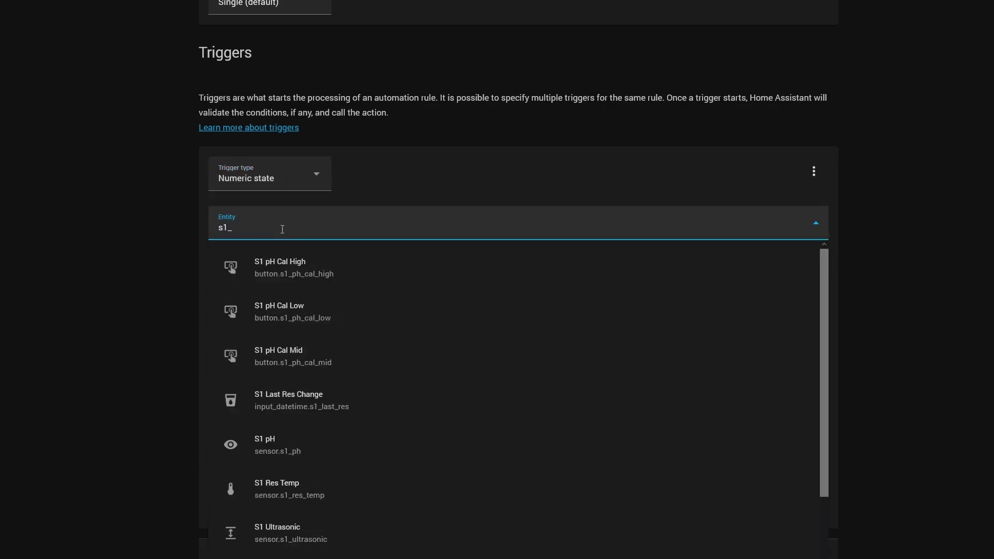
type("ph")
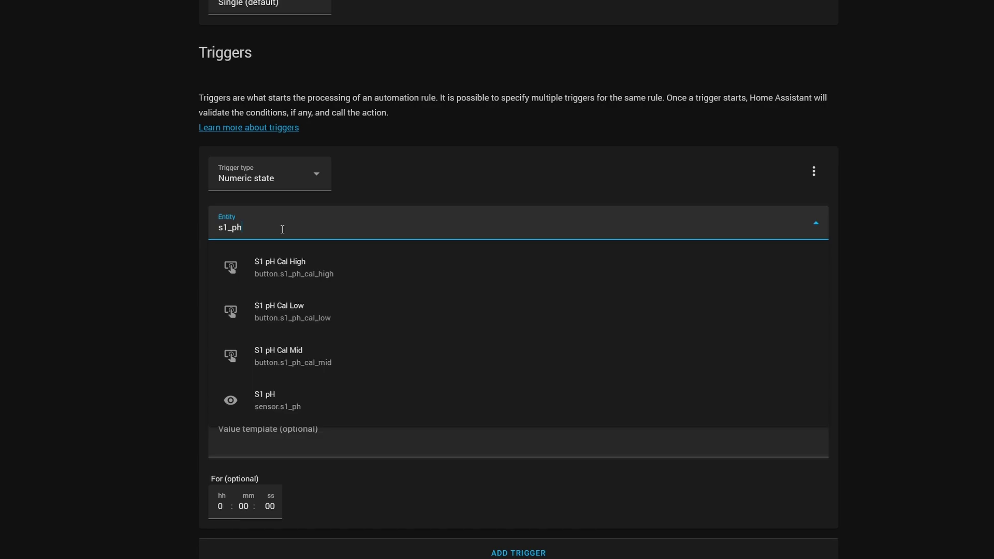
left_click(324, 409)
left_click(273, 329)
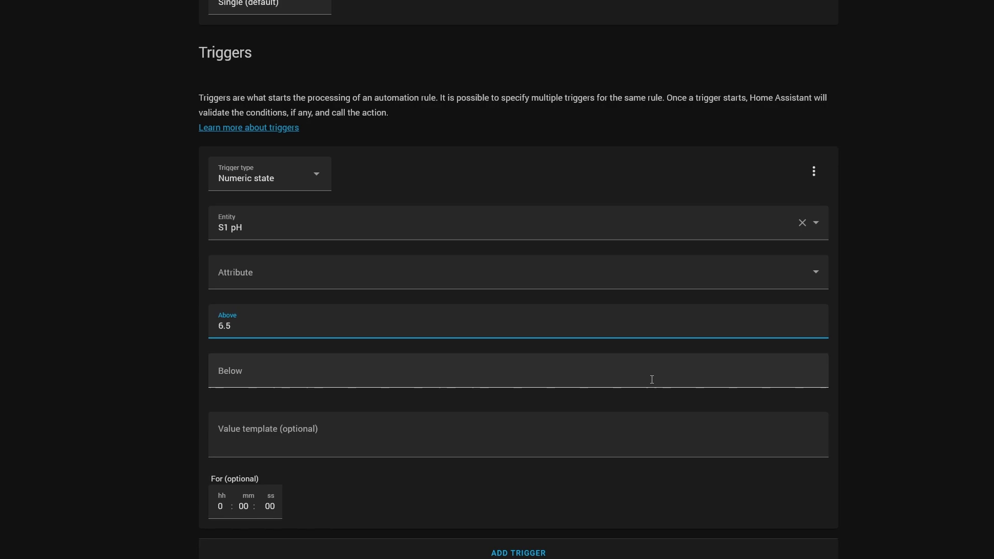
- Change the trigger to a State trigger on Dosing Pump 1 from 'on'
left_click(311, 176)
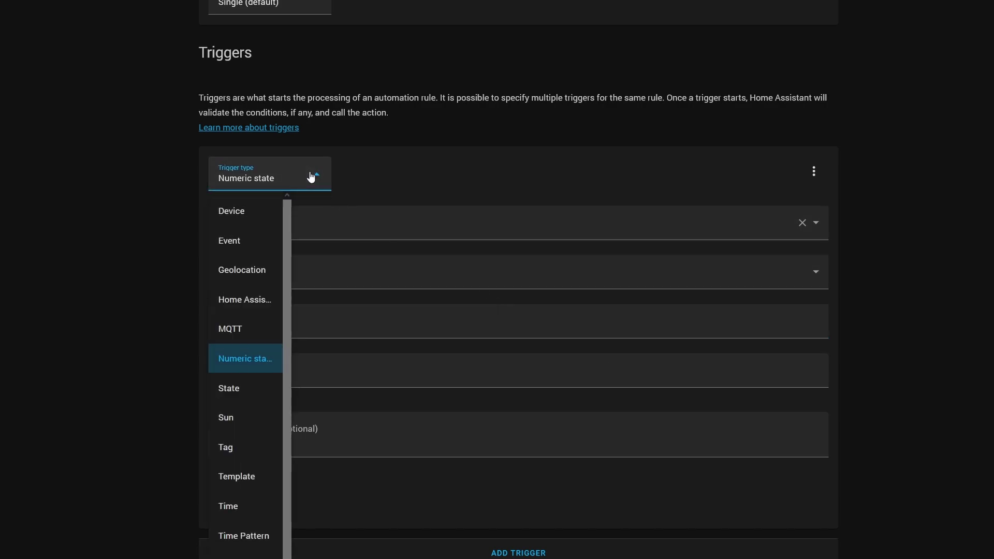
left_click(245, 389)
left_click(270, 224)
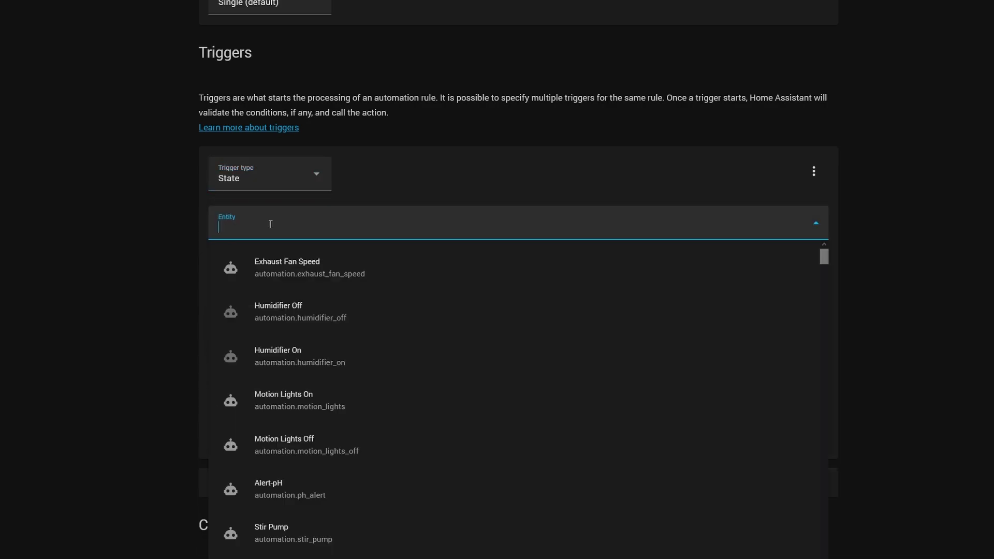
type("switch.")
left_click(286, 277)
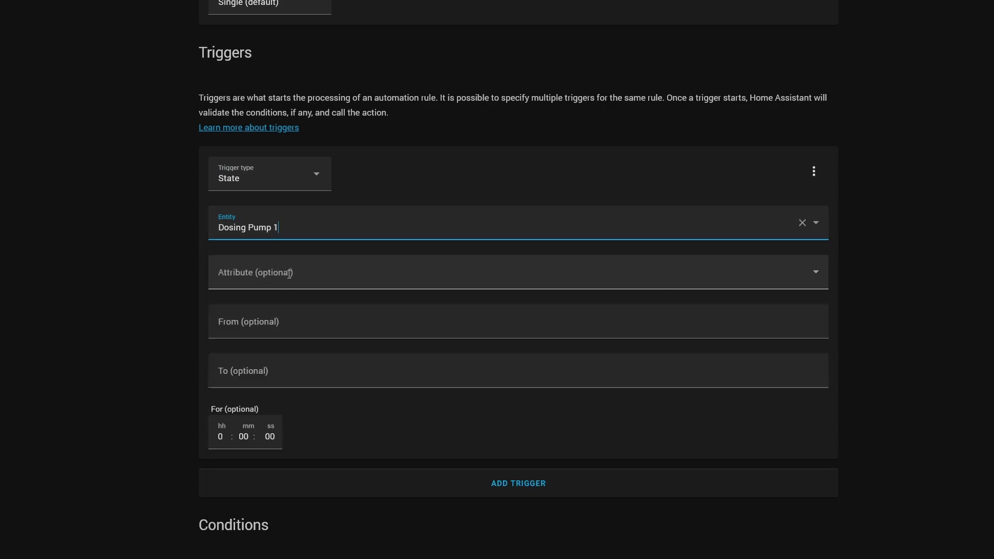
left_click(282, 321)
type("on")
key("Tab")
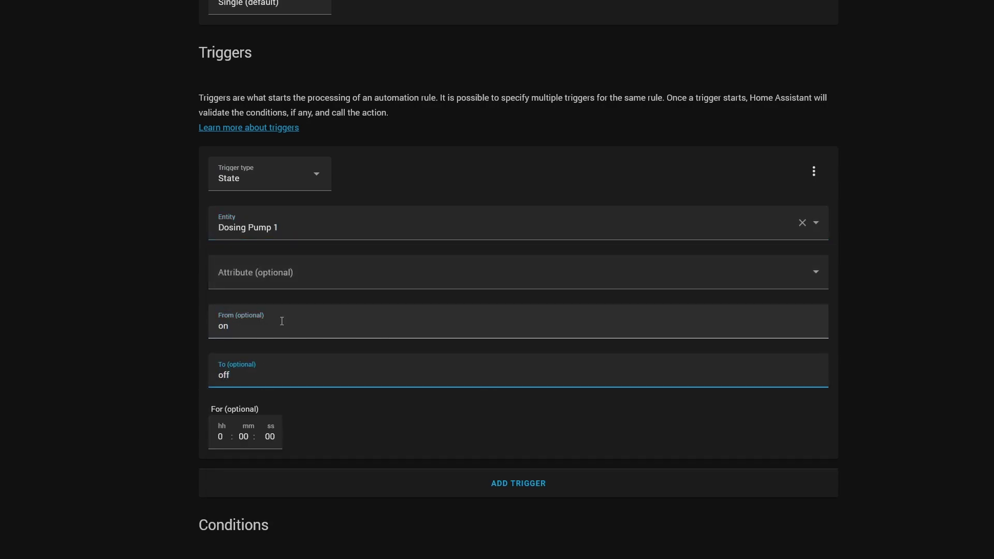
- Switch the trigger to a PM Time, then to a Time Pattern with Minutes 90
left_click(317, 173)
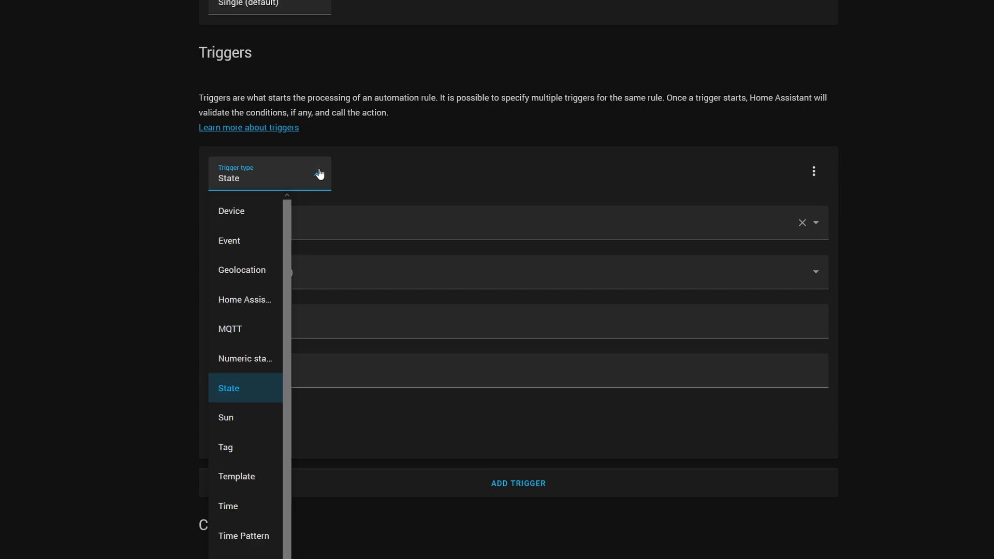
left_click(244, 512)
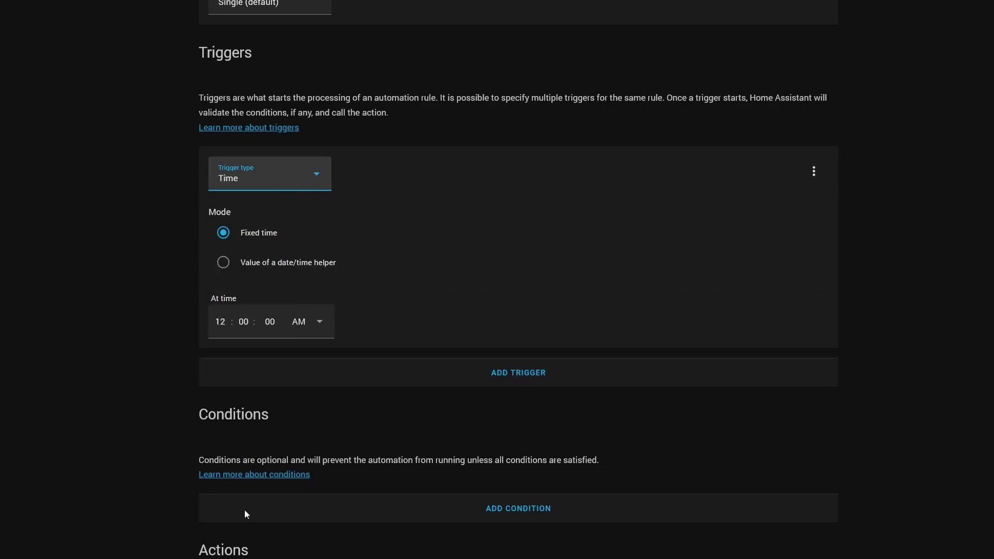
left_click(319, 322)
left_click(307, 393)
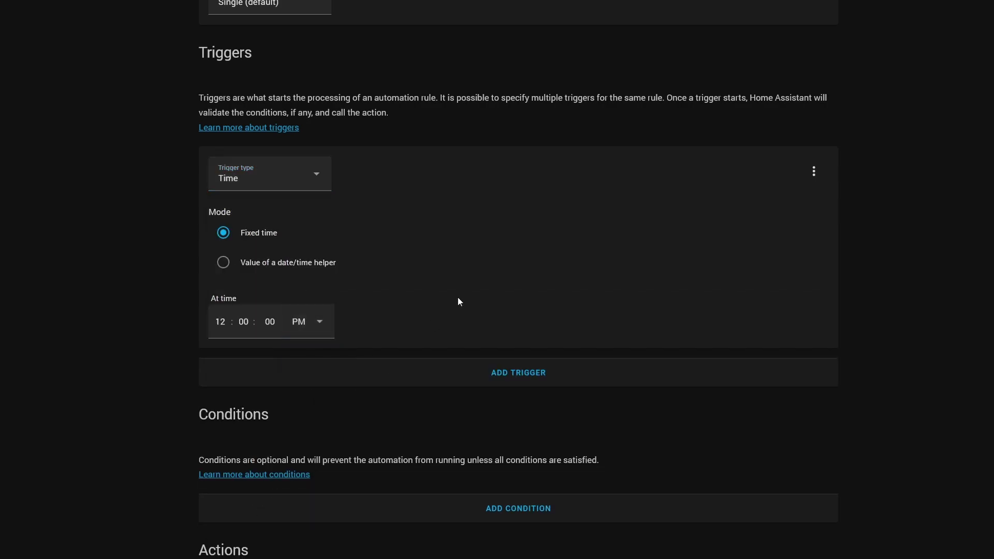
left_click(317, 186)
left_click(261, 533)
left_click(273, 280)
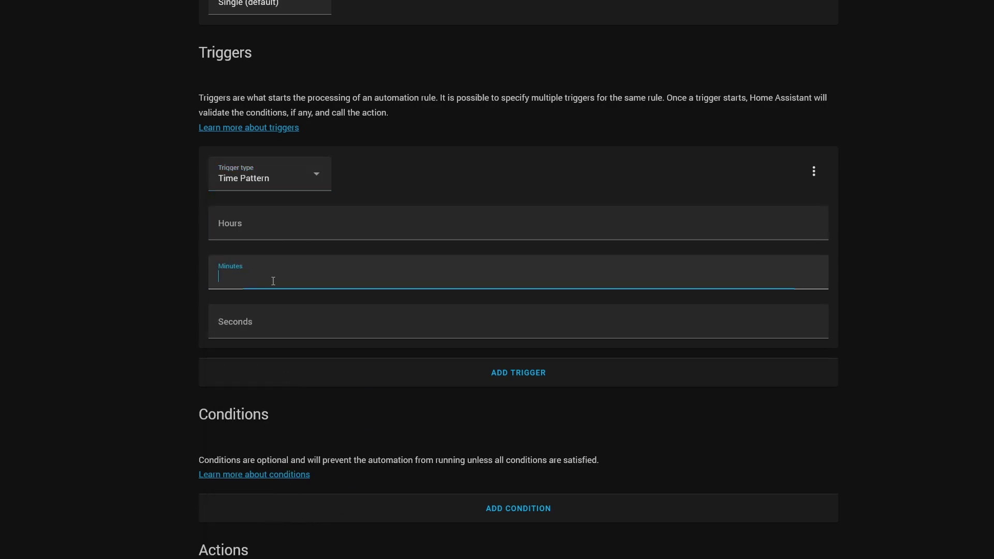
type("90")
scroll(119, 334, "down", 4)
- Add a State condition requiring switch PS1-3 S1 Feed Pump to be 'on'
left_click(491, 310)
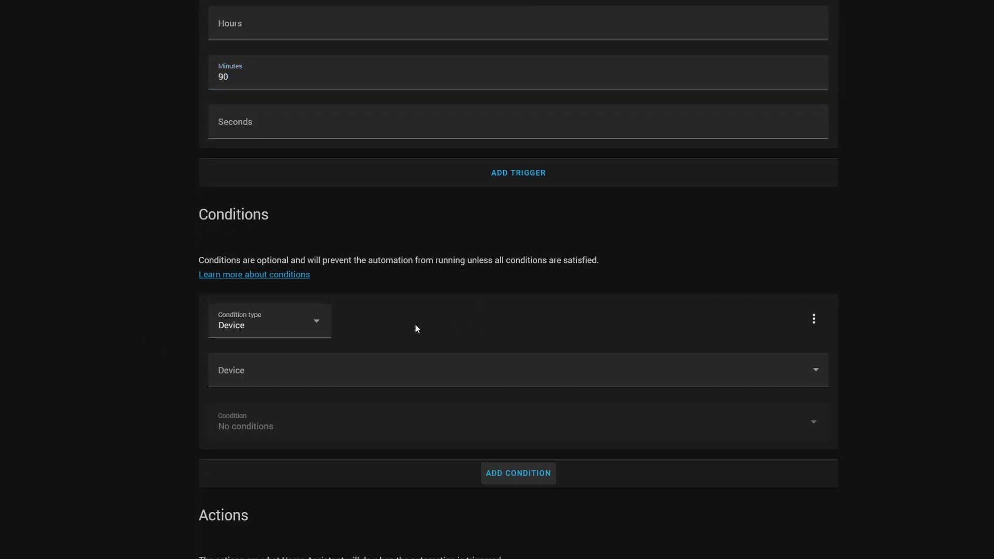
left_click(291, 328)
left_click(243, 154)
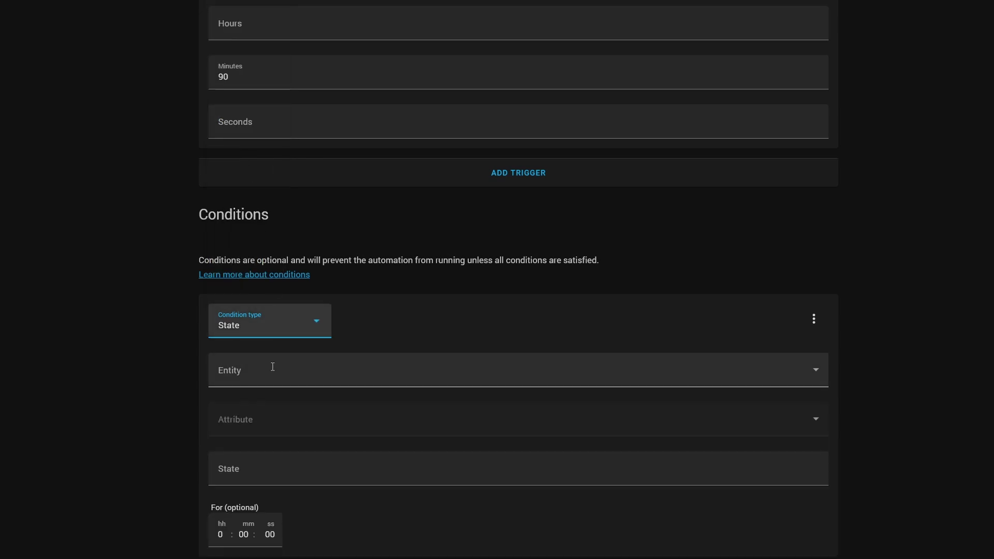
left_click(272, 368)
type("switch.")
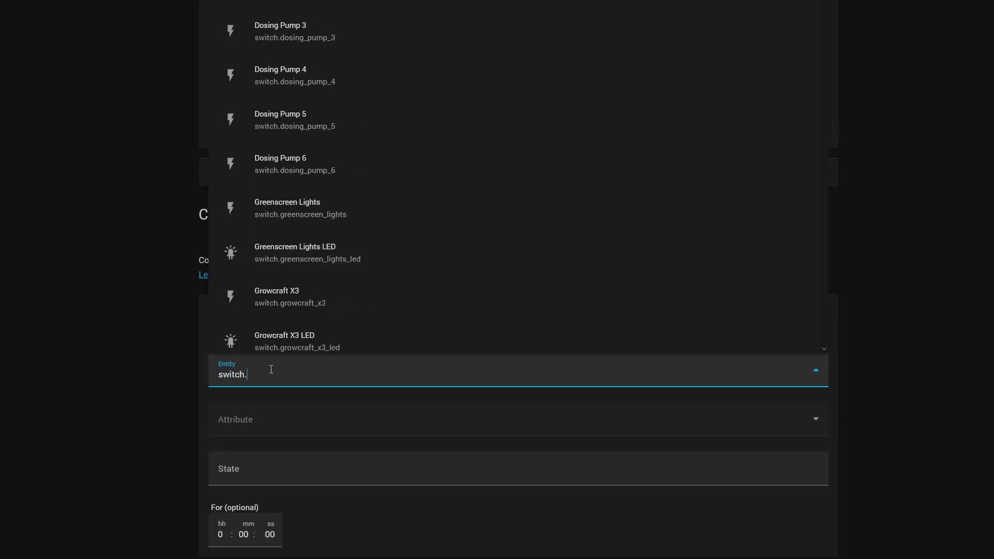
type("ps1")
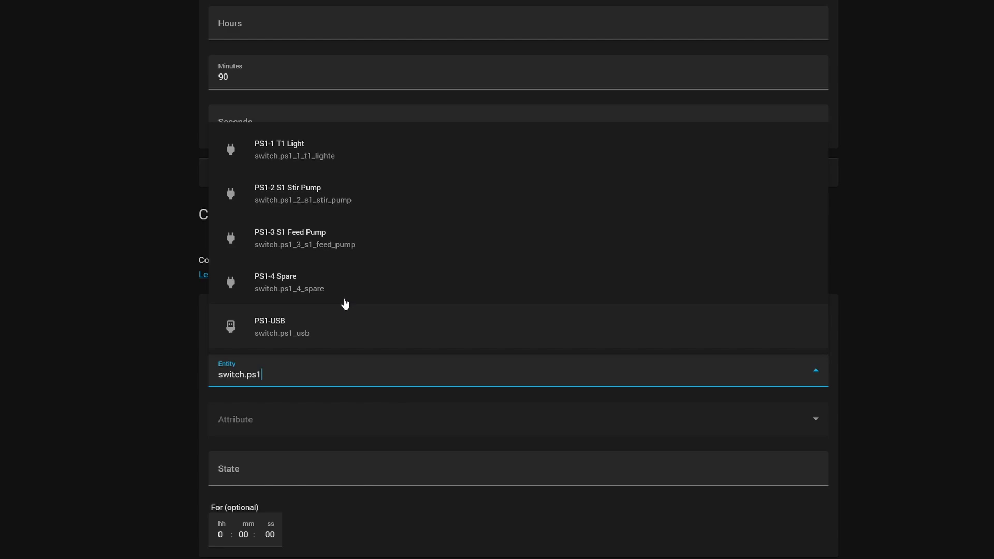
left_click(343, 243)
left_click(233, 475)
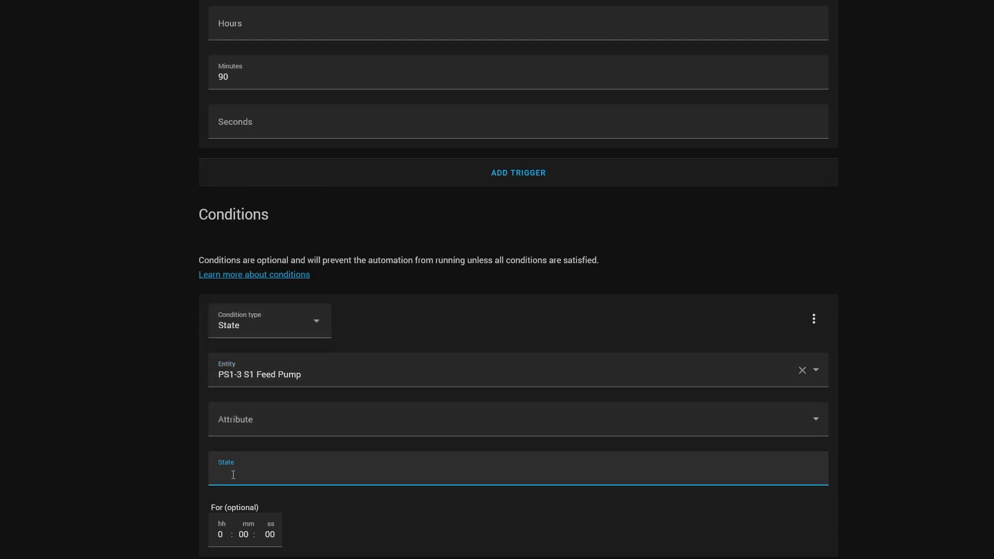
scroll(166, 488, "down", 5)
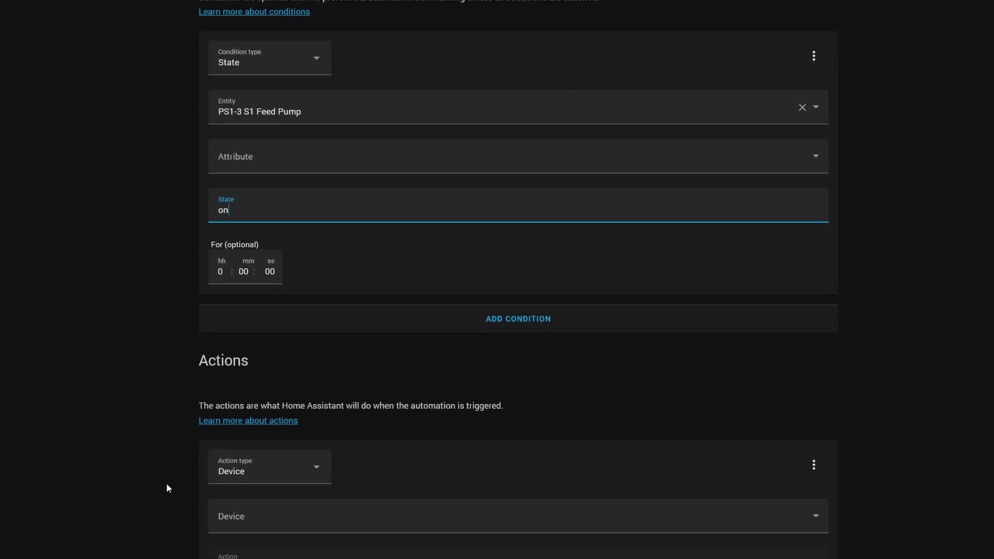
scroll(166, 488, "up", 1)
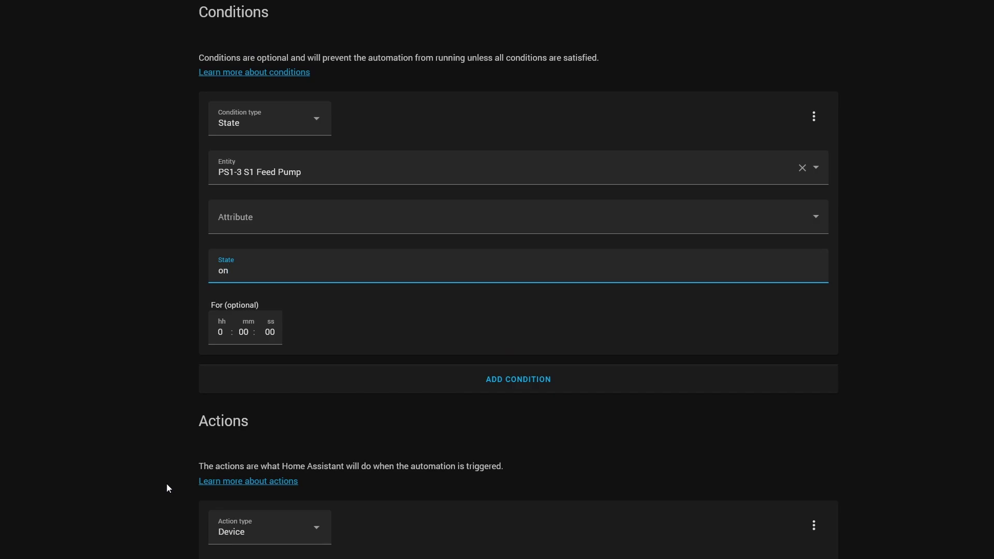
left_click(167, 486)
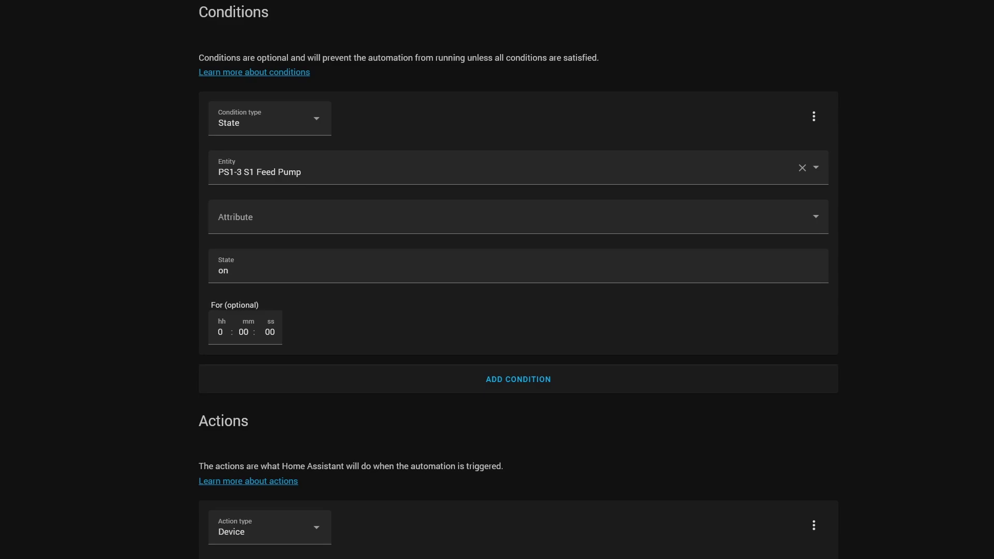
scroll(730, 334, "down", 3)
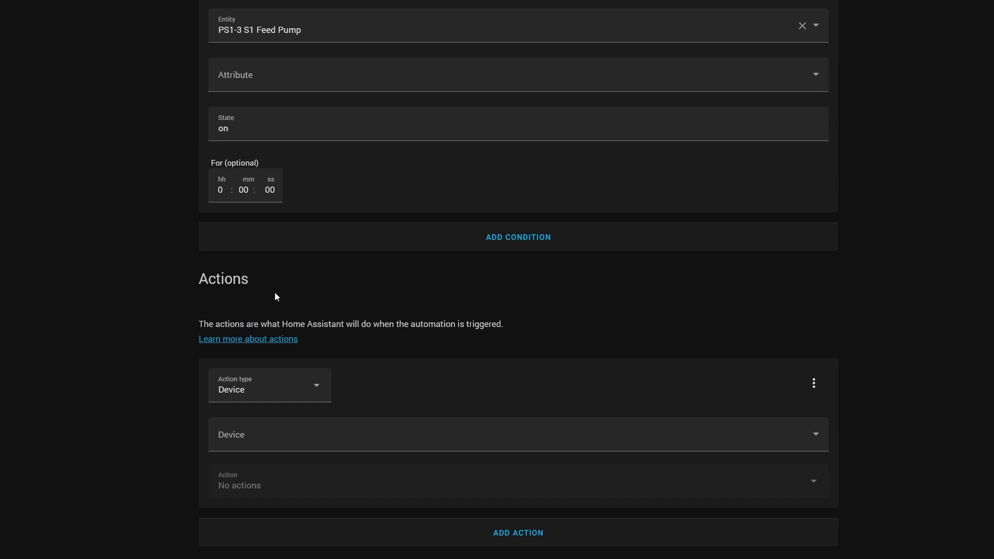
- Make the action a Call service action using Fan: Set speed percentage
left_click(319, 396)
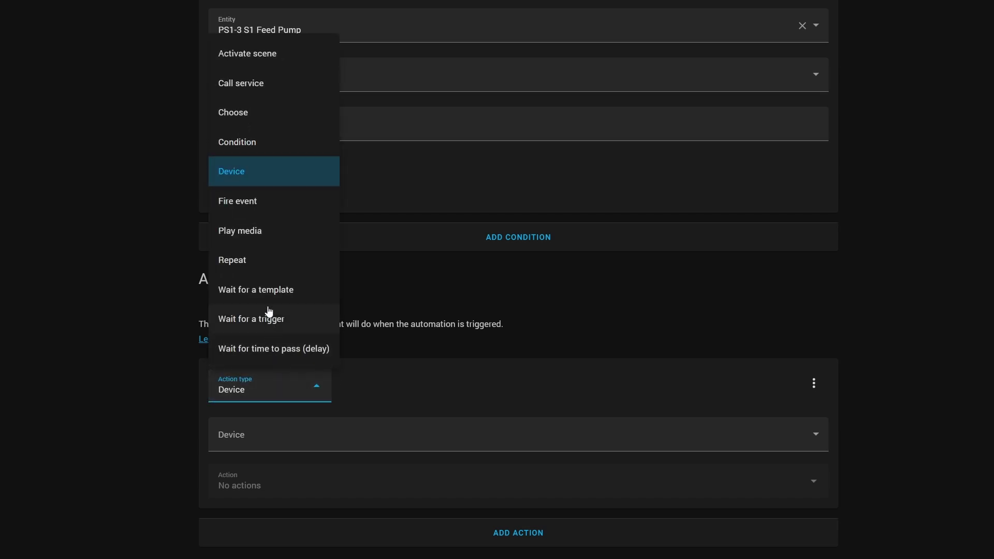
left_click(276, 93)
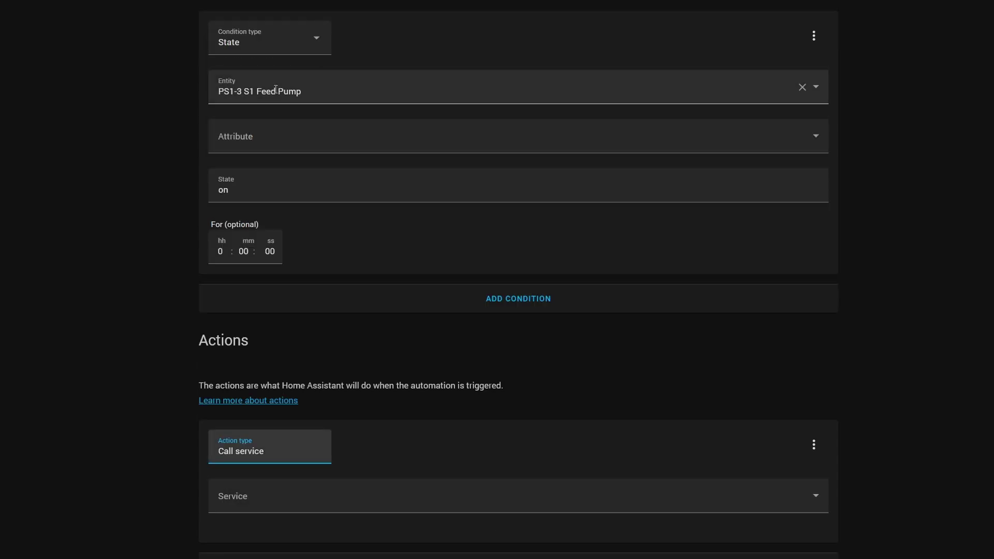
left_click(272, 497)
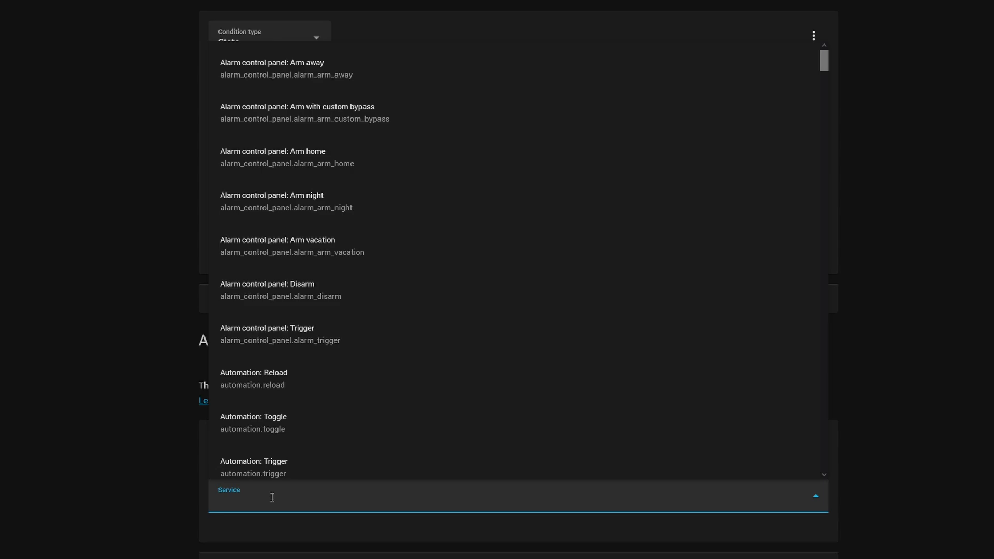
type("switch.")
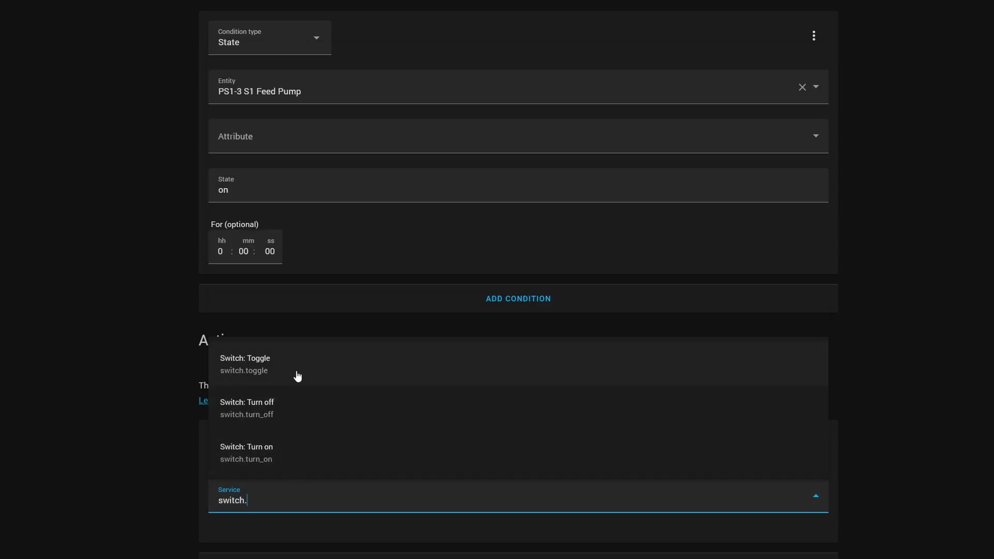
left_click_drag(267, 500, 155, 492)
type("light")
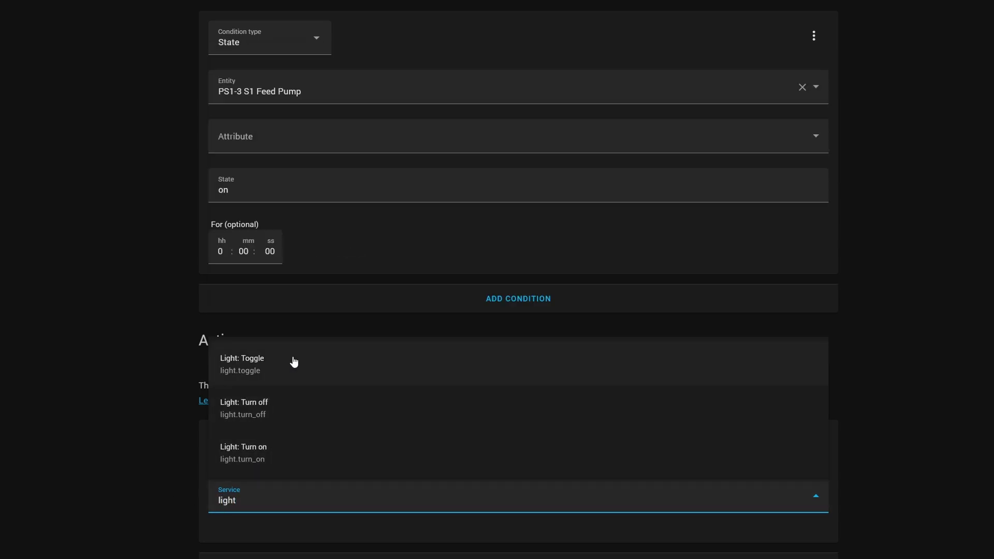
left_click_drag(264, 494, 173, 493)
type("fan")
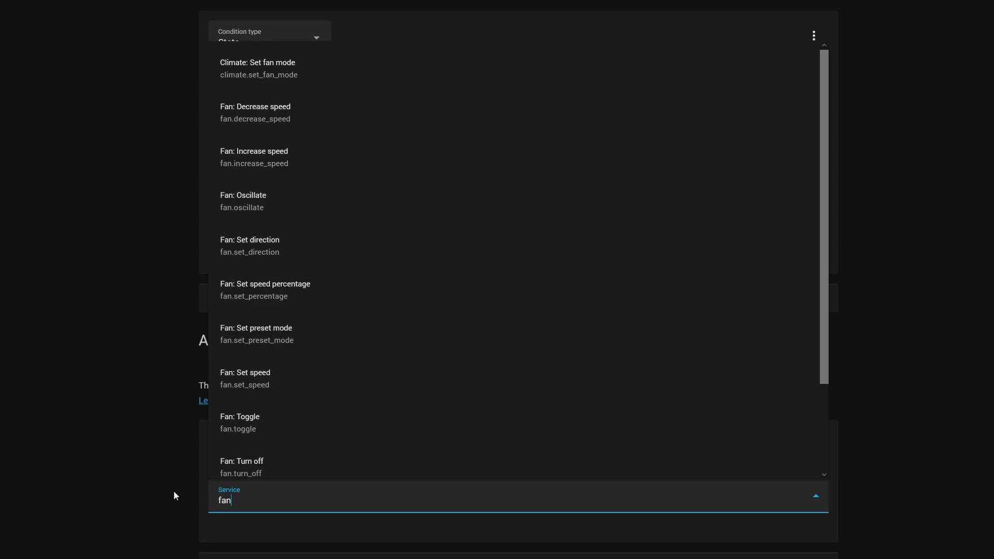
left_click(310, 287)
- Target T2 Exhaust Fan and set its speed percentage to 62
scroll(334, 426, "down", 3)
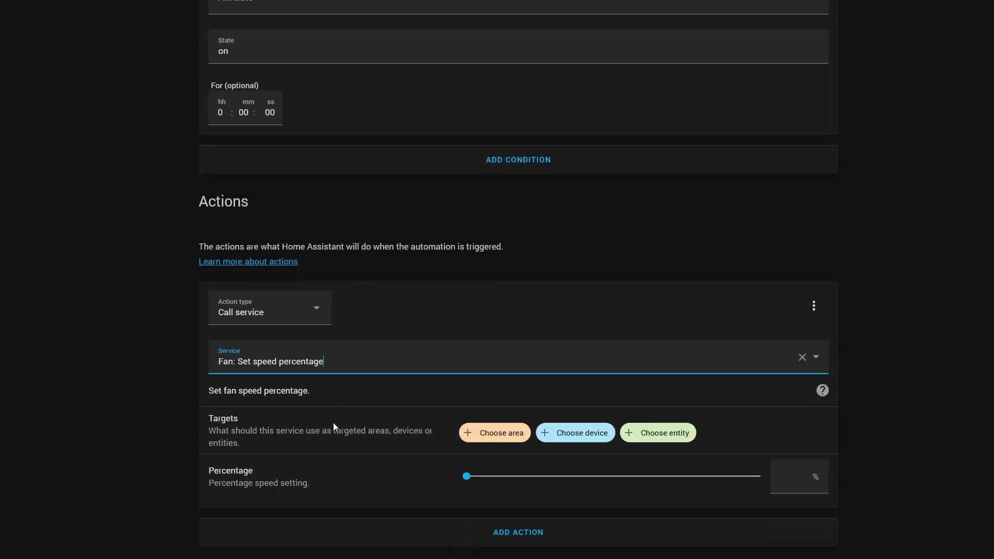
left_click(637, 438)
left_click(540, 301)
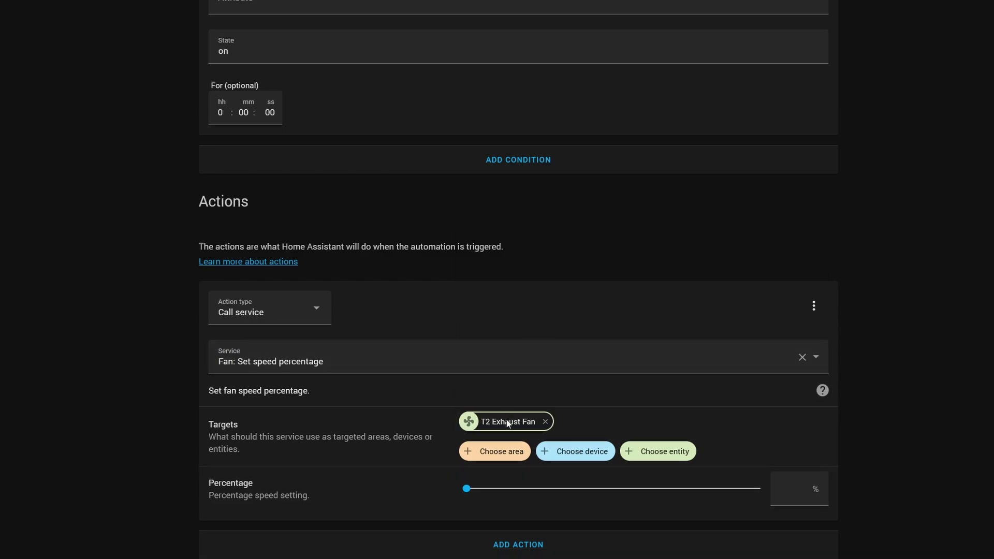
left_click(623, 492)
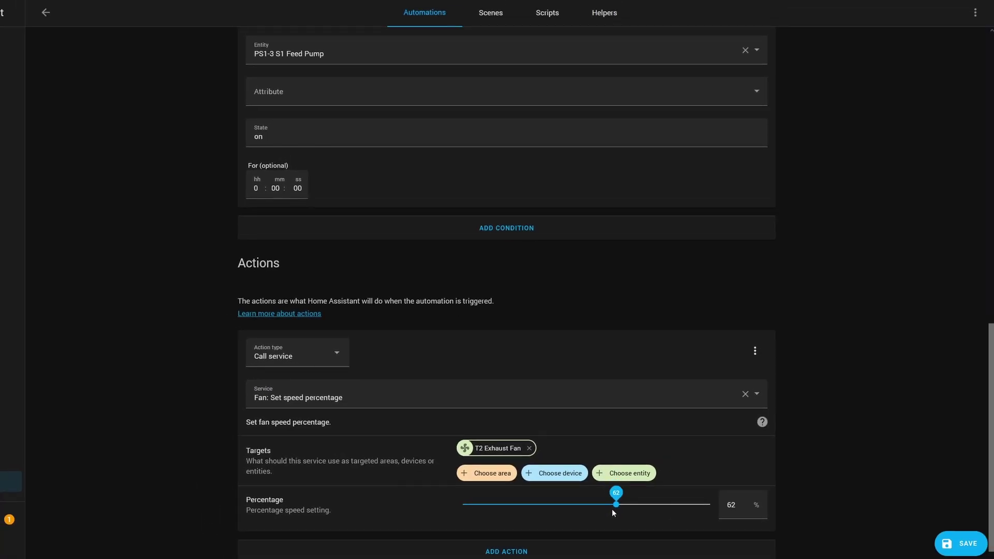
scroll(542, 527, "down", 1)
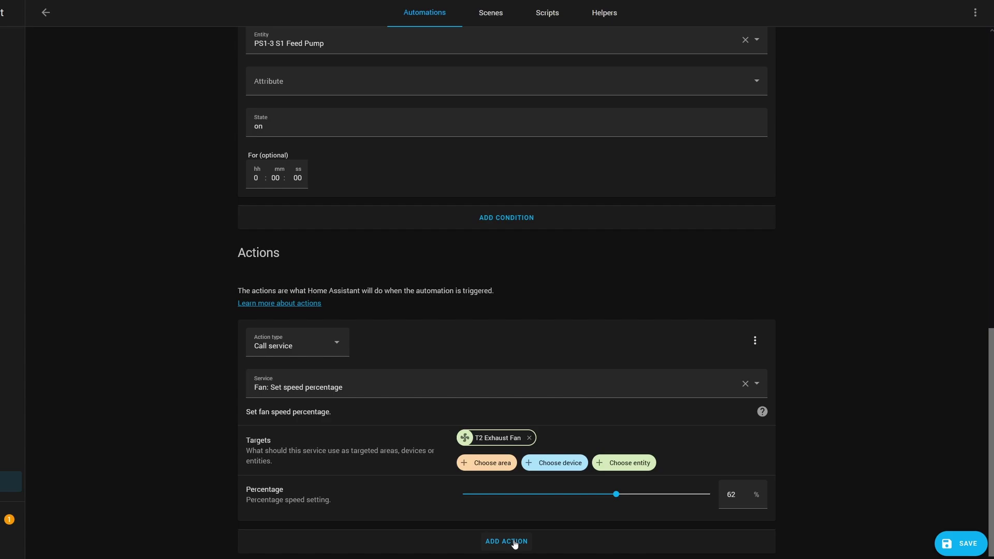
- Start a new scene named 'Test Scene'
left_click(492, 25)
left_click(927, 541)
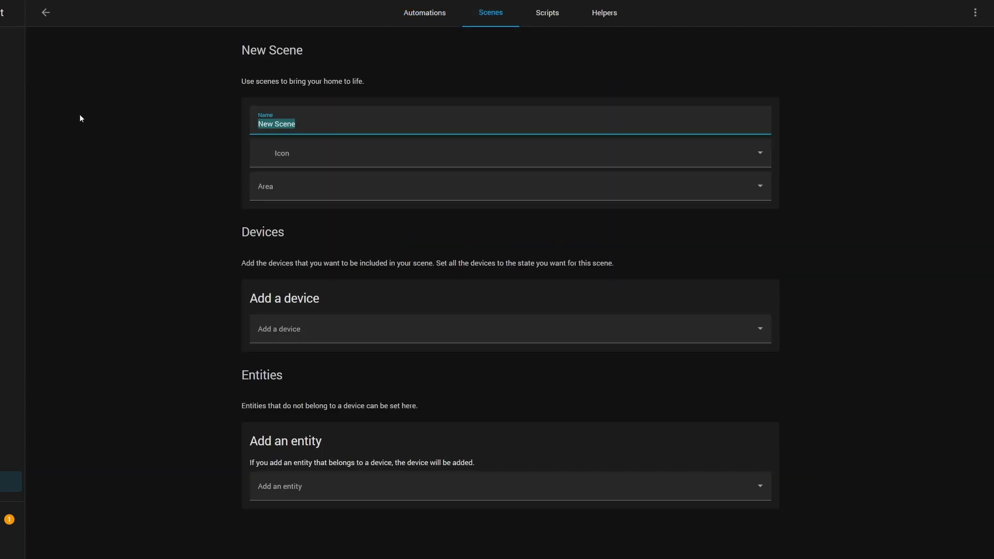
type("Test Scene")
- Add Living Room Light and Growcraft X3 to the scene and save it
left_click(271, 492)
type("living")
left_click(296, 410)
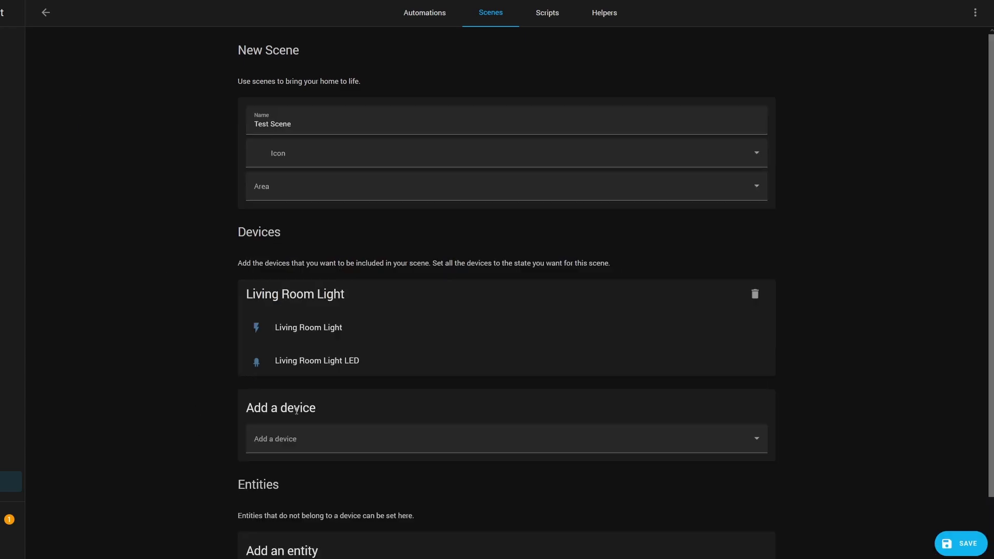
scroll(296, 414, "down", 2)
left_click(299, 528)
type("growcr")
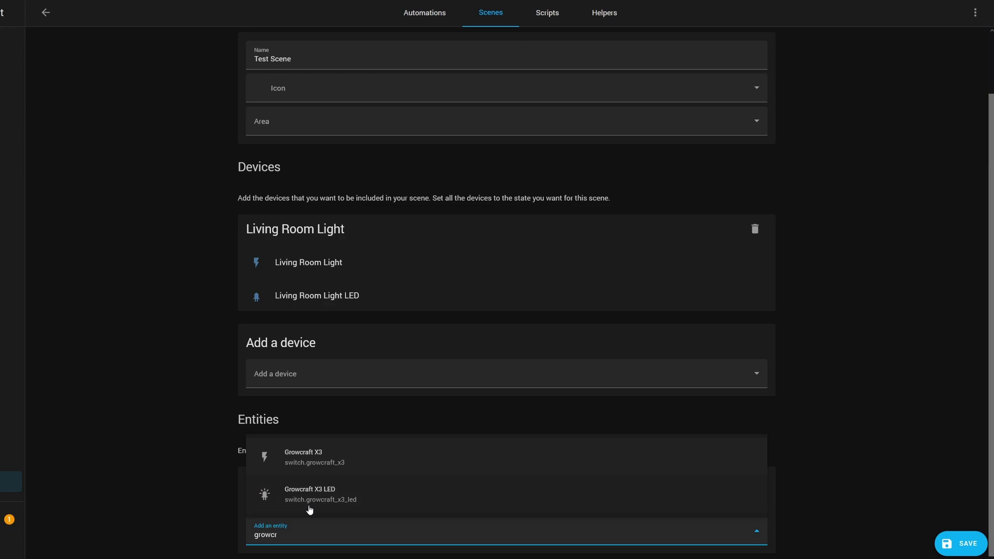
left_click(329, 459)
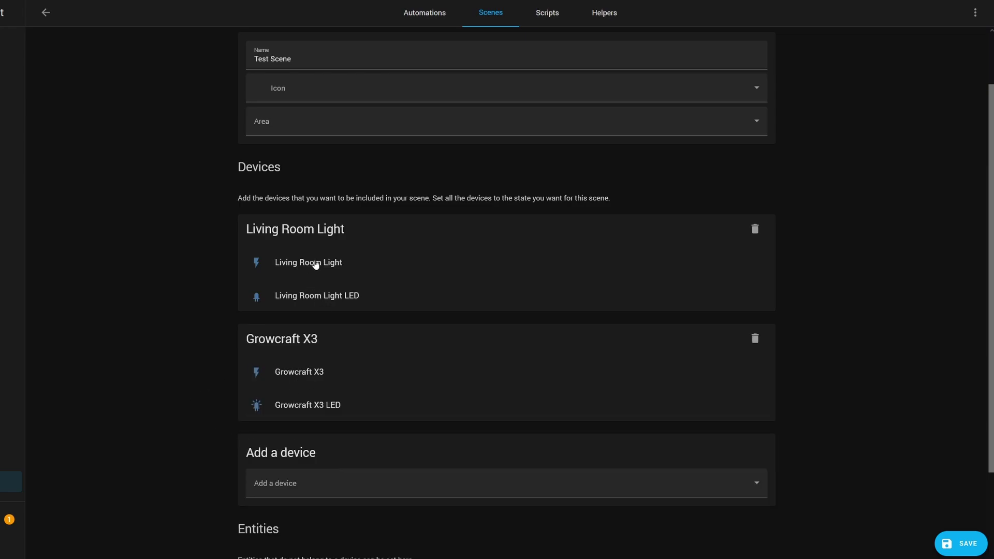
left_click(950, 545)
- On the Power dashboard, turn Growcraft X3 on and Living Room Light off, then activate Test Scene
left_click(11, 42)
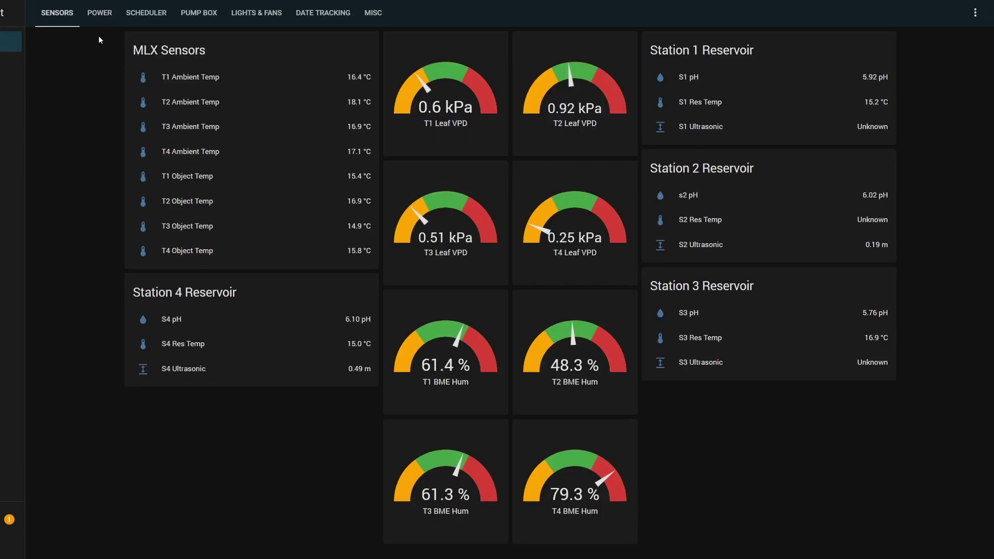
left_click(100, 13)
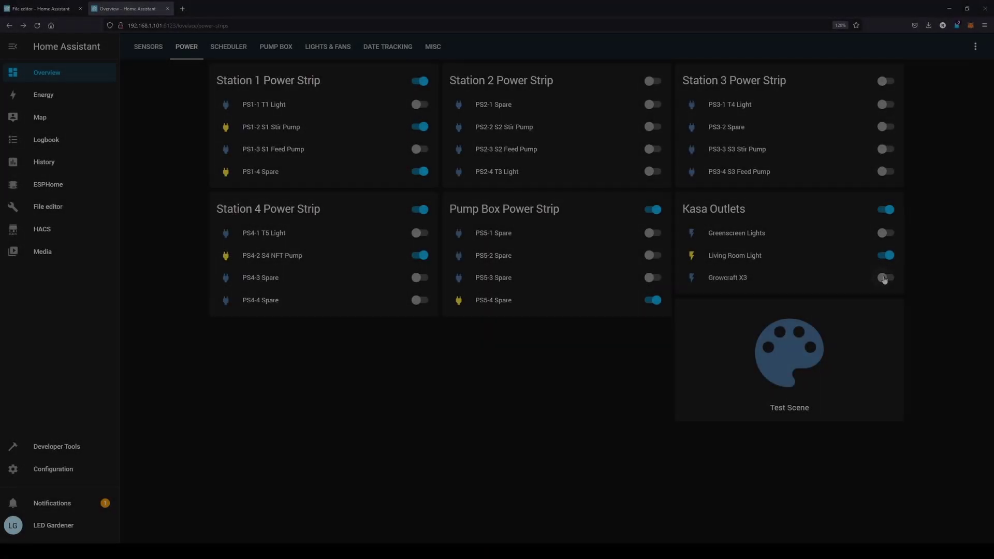
left_click(886, 278)
left_click(888, 256)
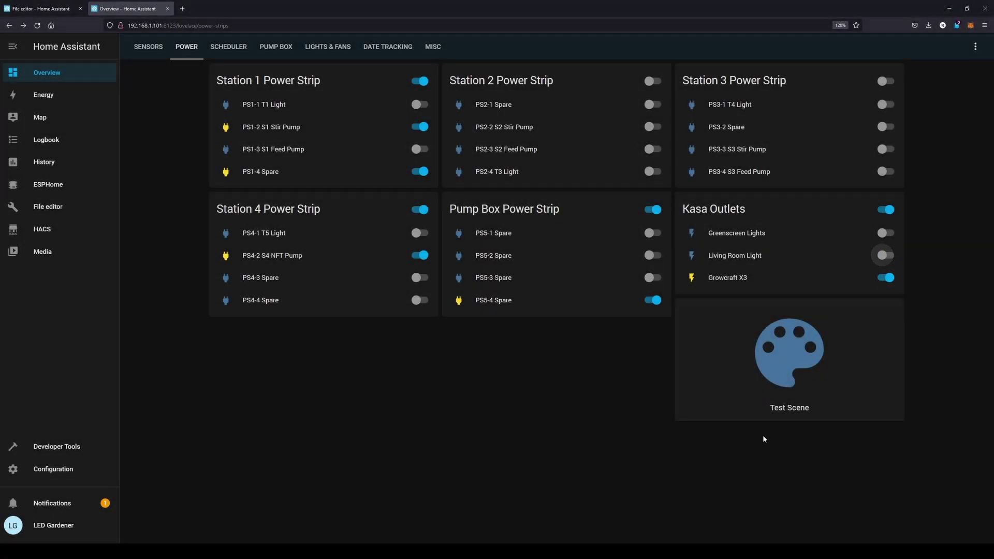
left_click(774, 375)
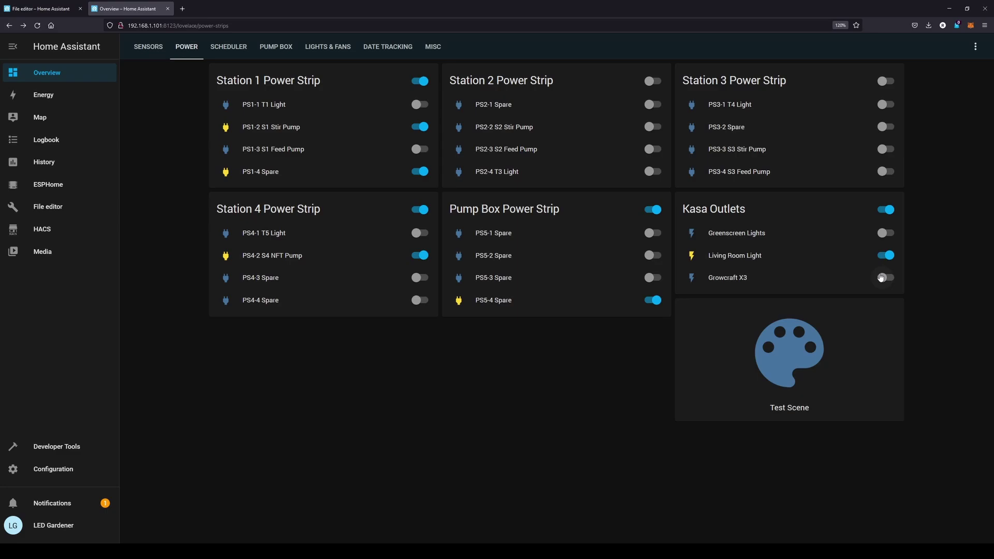
- Repeat the test: Growcraft X3 on, Living Room Light off, then Test Scene again
left_click(886, 277)
left_click(885, 255)
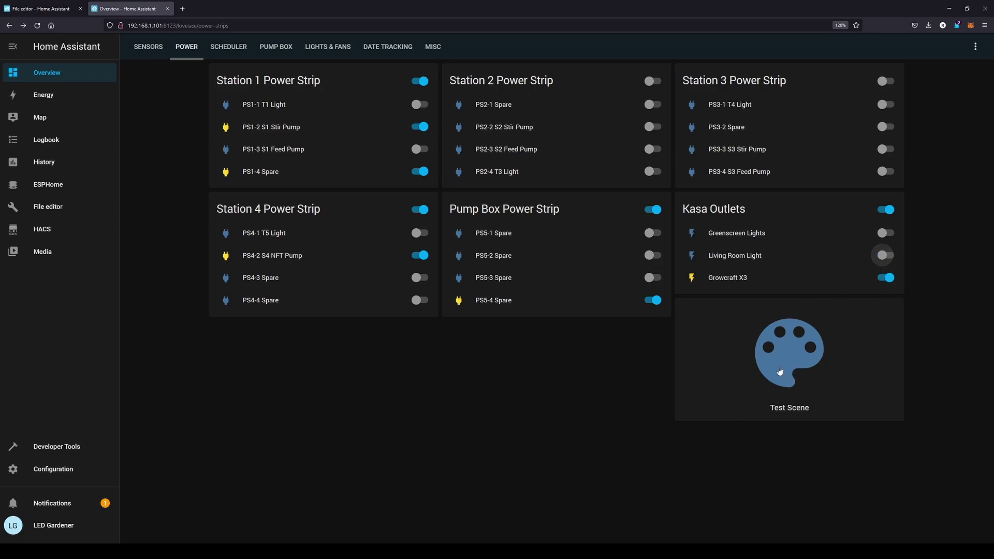
left_click(780, 373)
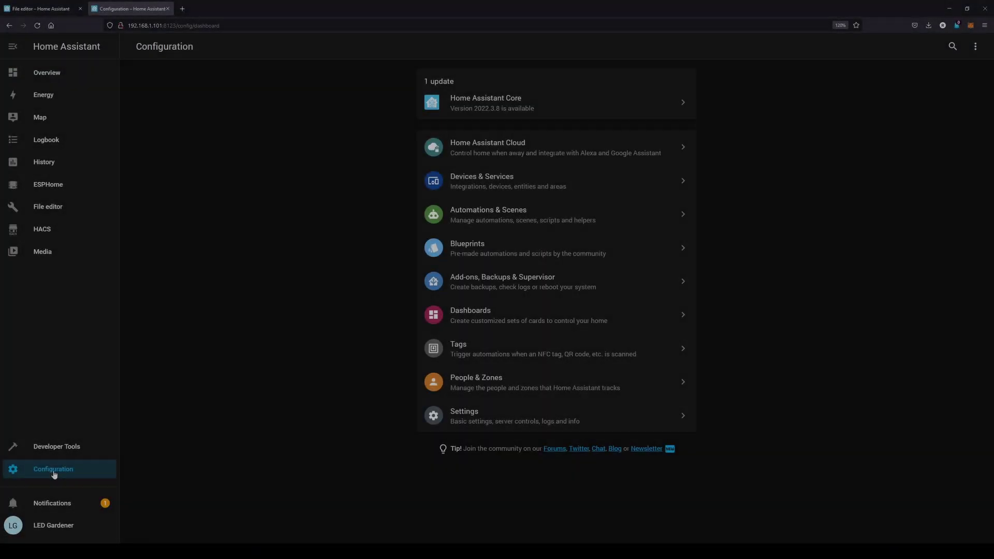
- Create a new script named 'Delayed Lights On Sequence'
left_click(489, 216)
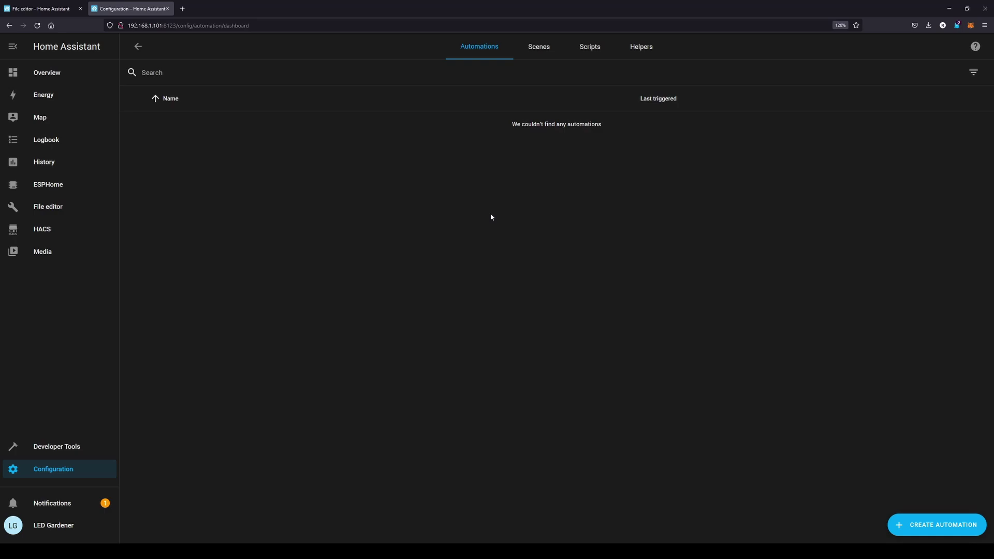
left_click(591, 47)
left_click(931, 526)
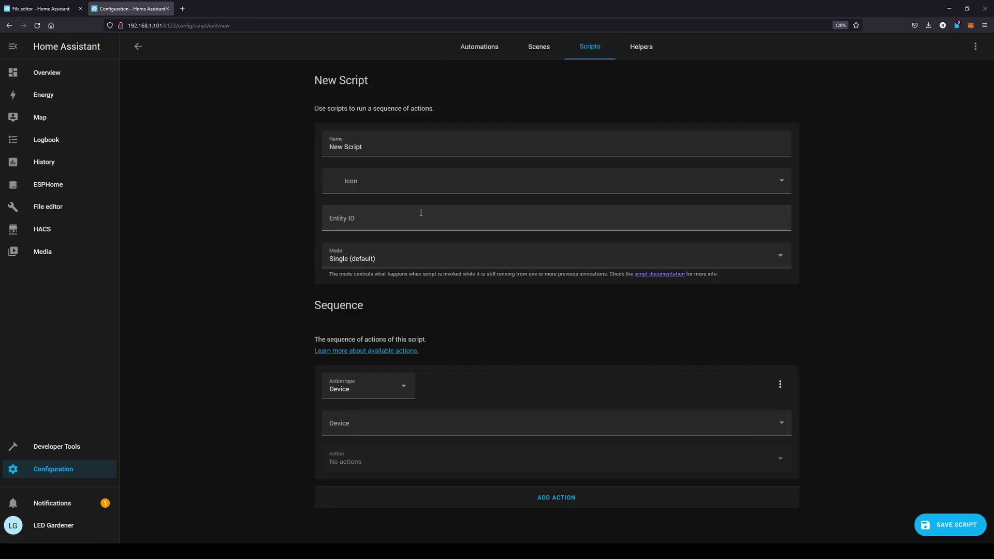
type("Delayed Lights ")
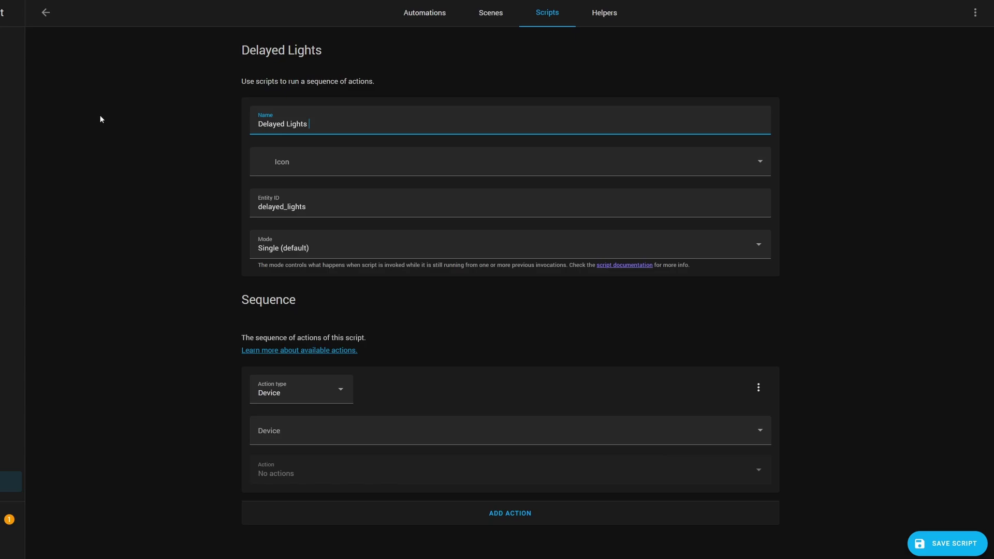
type("On Sequence")
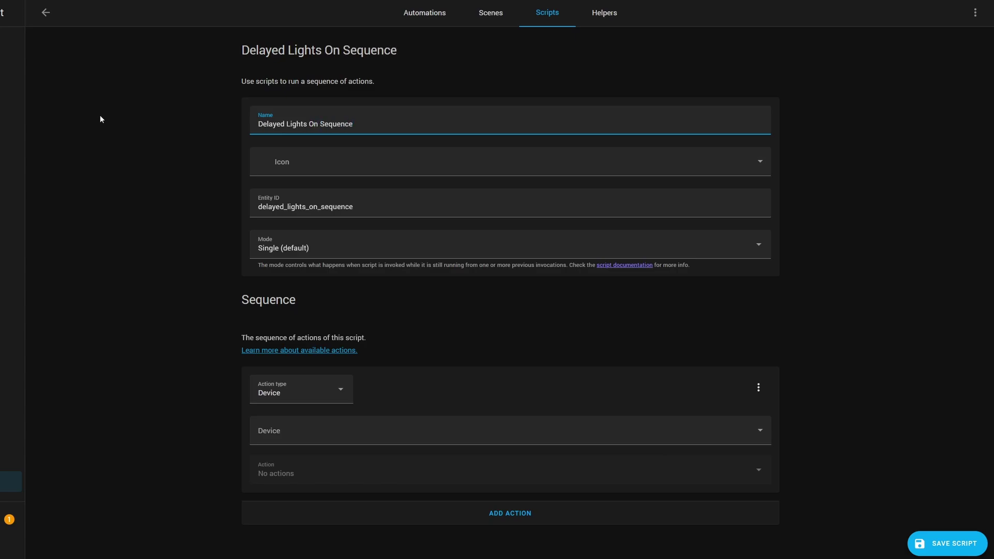
- Make the first action Light: Turn on targeting T1 Grow Light 1
left_click(341, 398)
left_click(297, 135)
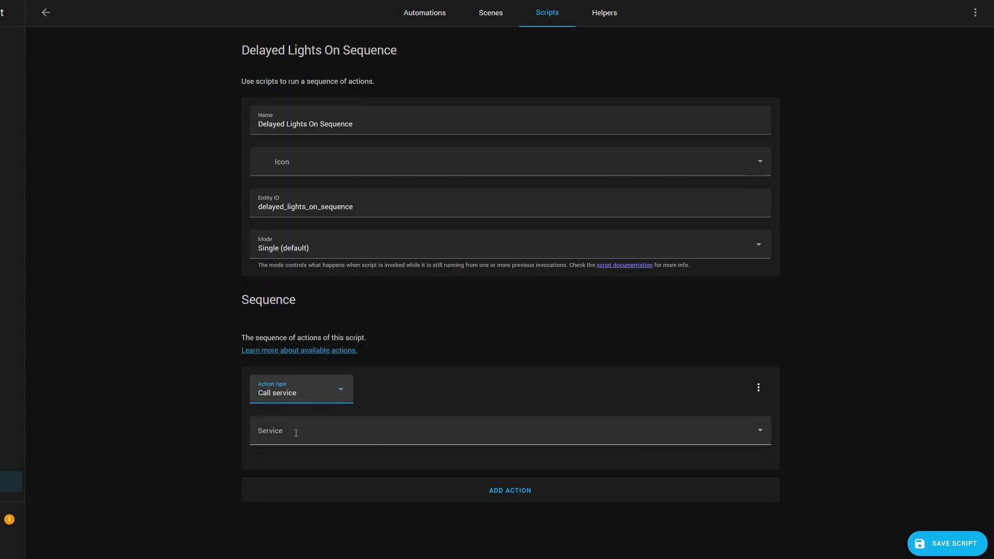
left_click(295, 430)
type("light")
left_click(309, 403)
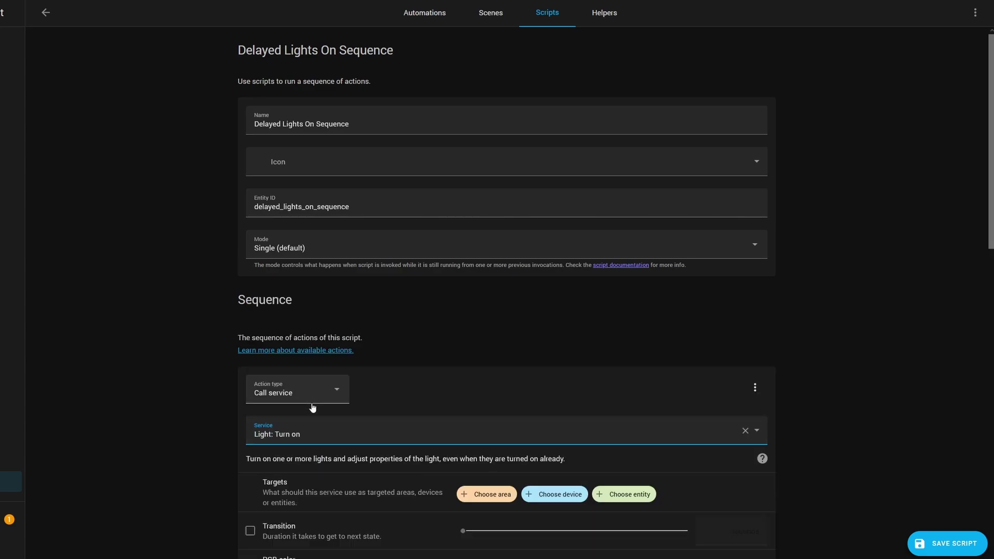
scroll(603, 375, "down", 2)
left_click(603, 375)
left_click(535, 282)
scroll(228, 424, "down", 10)
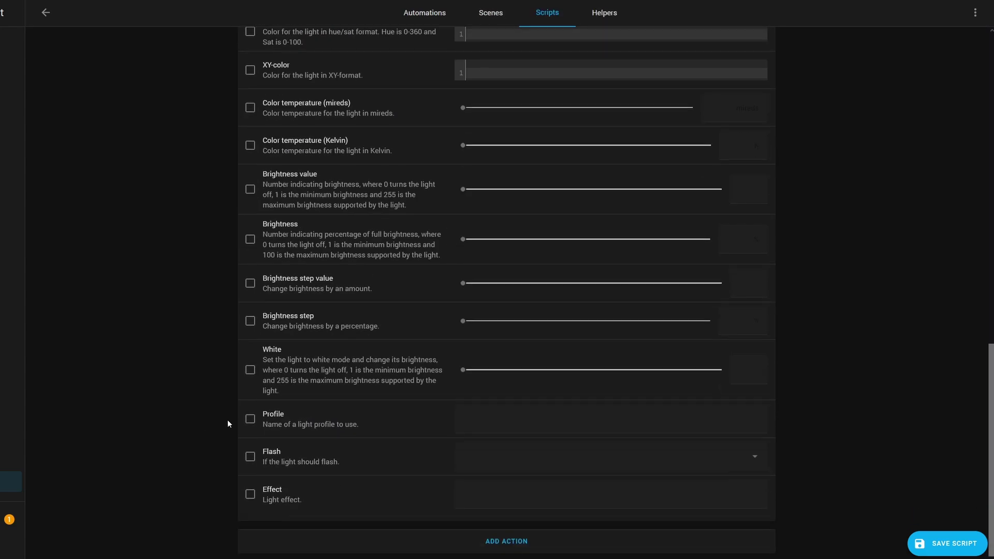
- Add a second action that waits 5 minutes
left_click(497, 542)
left_click(310, 427)
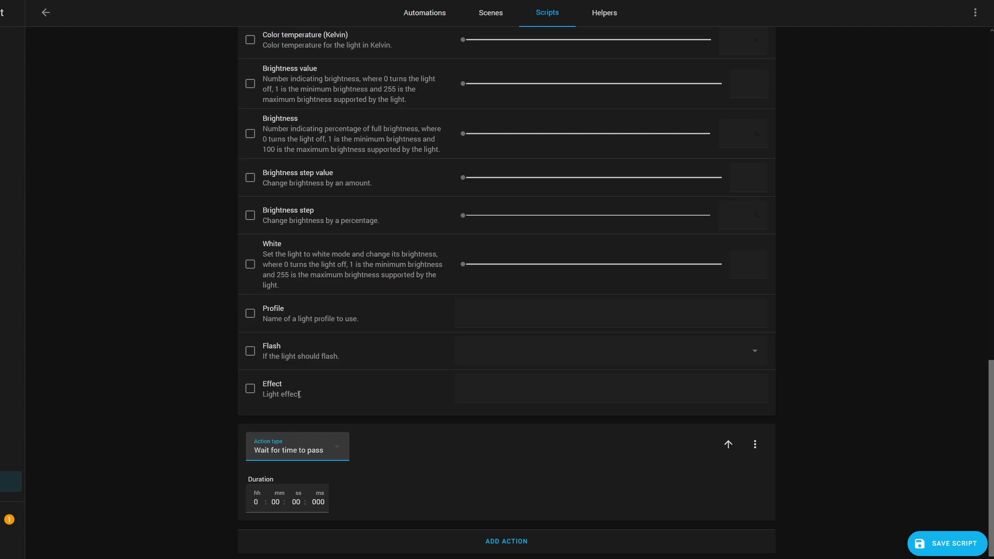
left_click(275, 501)
type("5")
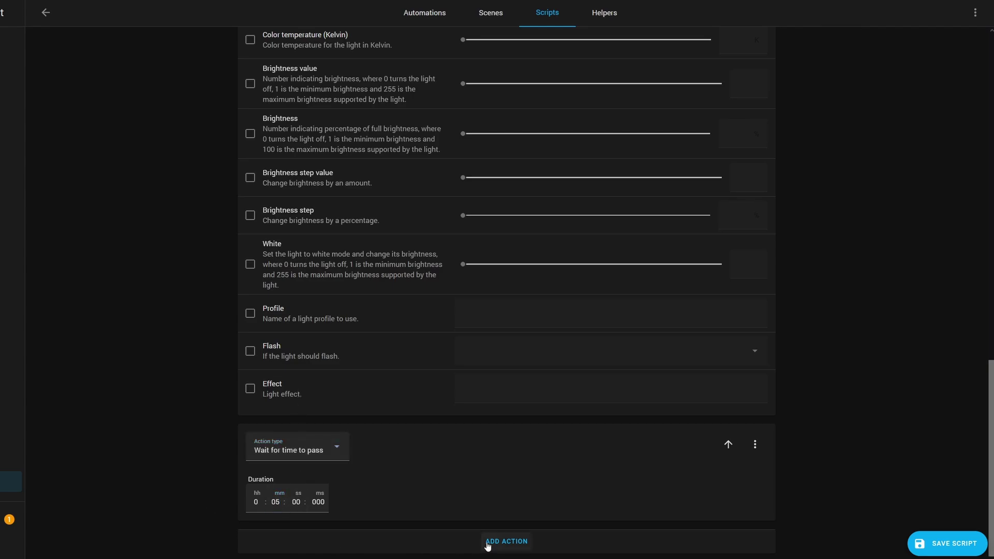
- Add a third action, Light: Turn on targeting T1 Grow Light 2
left_click(486, 542)
left_click(300, 419)
left_click(269, 162)
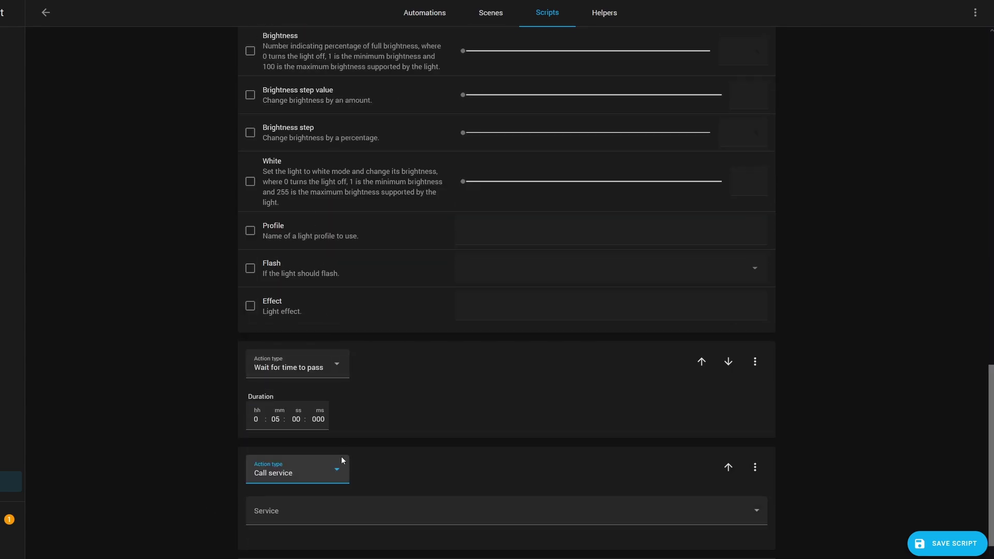
left_click(330, 511)
type("light")
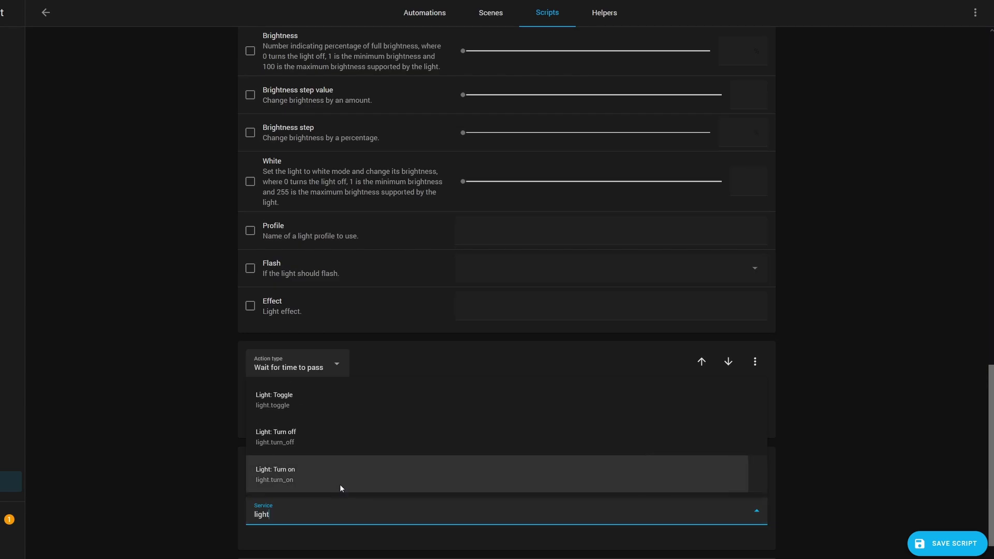
left_click(339, 483)
scroll(599, 247, "down", 4)
left_click(628, 215)
scroll(523, 480, "down", 1)
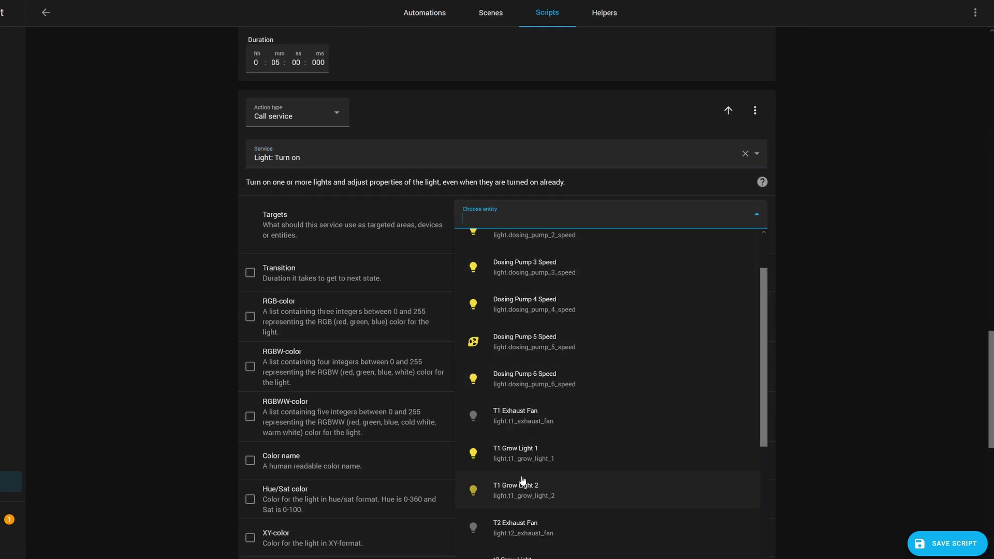
left_click(523, 485)
- Add another 5-minute delay action after it
scroll(563, 436, "down", 9)
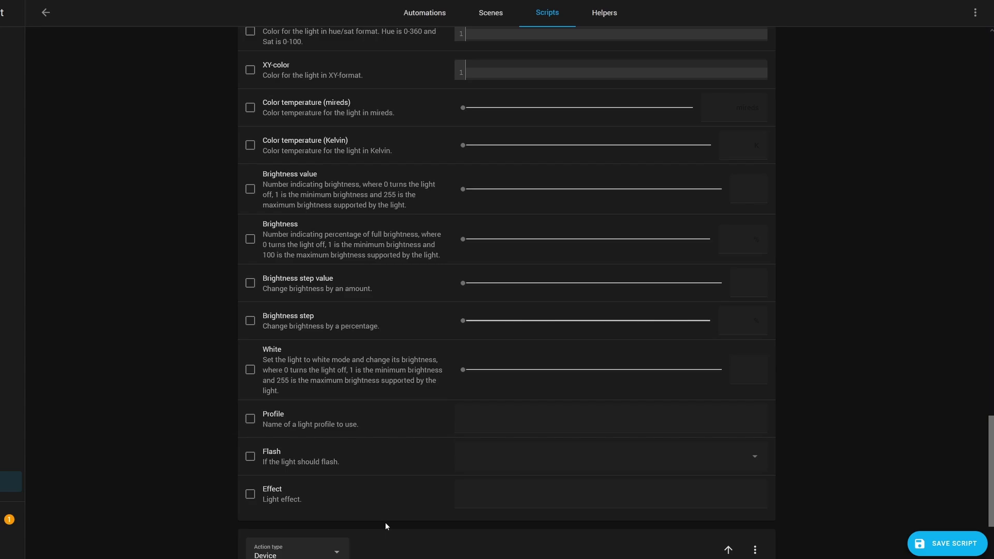
scroll(385, 526, "down", 3)
left_click(288, 415)
left_click(280, 387)
left_click(275, 502)
type("5")
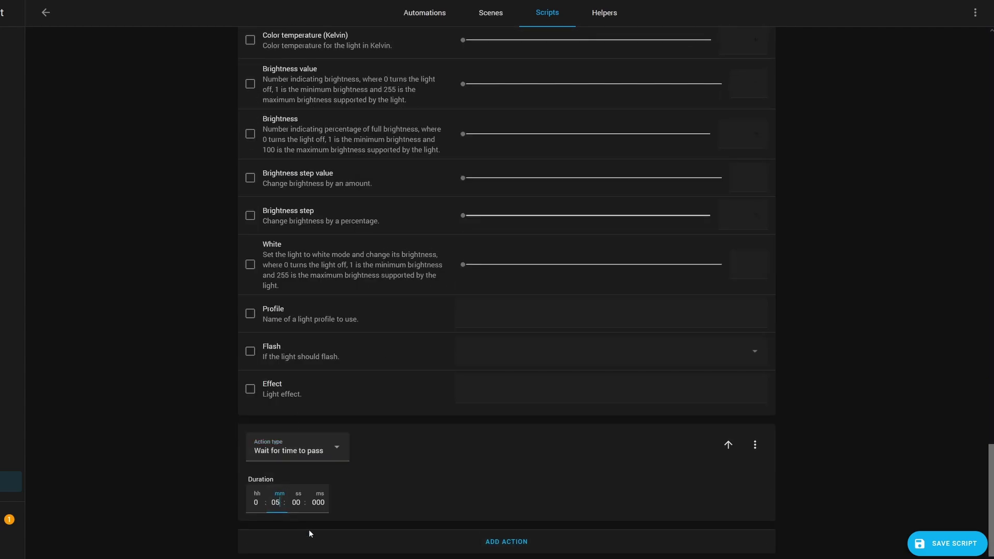
- Add a final Light: Turn on action targeting T4 Grow Light 1
left_click(311, 540)
scroll(317, 492, "down", 2)
left_click(320, 441)
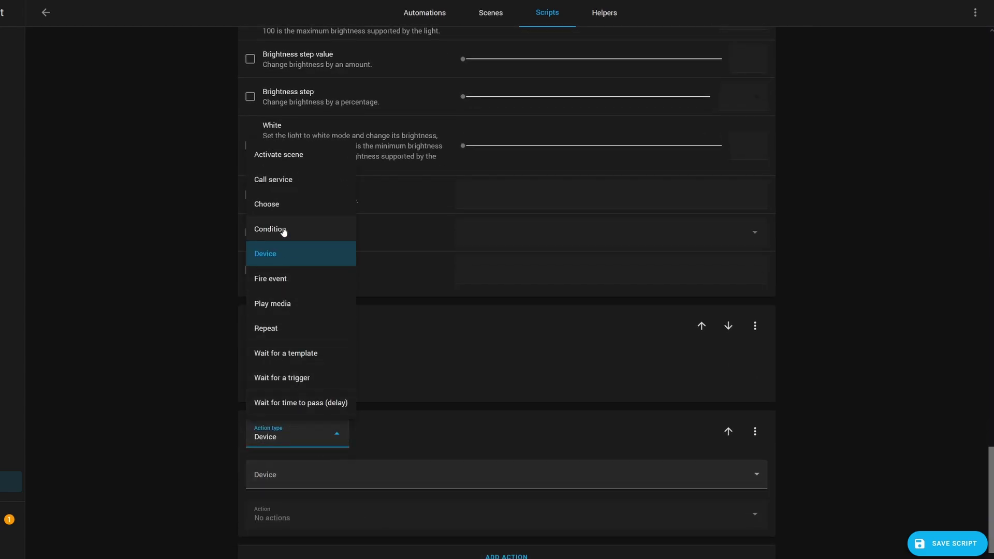
left_click(287, 181)
left_click(310, 511)
type("light")
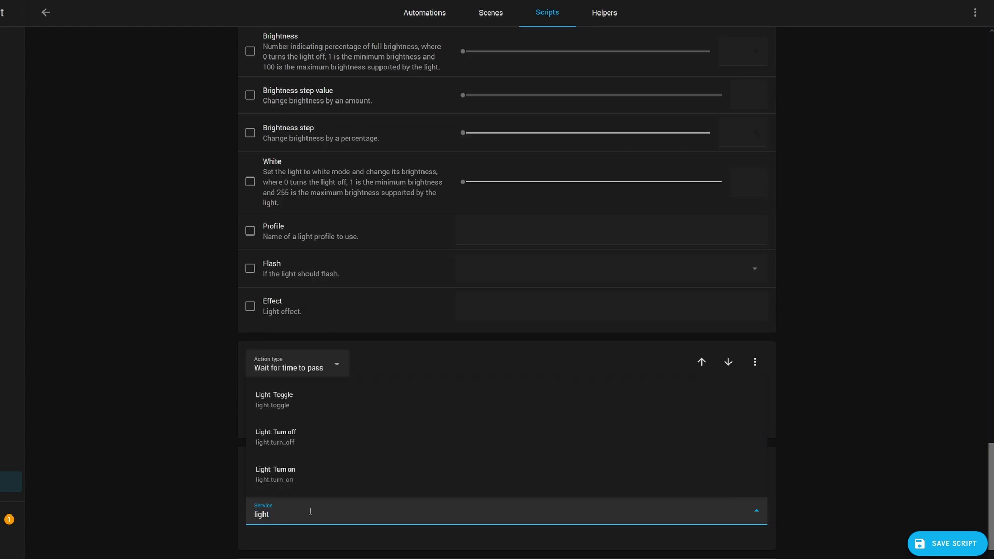
left_click(290, 474)
scroll(329, 466, "down", 6)
left_click(628, 215)
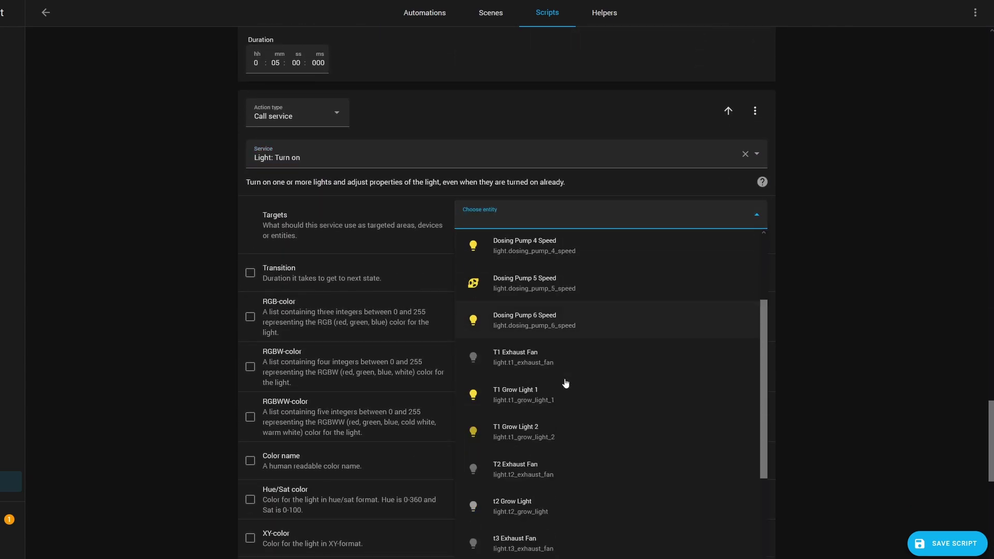
scroll(566, 382, "down", 2)
scroll(513, 419, "down", 2)
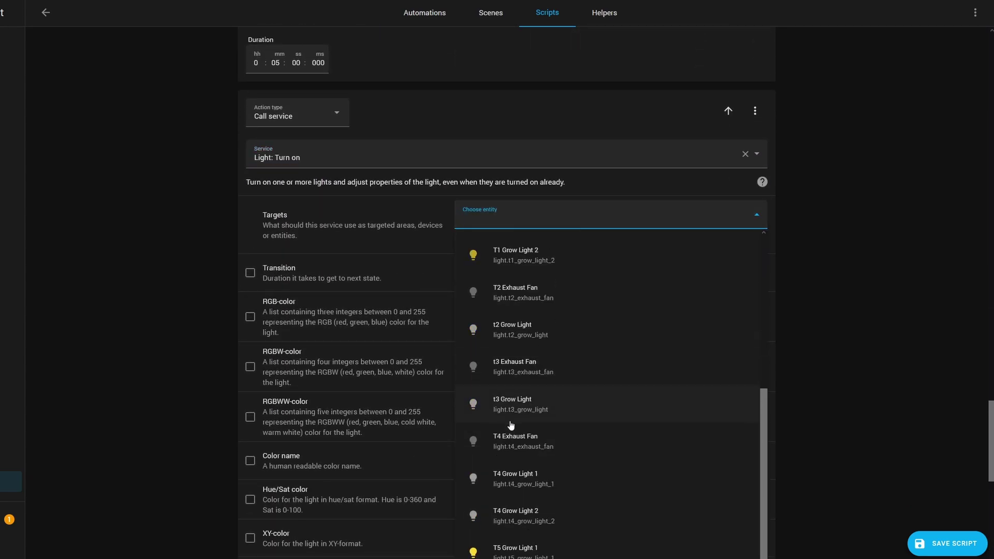
left_click(509, 480)
scroll(735, 515, "down", 10)
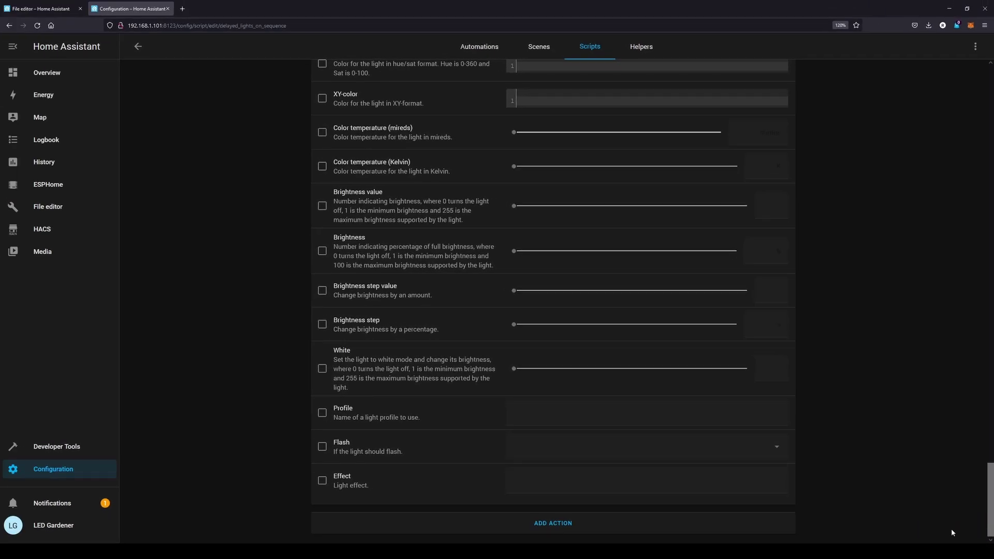
scroll(852, 464, "up", 15)
- Run Delayed Lights On Sequence, cancel a new helper, then view the Blueprints page
left_click(138, 46)
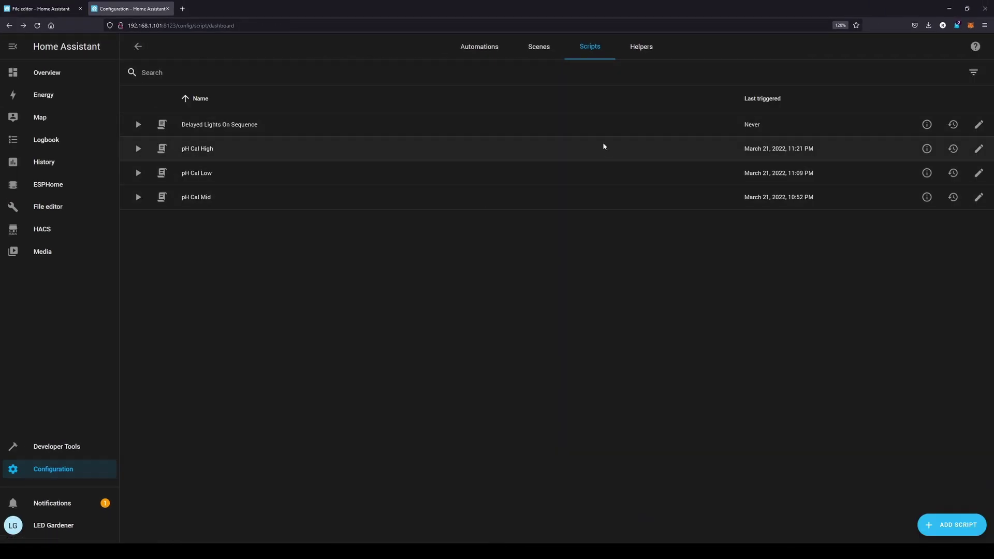
left_click(138, 124)
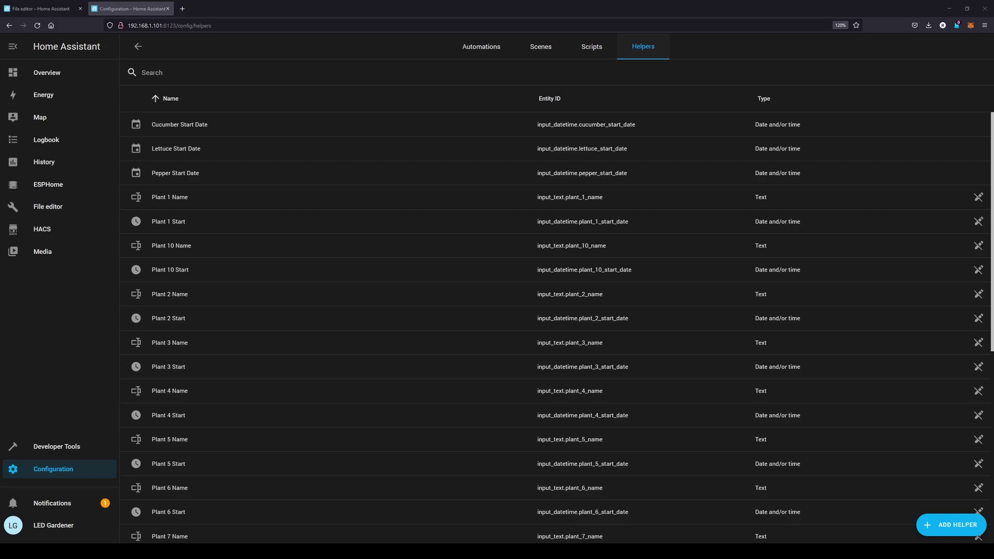
left_click(934, 528)
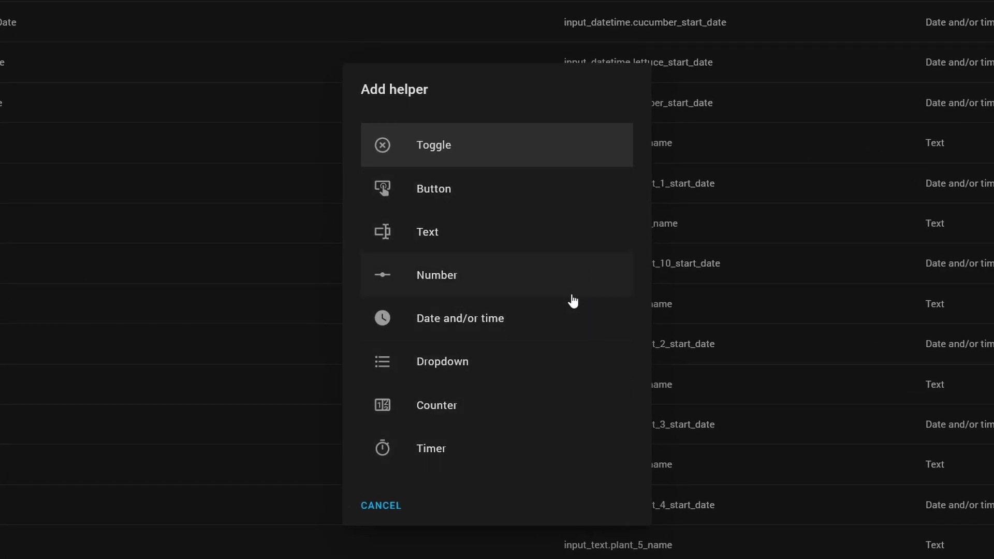
left_click(389, 510)
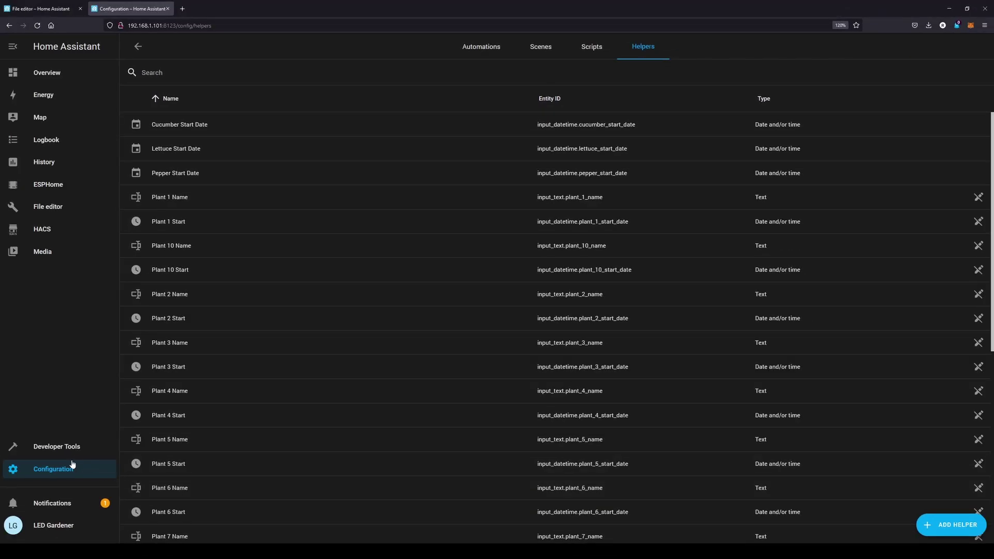
left_click(72, 466)
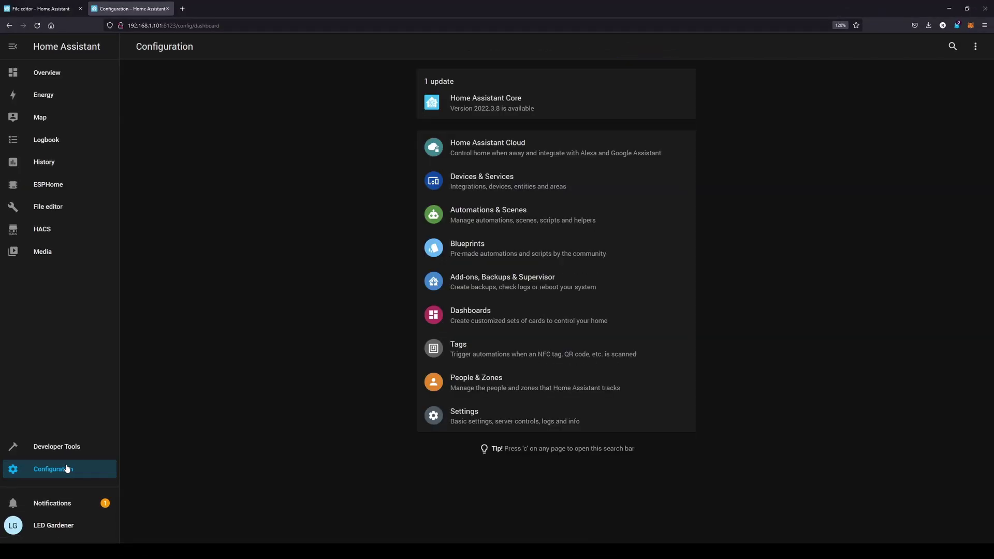
left_click(460, 256)
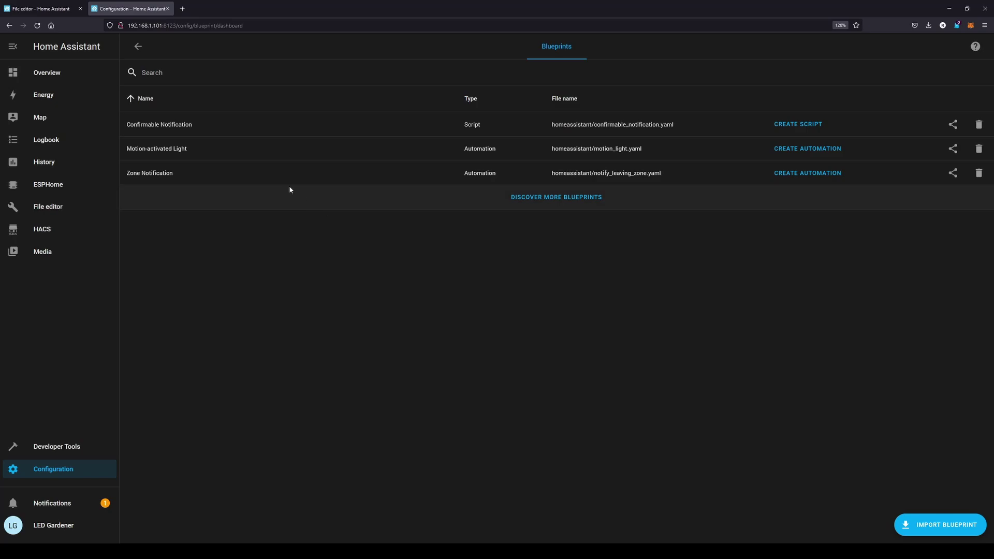
- In Supervisor, view the saved backups and then the System status tab
left_click(138, 48)
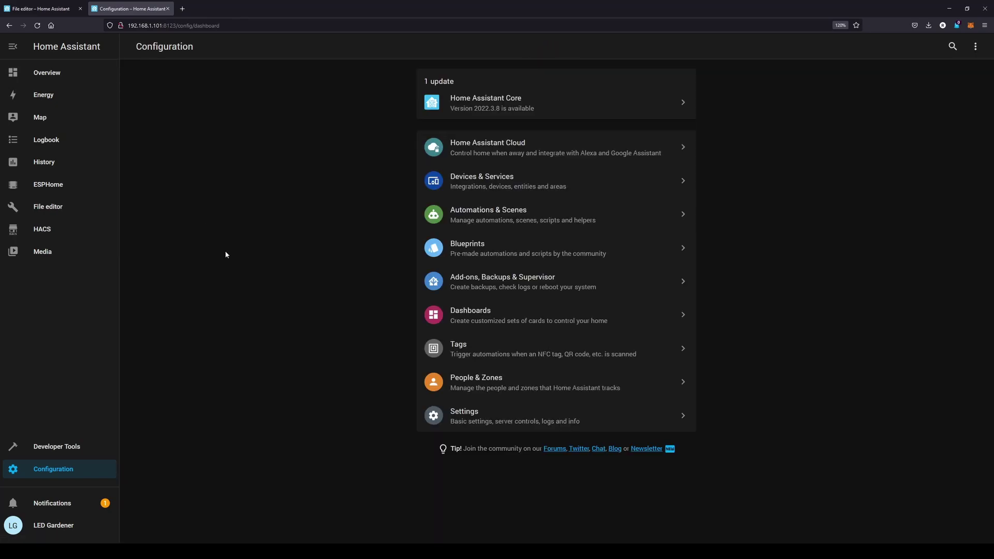
left_click(541, 287)
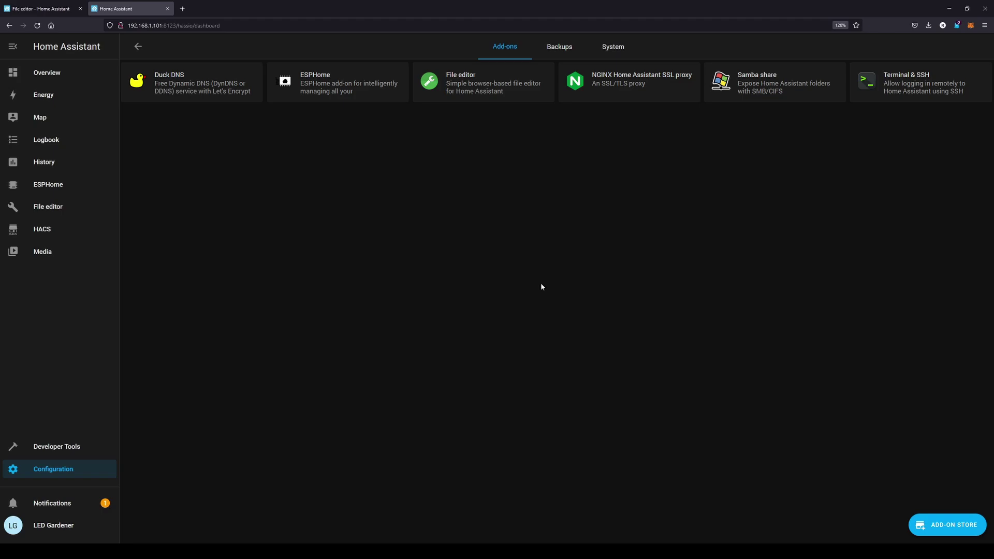
left_click(563, 54)
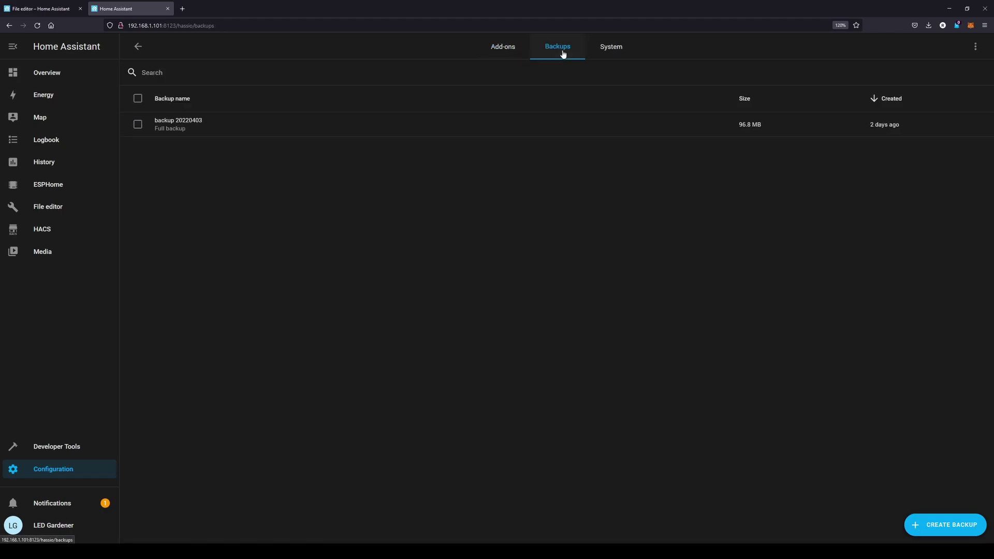
left_click(610, 54)
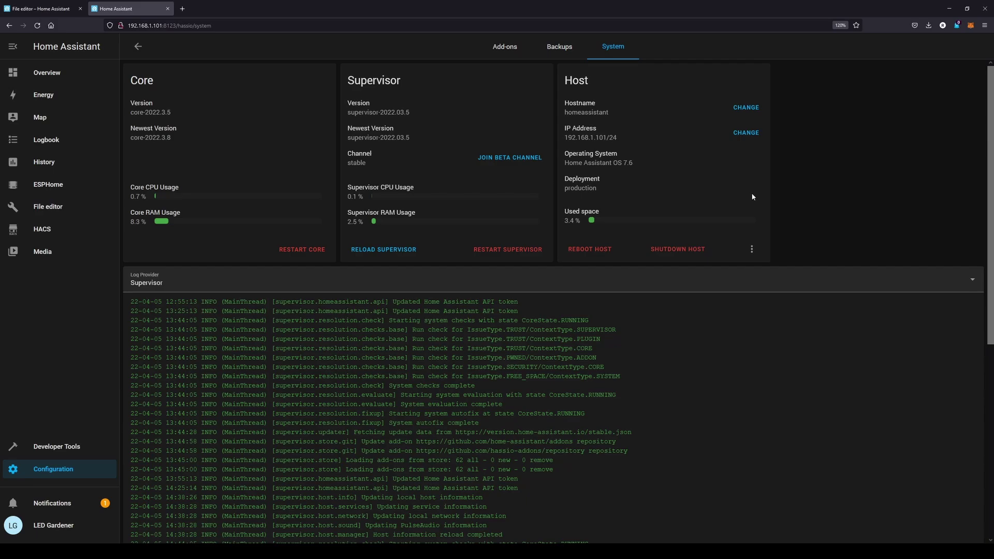
- Browse Dashboards and Tags, closing the Add Tag form without creating a tag
left_click(78, 469)
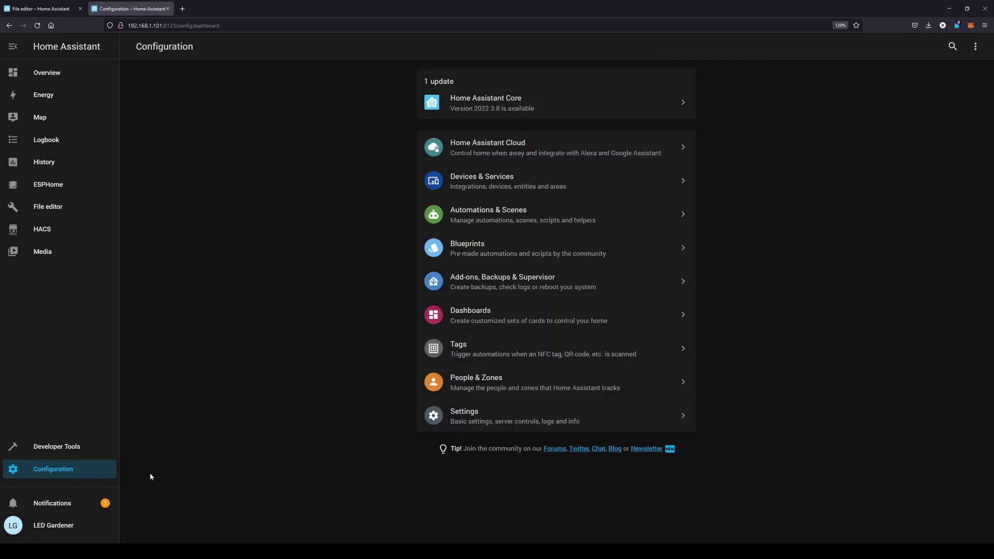
left_click(463, 315)
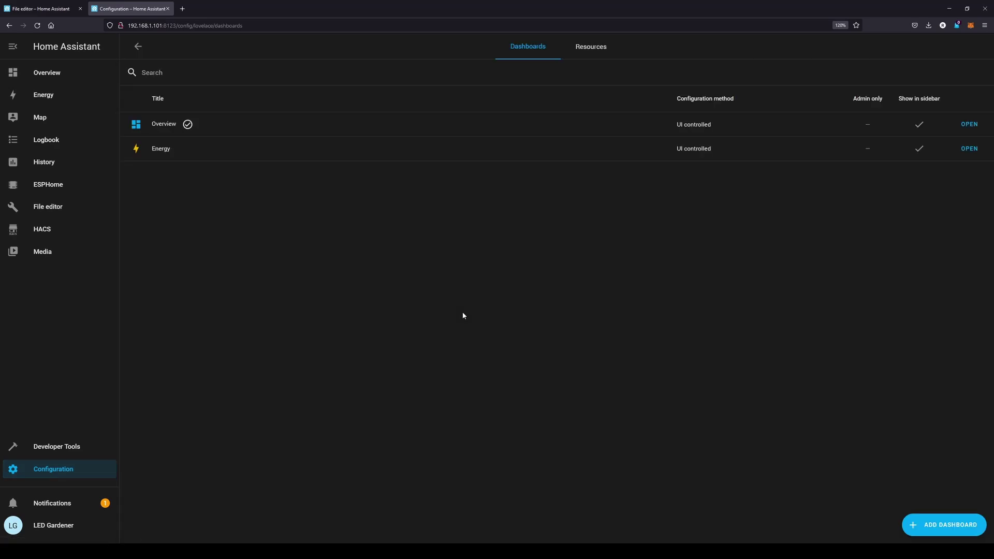
left_click(137, 46)
left_click(442, 356)
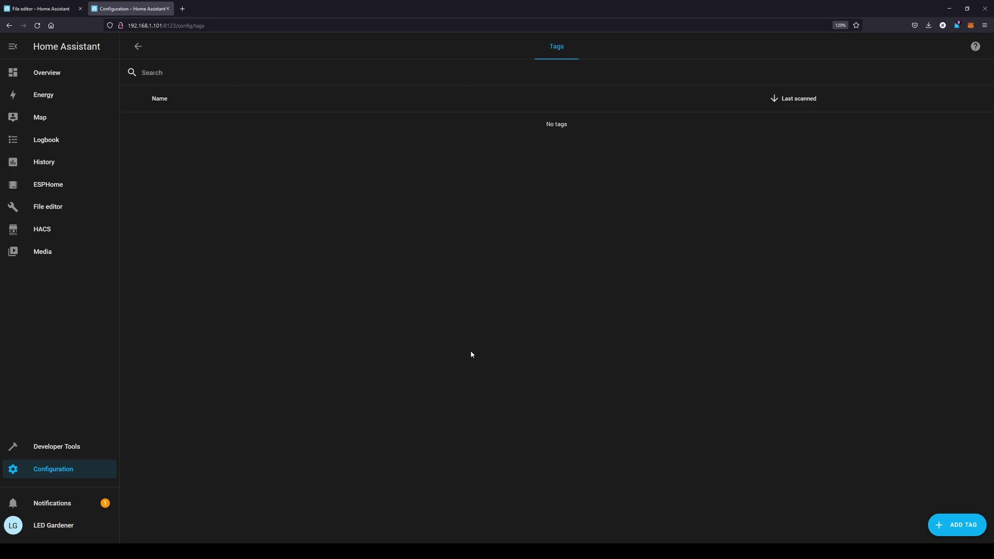
left_click(937, 527)
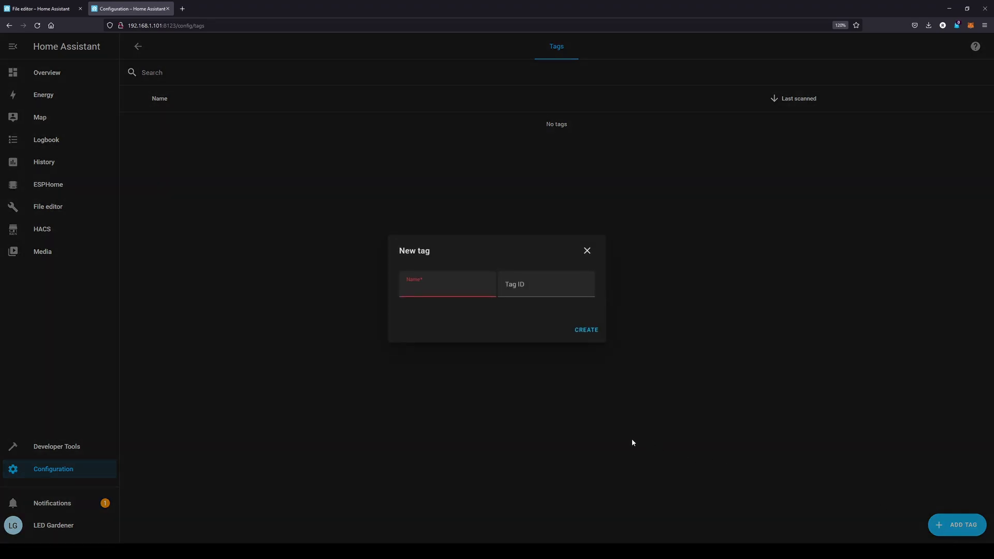
left_click(586, 250)
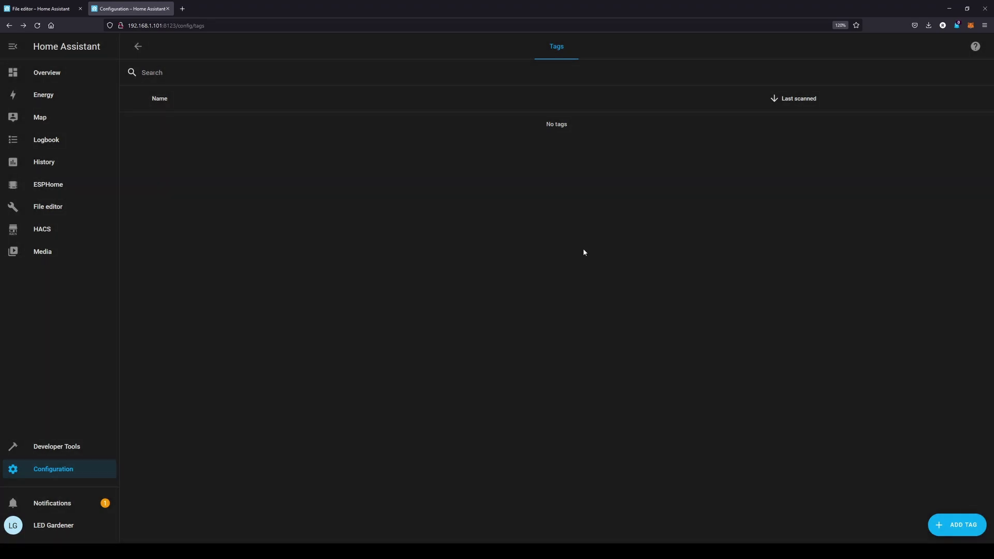
left_click(138, 48)
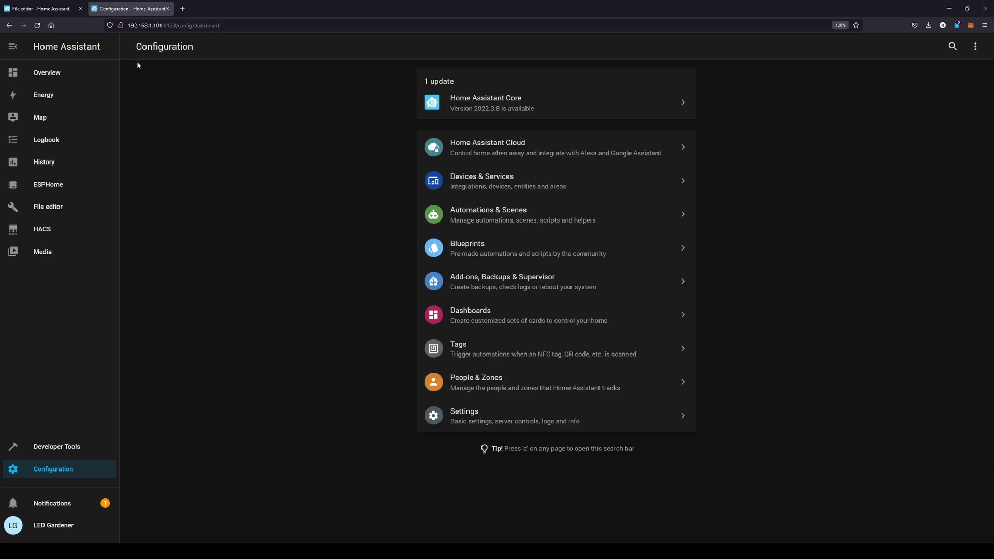
- View the People page, then its Zones and Users tabs
left_click(448, 383)
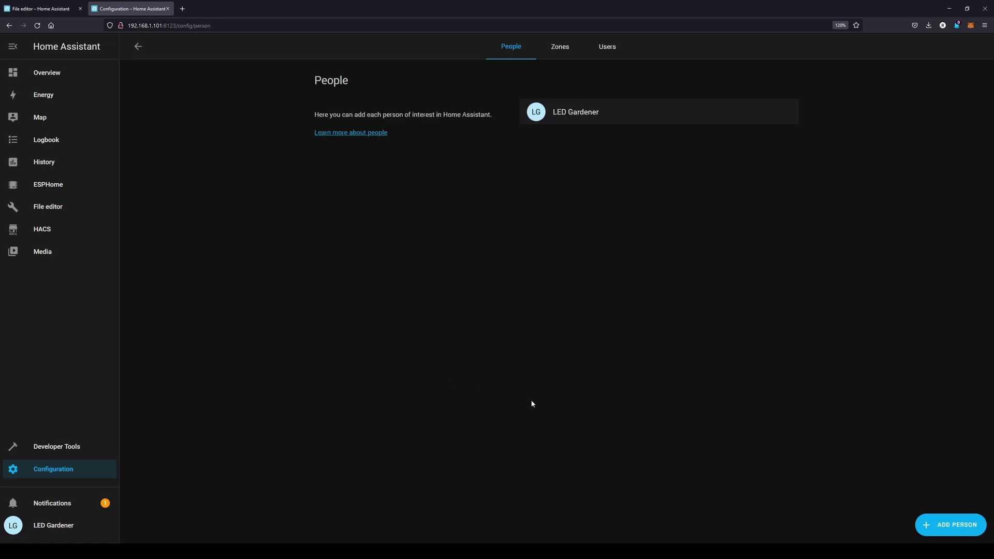
left_click(559, 55)
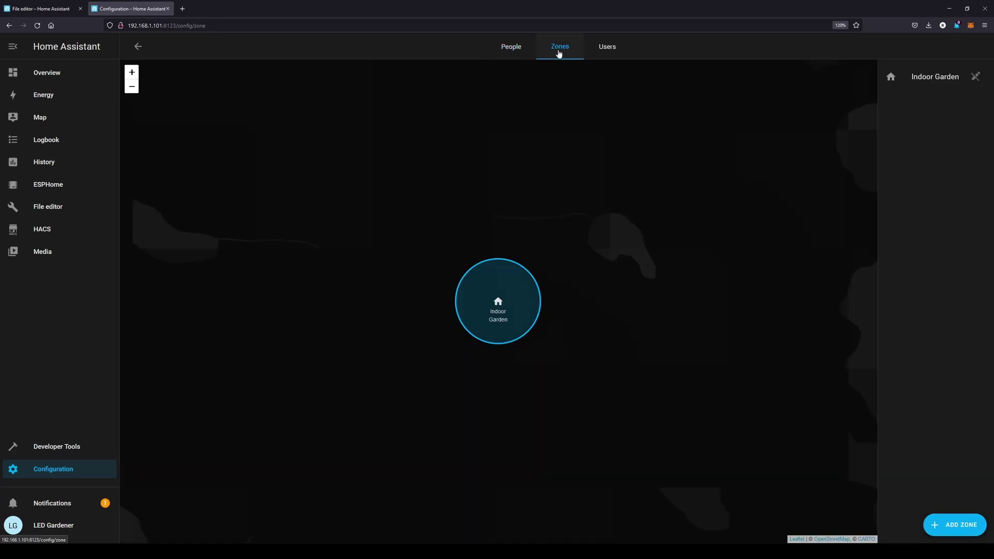
left_click(606, 55)
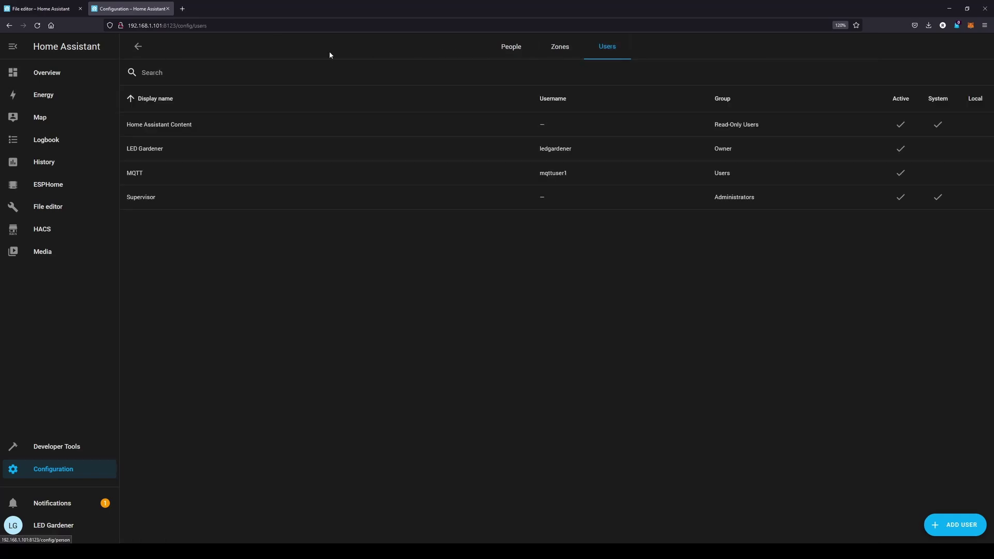
- Open Server Controls and browse the Logs, Info and General settings pages
left_click(139, 48)
left_click(141, 57)
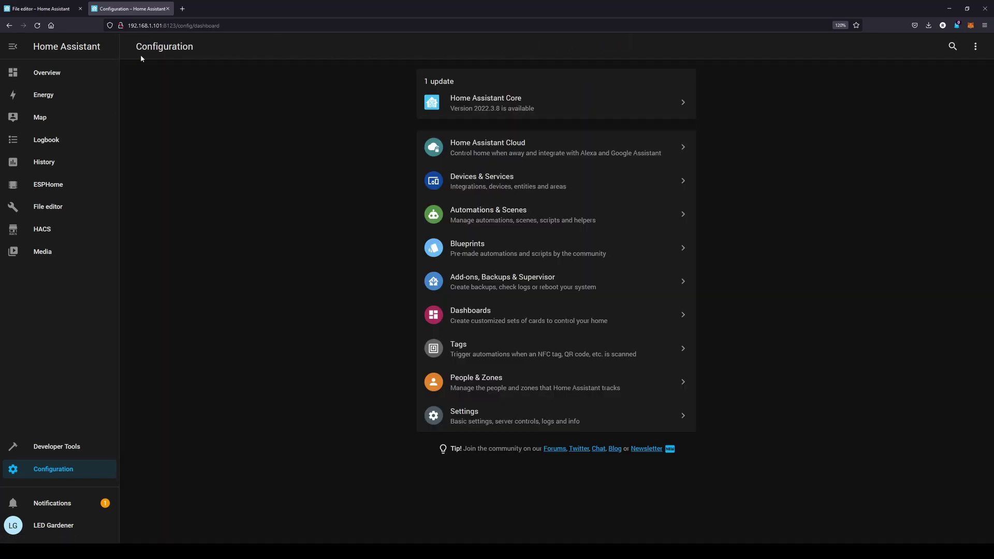
left_click(469, 415)
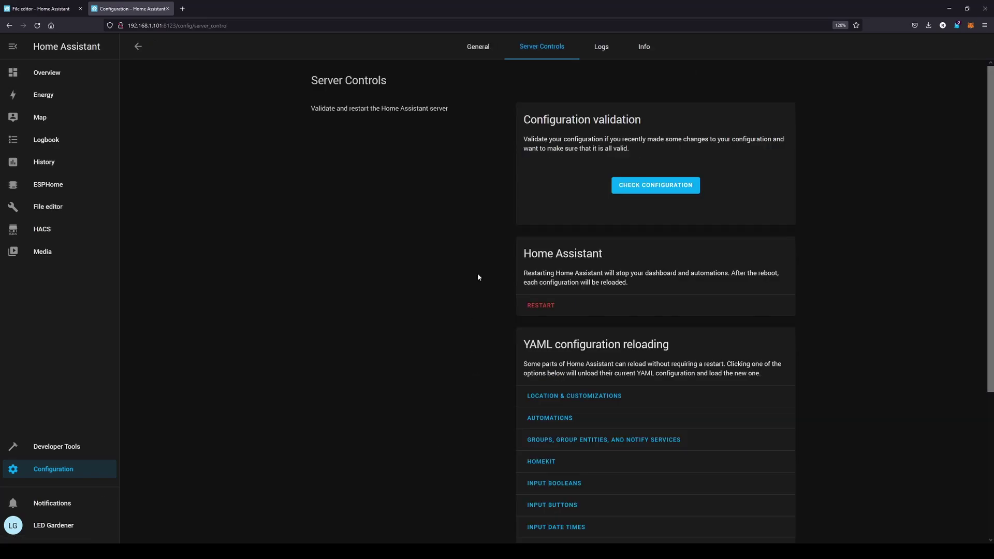
left_click(603, 49)
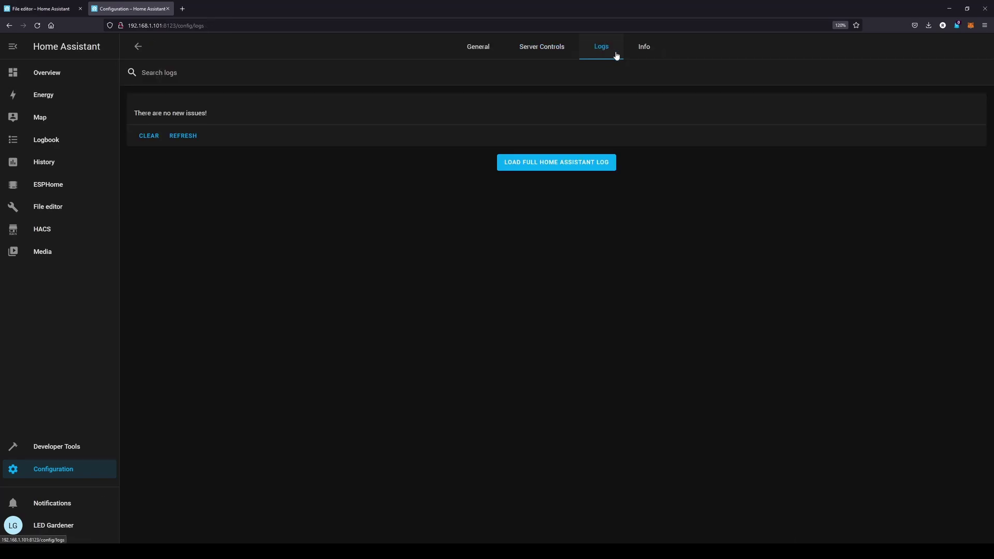
left_click(636, 52)
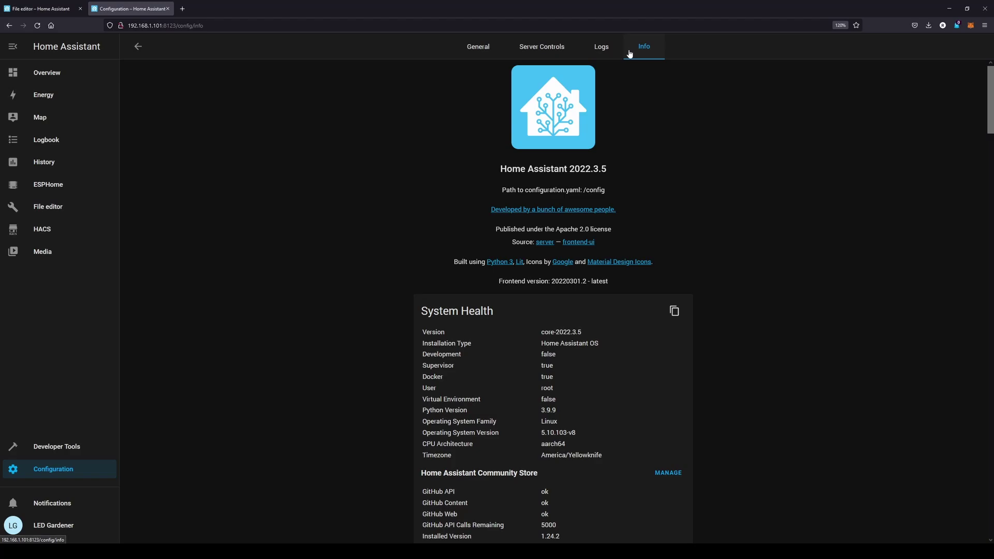
left_click(542, 50)
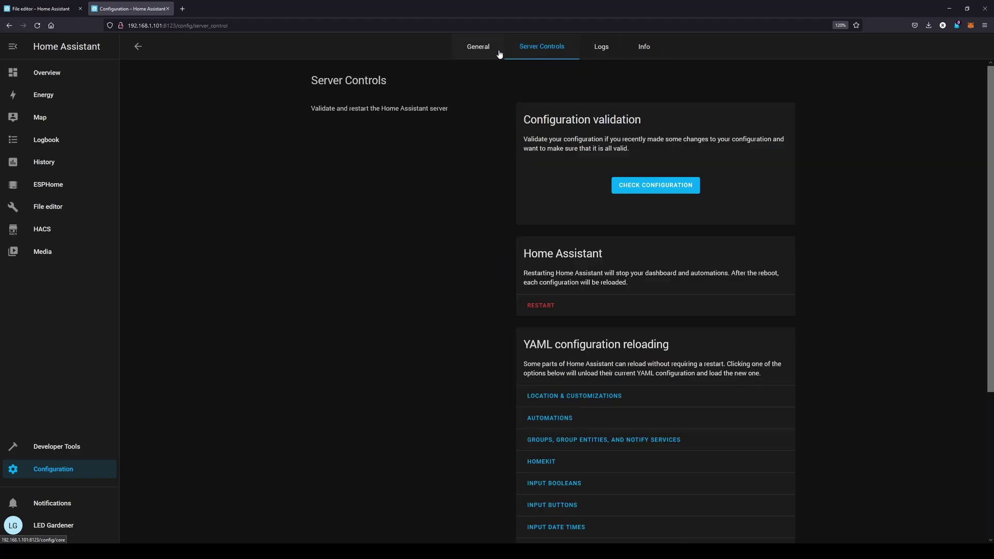
left_click(479, 48)
left_click(528, 48)
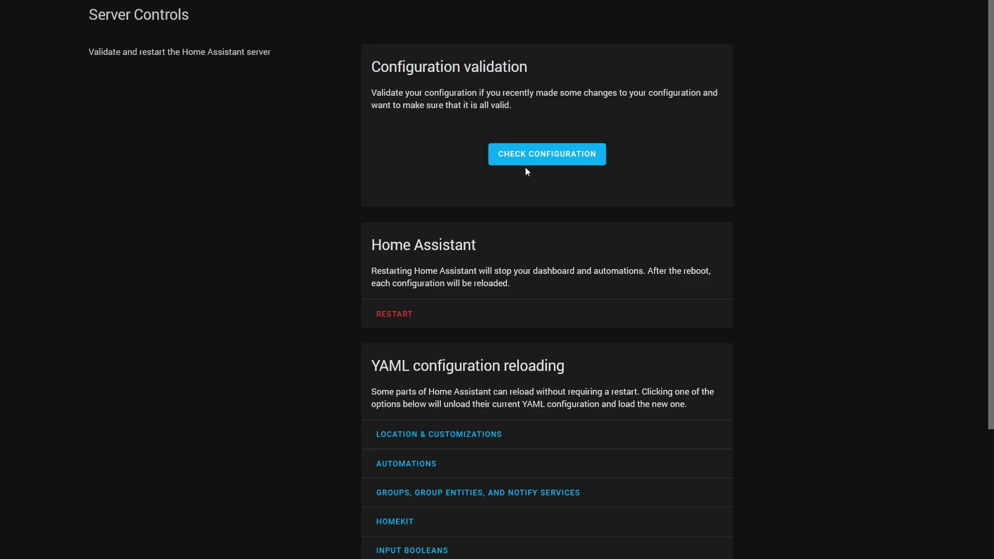
- Check the configuration, cancel a restart, and reload Automations, Input Texts and Template Entities
left_click(530, 160)
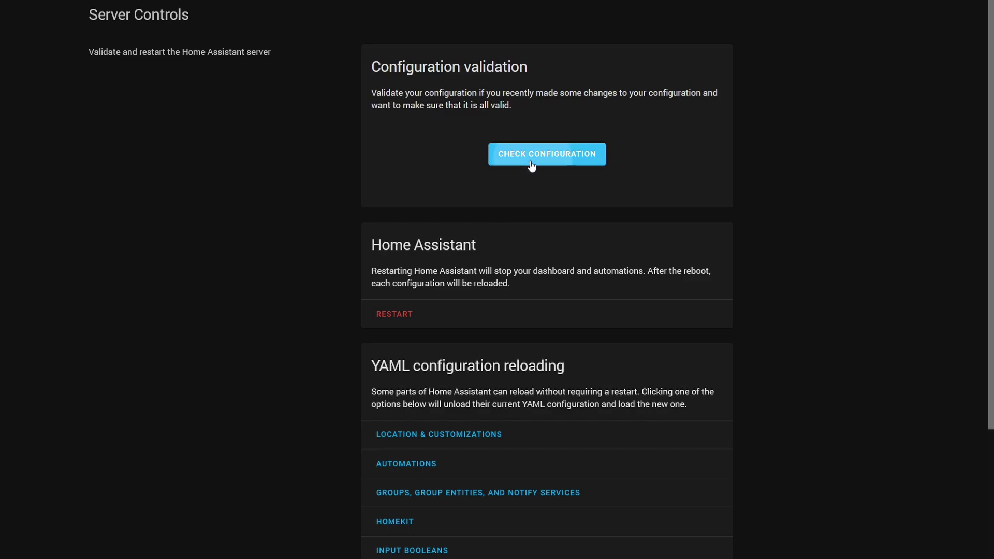
left_click(409, 313)
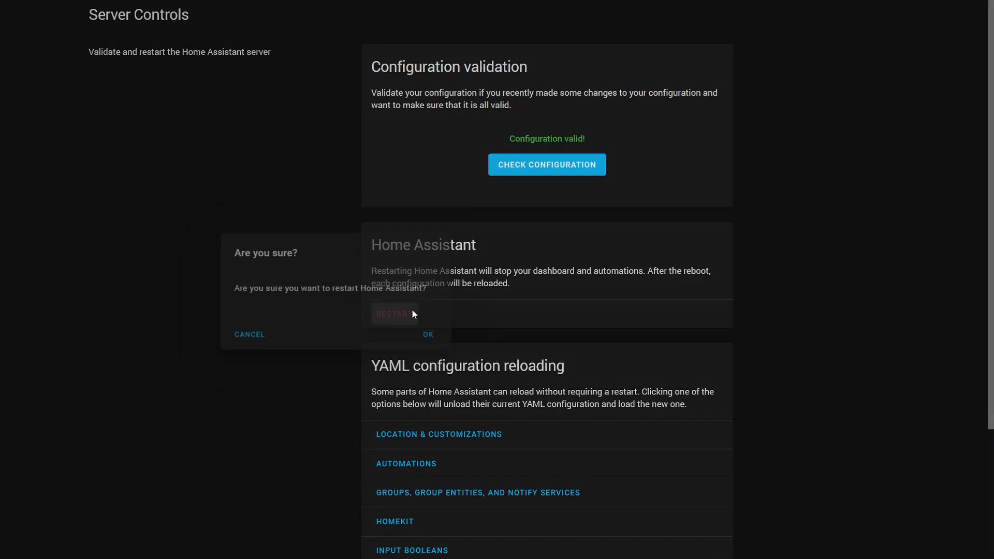
left_click(239, 339)
scroll(444, 364, "down", 5)
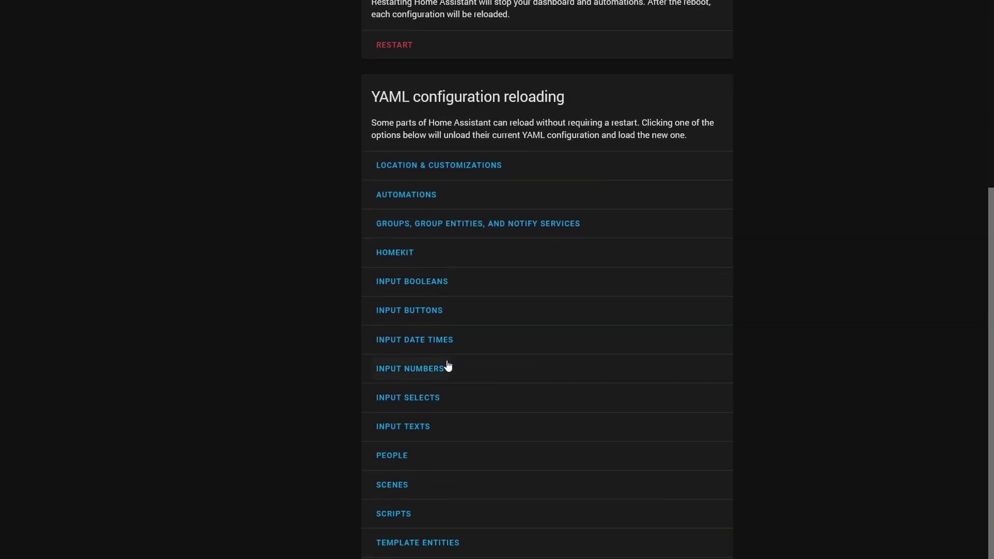
left_click(424, 195)
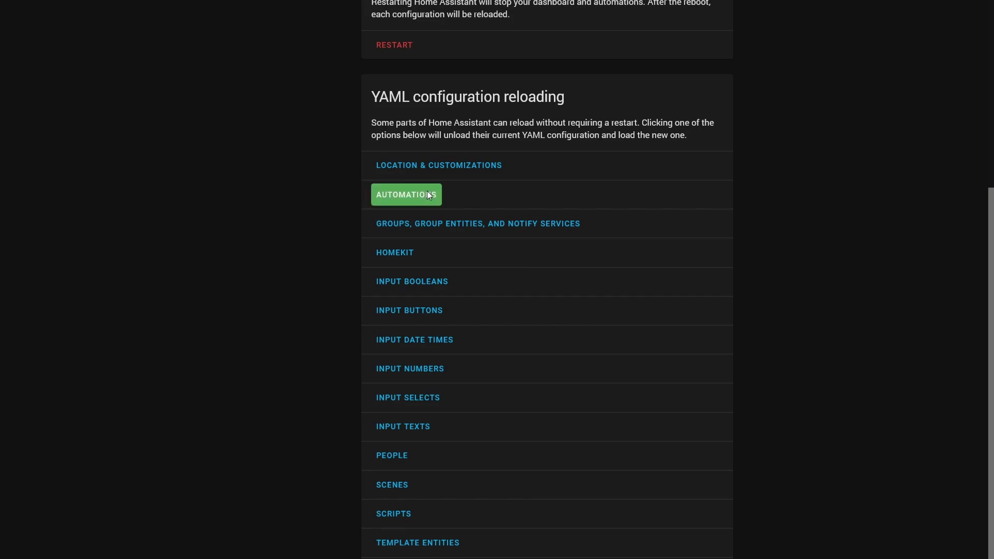
left_click(407, 426)
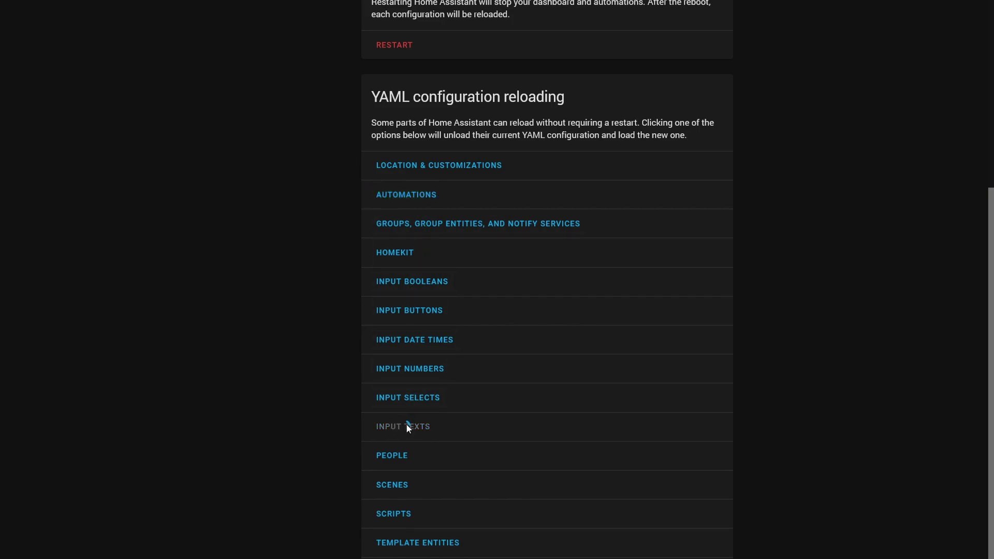
left_click(437, 543)
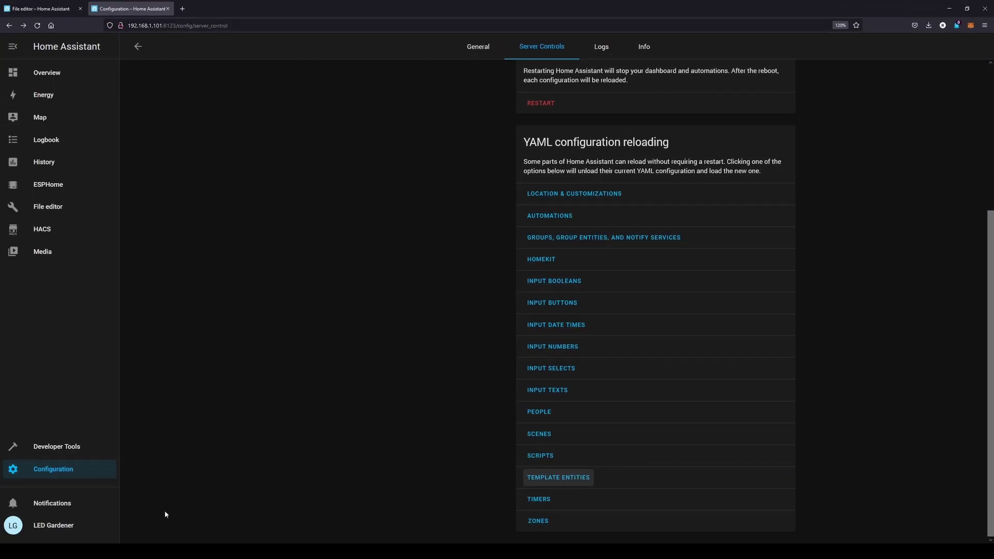
- Open the logged-in owner's Profile page and scroll through its preferences
left_click(47, 526)
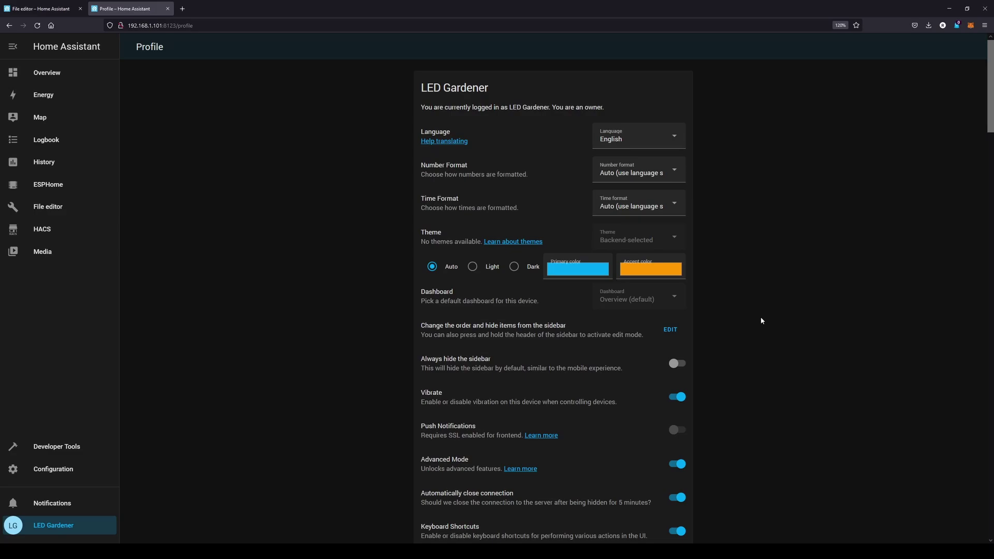
scroll(761, 320, "down", 2)
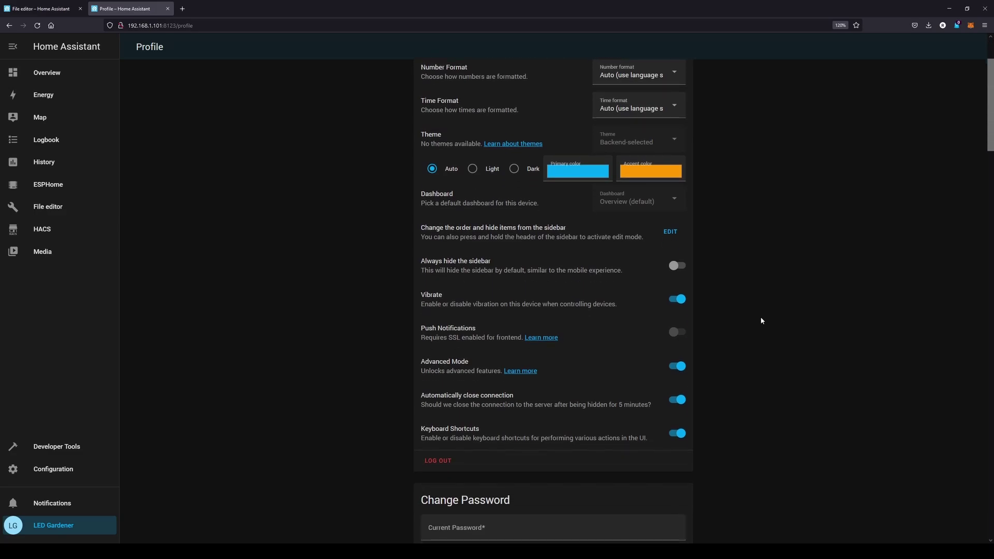